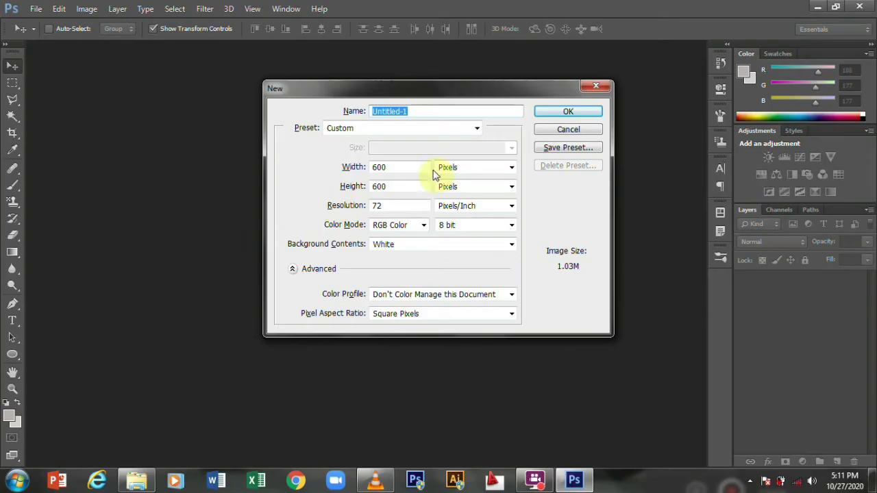
- Create a 2000 × 2000 pixel document named 'Photography Post'
{"action": "type", "text": "Photography Post"}
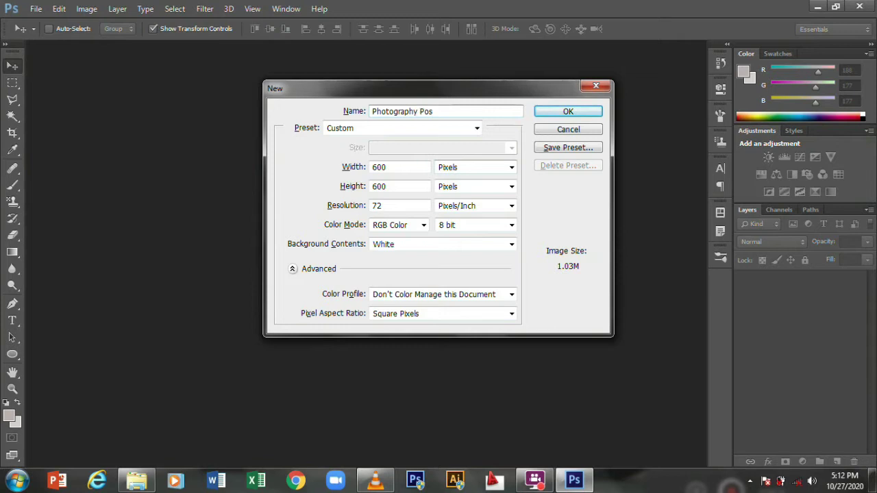
{"action": "left_click", "coordinate": [382, 169]}
{"action": "type", "text": "2000"}
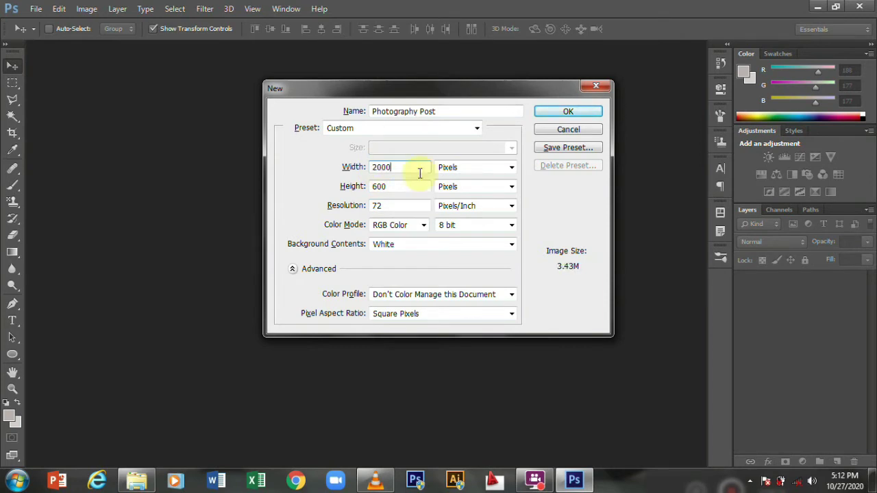
{"action": "left_click_drag", "start_coordinate": [394, 187], "coordinate": [364, 192]}
{"action": "type", "text": "2000"}
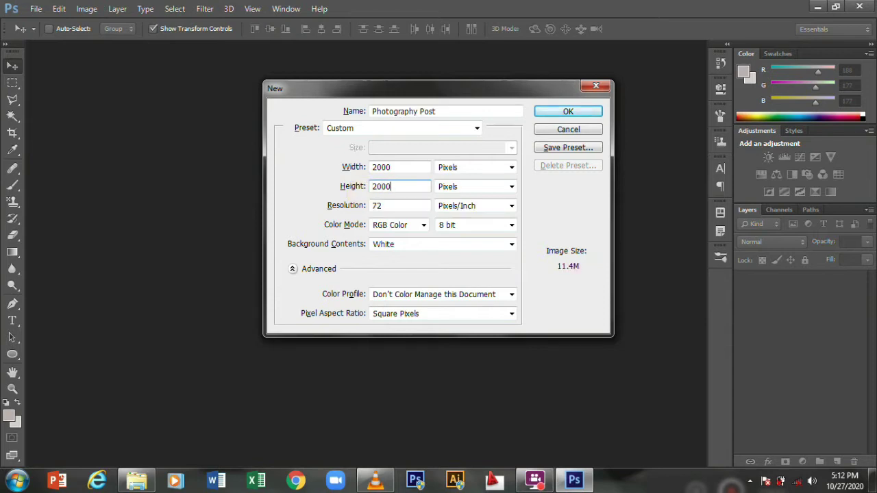
{"action": "key", "text": "Return"}
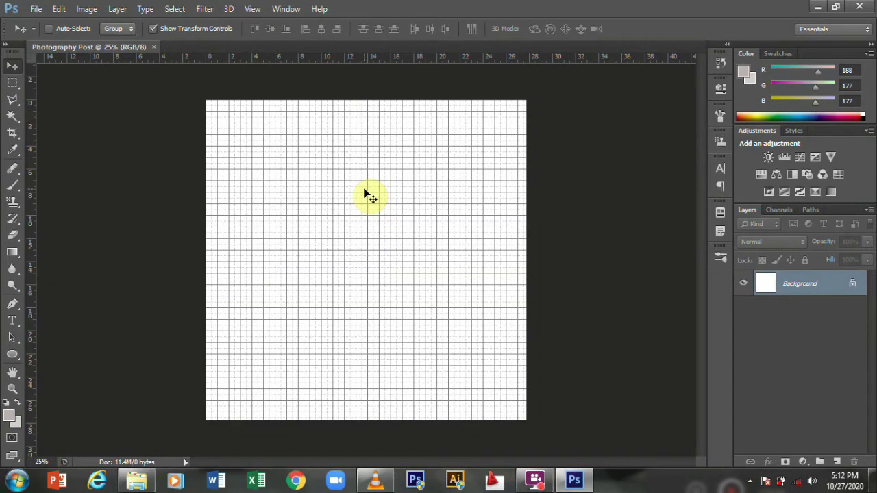
- Hide the grid, unlock the Background and replace the white layer with an empty one
{"action": "key", "text": "ctrl+apostrophe"}
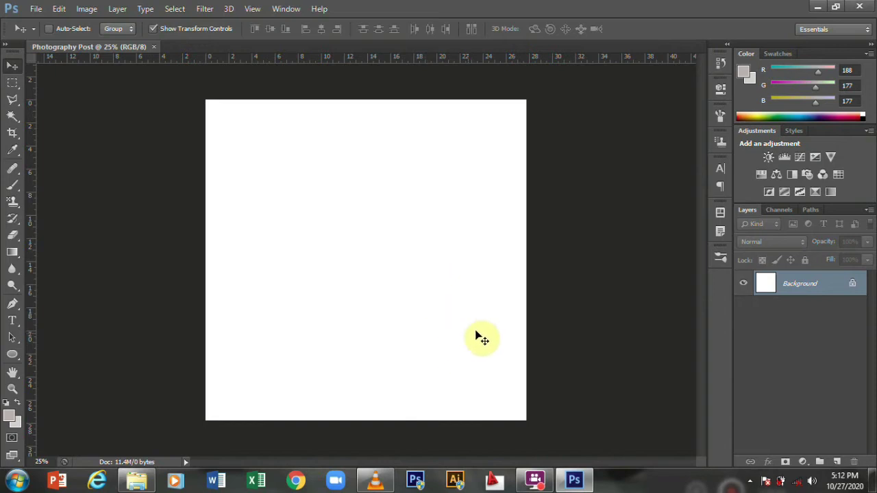
{"action": "double_click", "coordinate": [763, 298]}
{"action": "left_click", "coordinate": [836, 462]}
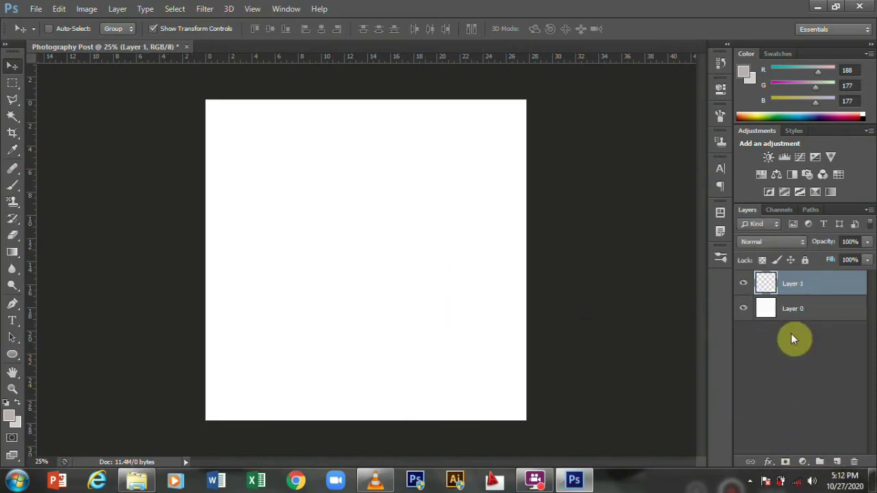
{"action": "left_click", "coordinate": [766, 313]}
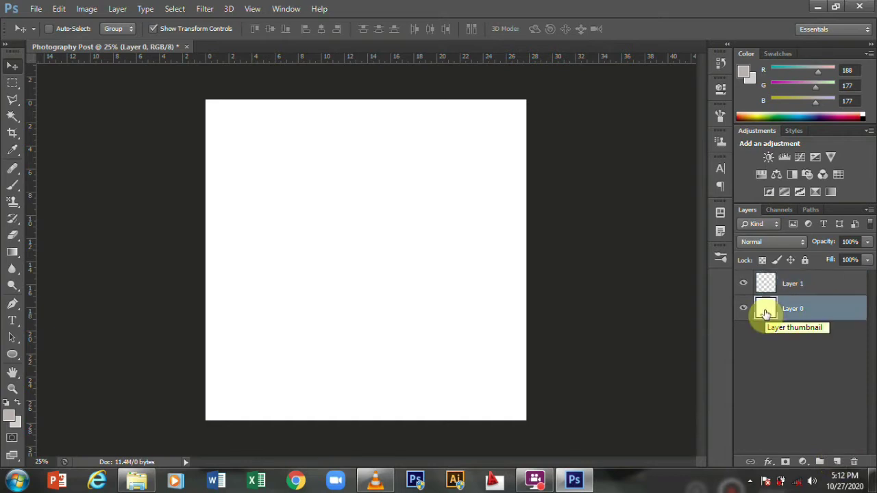
{"action": "key", "text": "Delete"}
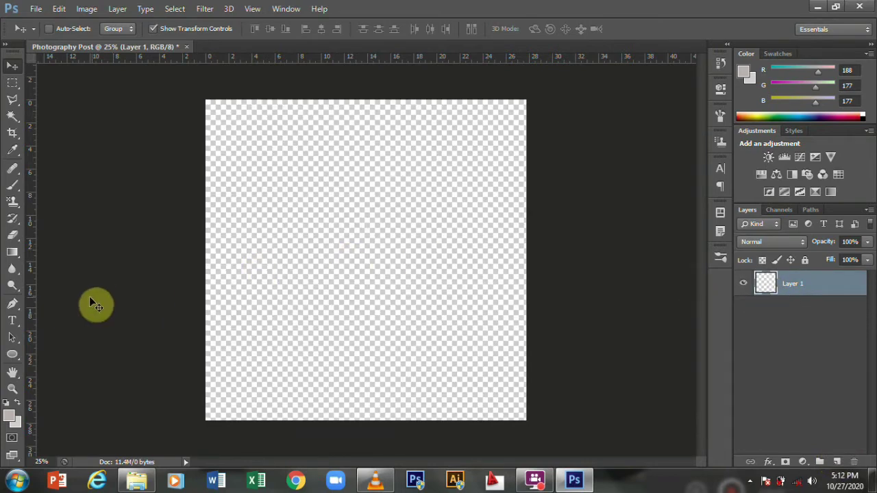
- Add a #212121 Solid Color fill layer, then bring up the Open dialog
{"action": "left_click", "coordinate": [804, 461]}
{"action": "left_click", "coordinate": [793, 183]}
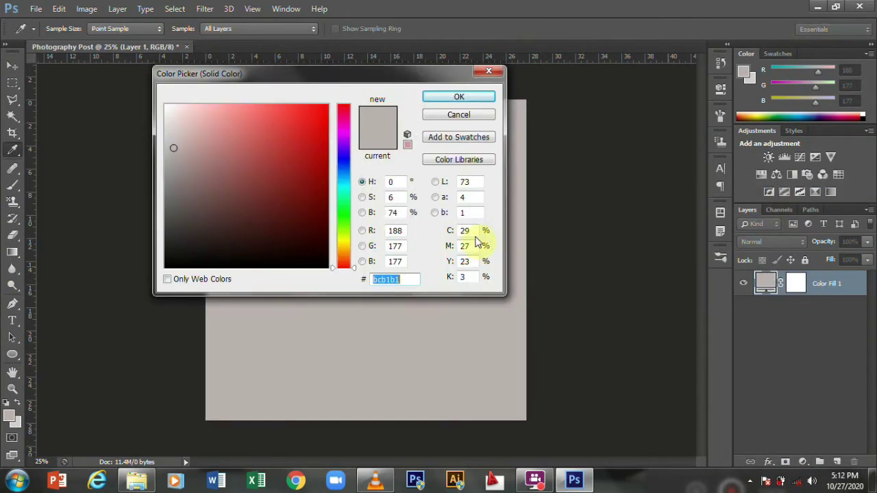
{"action": "type", "text": "21"}
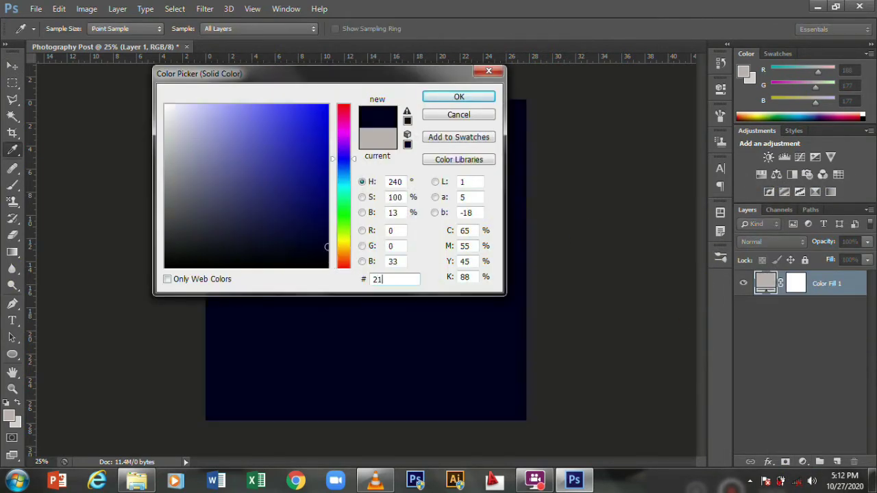
{"action": "type", "text": "2121"}
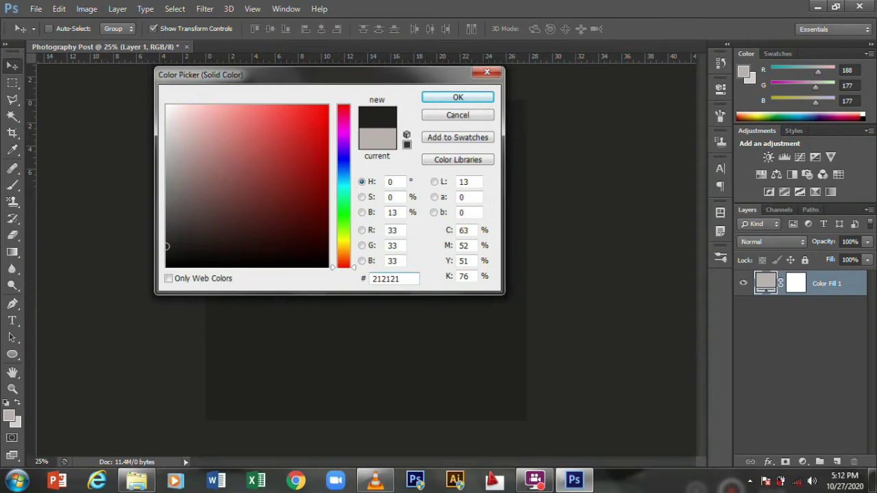
{"action": "key", "text": "Return"}
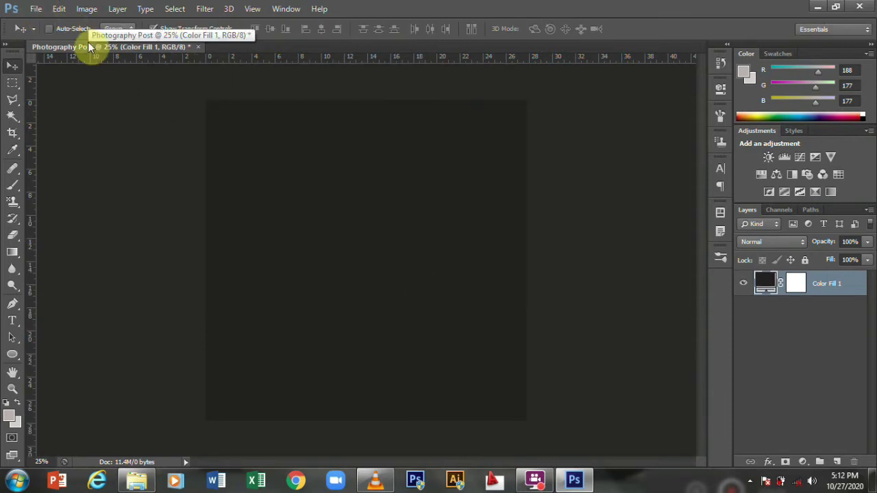
{"action": "key", "text": "ctrl+o"}
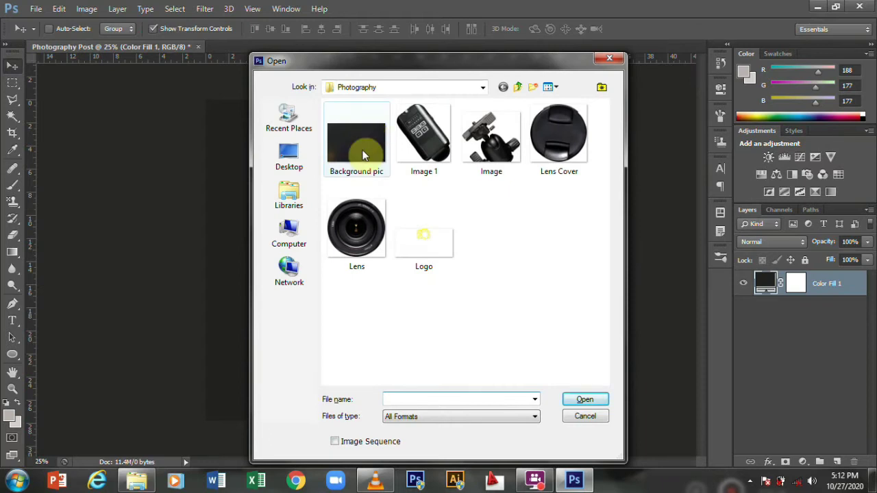
- Open Background pic, copy it into the poster and convert it to a smart object
{"action": "double_click", "coordinate": [363, 155]}
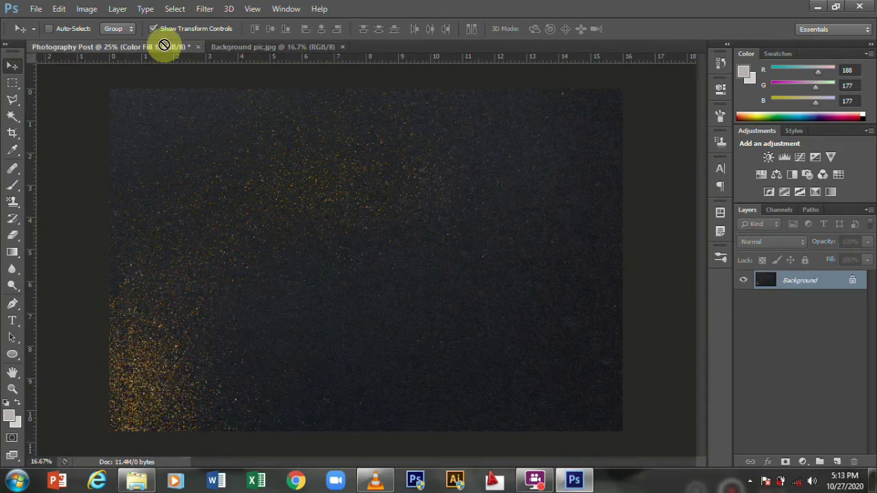
{"action": "left_click_drag", "start_coordinate": [269, 157], "coordinate": [239, 160]}
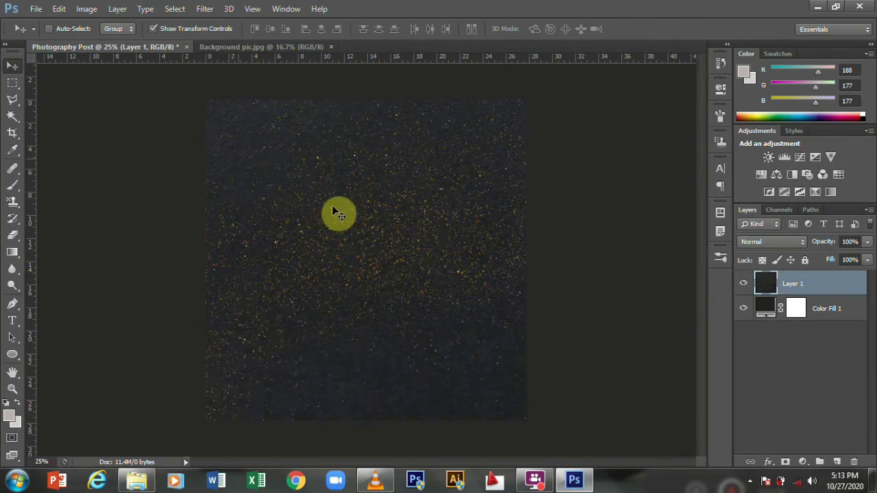
{"action": "key", "text": "ctrl+t"}
{"action": "right_click", "coordinate": [816, 284]}
{"action": "left_click", "coordinate": [594, 152]}
- Flip the photo horizontally and scale it to fill the square canvas
{"action": "left_click_drag", "start_coordinate": [514, 143], "coordinate": [255, 137]}
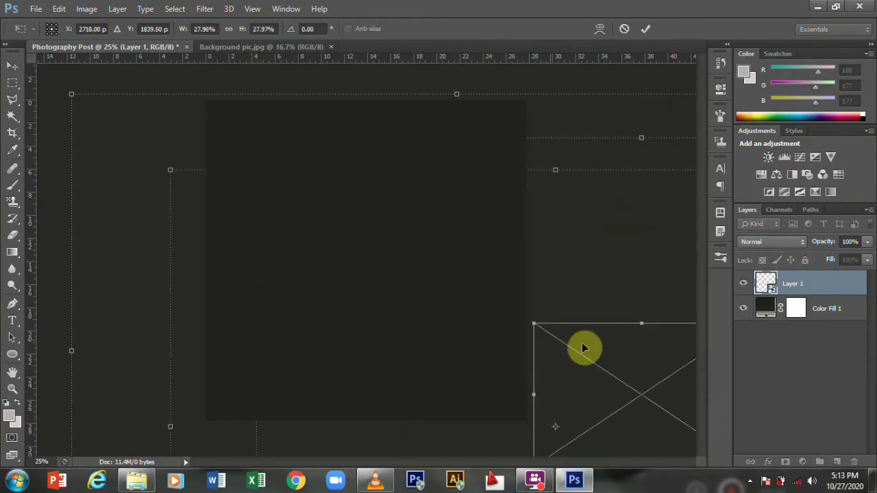
{"action": "mouse_move", "coordinate": [255, 138]}
{"action": "left_mouse_down"}
{"action": "mouse_move", "coordinate": [197, 144]}
{"action": "mouse_move", "coordinate": [397, 288]}
{"action": "mouse_move", "coordinate": [369, 219]}
{"action": "left_mouse_up"}
{"action": "right_click", "coordinate": [403, 222]}
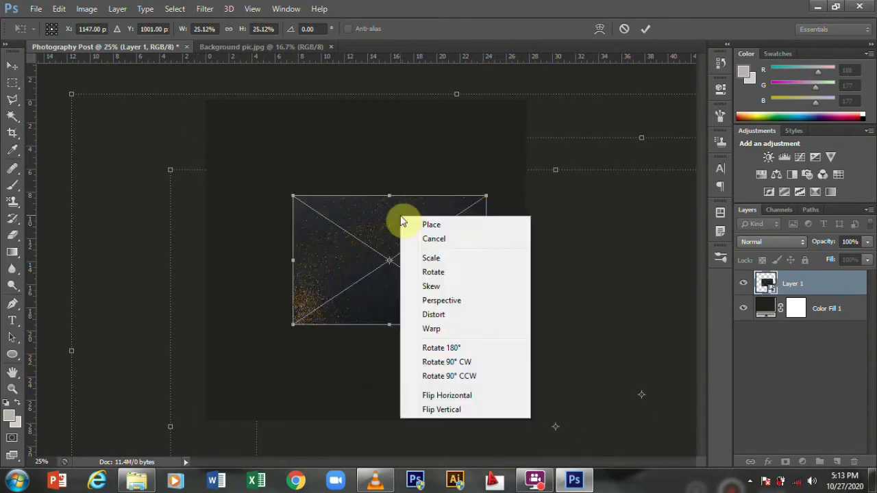
{"action": "left_click", "coordinate": [447, 396]}
{"action": "left_click_drag", "start_coordinate": [487, 196], "coordinate": [536, 137]}
{"action": "mouse_move", "coordinate": [389, 137]}
{"action": "left_mouse_down"}
{"action": "mouse_move", "coordinate": [395, 131]}
{"action": "mouse_move", "coordinate": [377, 182]}
{"action": "left_mouse_up"}
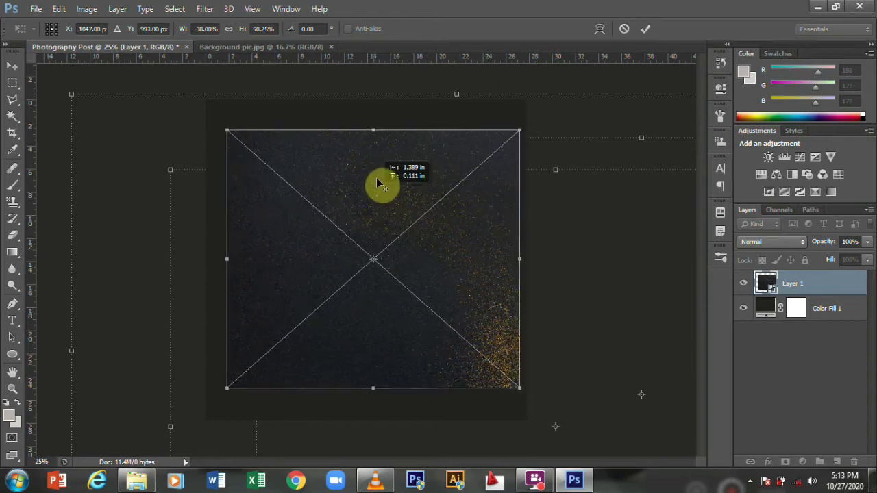
{"action": "left_click_drag", "start_coordinate": [519, 261], "coordinate": [529, 260]}
{"action": "left_click_drag", "start_coordinate": [384, 113], "coordinate": [367, 107]}
{"action": "left_click_drag", "start_coordinate": [517, 259], "coordinate": [500, 254]}
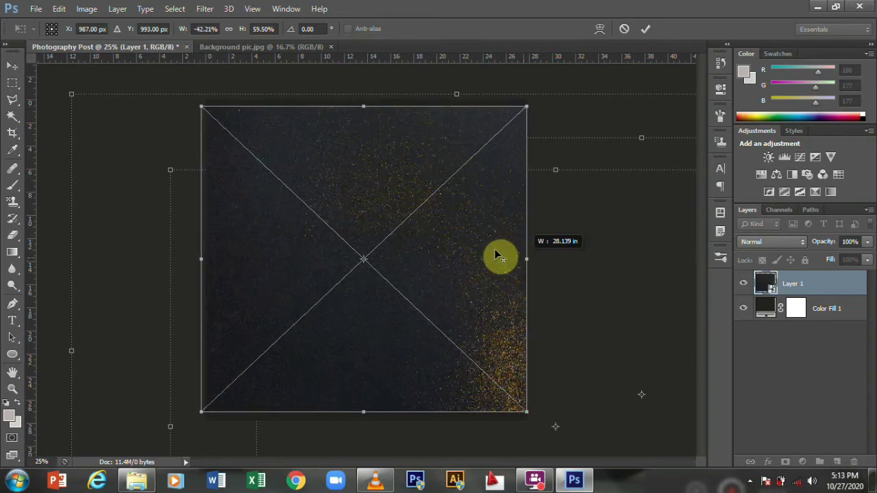
{"action": "left_click_drag", "start_coordinate": [369, 103], "coordinate": [368, 91]}
{"action": "left_click_drag", "start_coordinate": [206, 254], "coordinate": [205, 259]}
{"action": "left_click", "coordinate": [646, 30]}
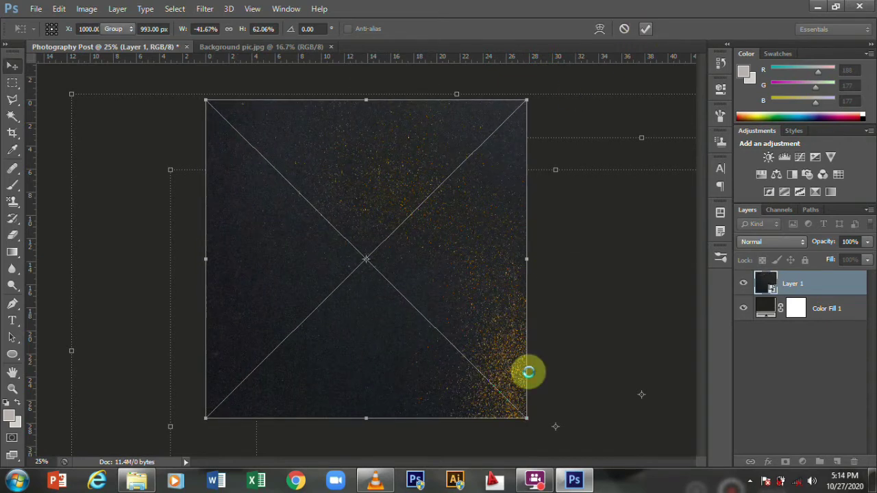
- Set Layer 1's blend mode to Lighten so the gold speckles glow over the #212121 fill
{"action": "left_click", "coordinate": [764, 241]}
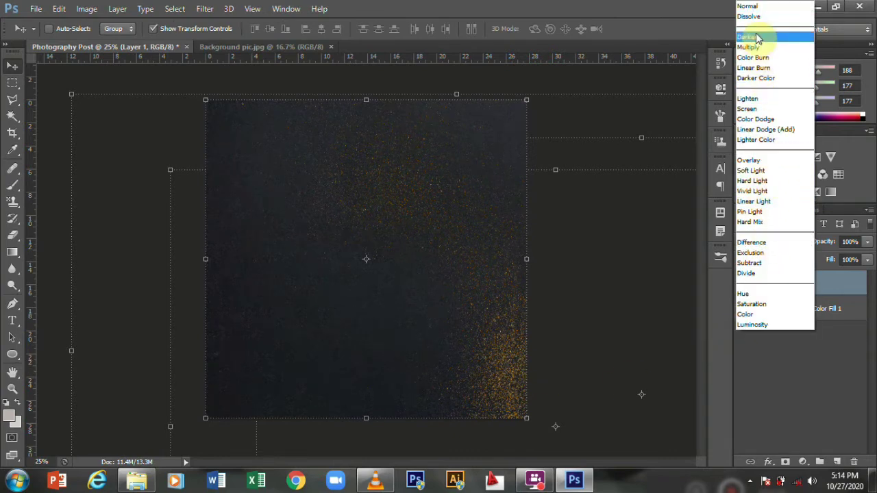
{"action": "left_click", "coordinate": [752, 36]}
{"action": "left_click", "coordinate": [759, 243]}
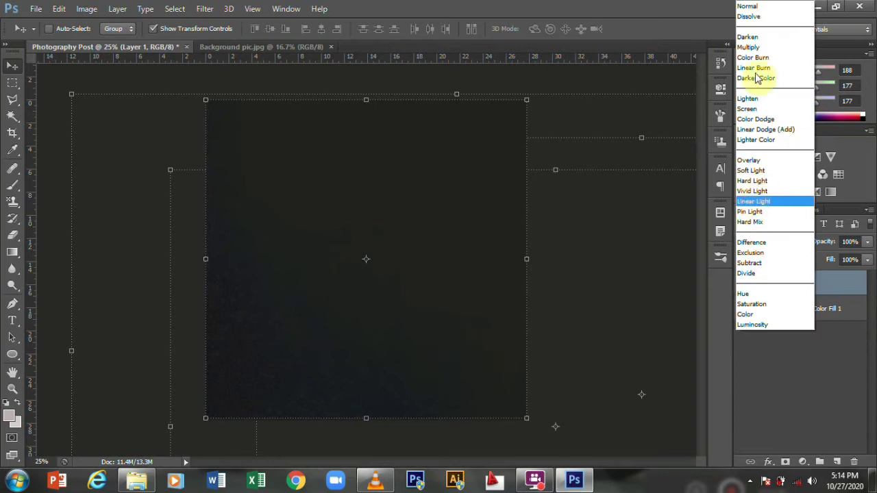
{"action": "left_click", "coordinate": [747, 34]}
{"action": "key", "text": "Down"}
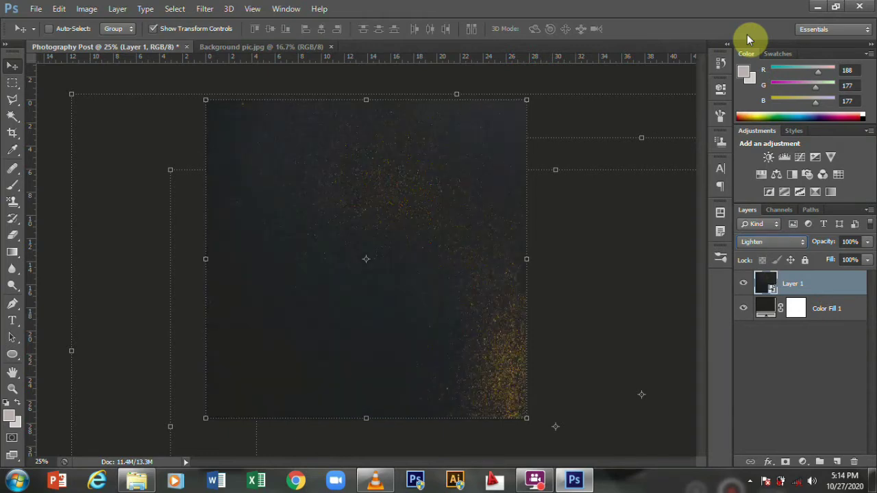
{"action": "key", "text": "Down"}
{"action": "key", "text": "Down"}
{"action": "key", "text": "Up"}
{"action": "left_click", "coordinate": [761, 360]}
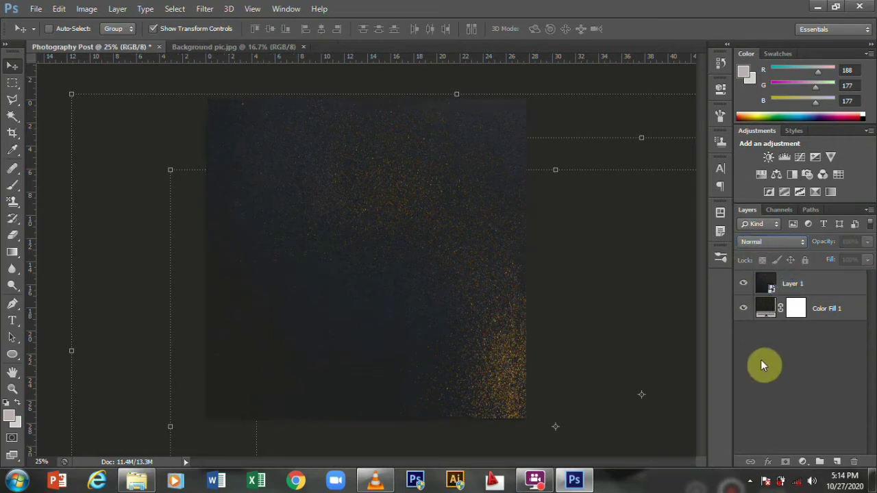
{"action": "left_click", "coordinate": [743, 311]}
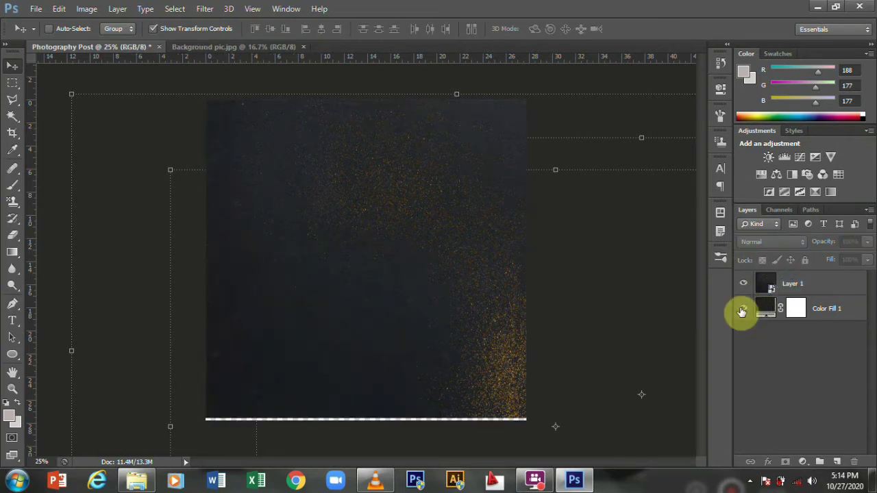
- Draw a tall rectangle near the canvas centre
{"action": "left_click", "coordinate": [16, 356]}
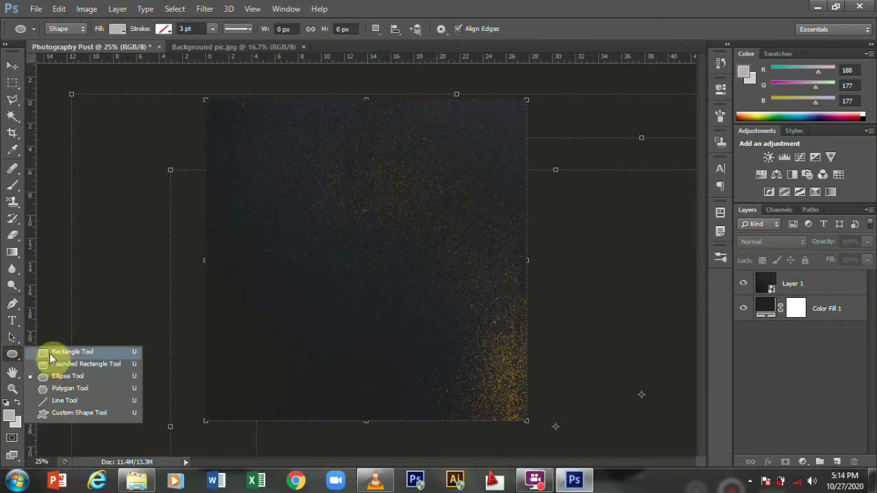
{"action": "left_click", "coordinate": [54, 345]}
{"action": "mouse_move", "coordinate": [317, 151]}
{"action": "left_mouse_down"}
{"action": "mouse_move", "coordinate": [380, 208]}
{"action": "mouse_move", "coordinate": [426, 332]}
{"action": "left_mouse_up"}
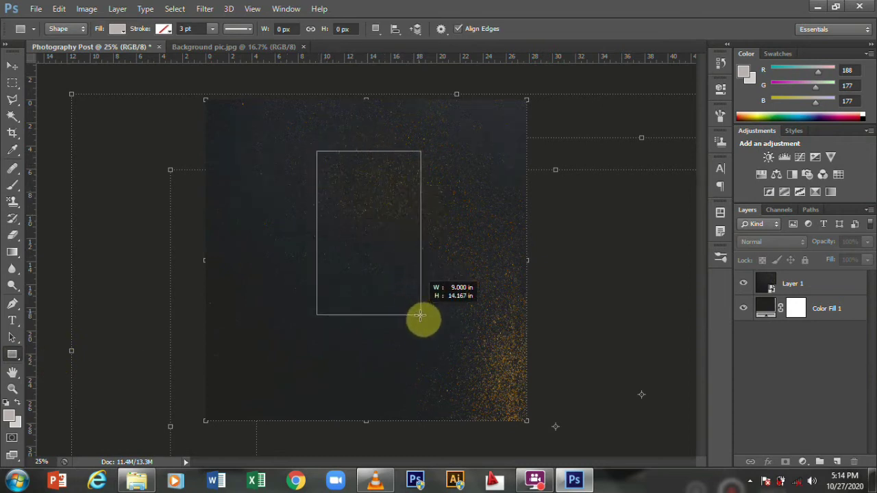
{"action": "left_click_drag", "start_coordinate": [426, 332], "coordinate": [426, 341]}
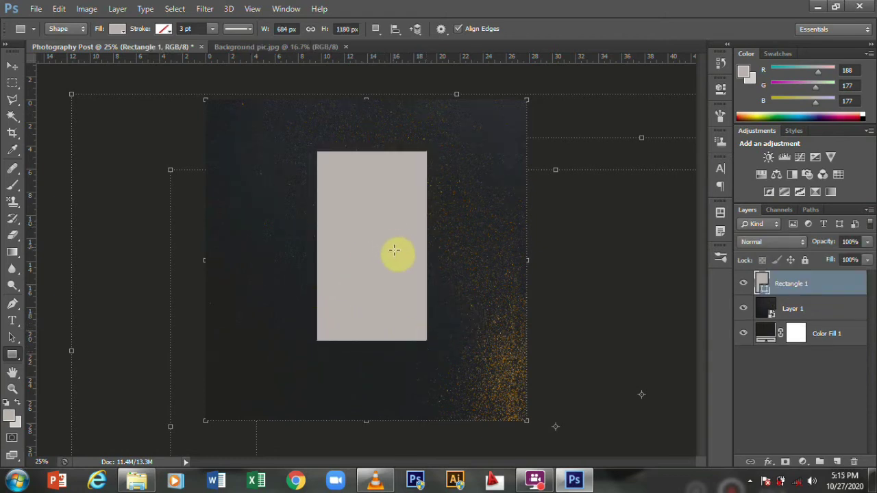
- Set the rectangle's fill colour to bright yellow (ffea00)
{"action": "double_click", "coordinate": [754, 284]}
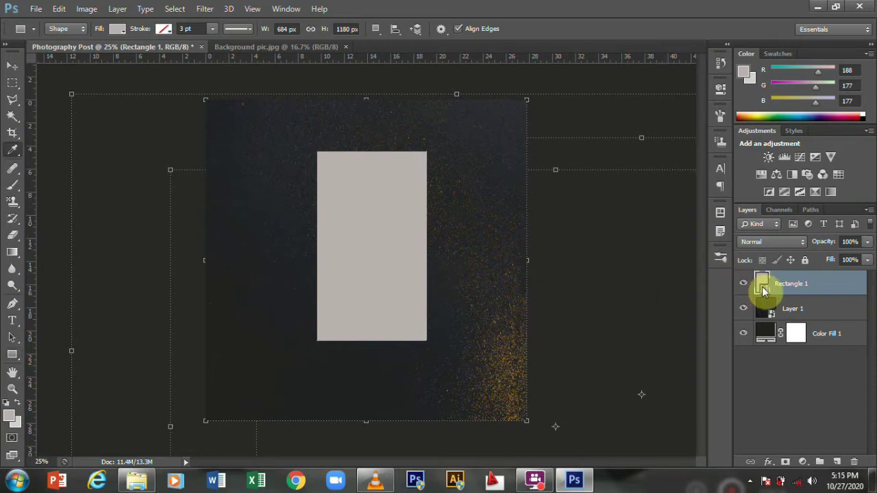
{"action": "left_click", "coordinate": [344, 240]}
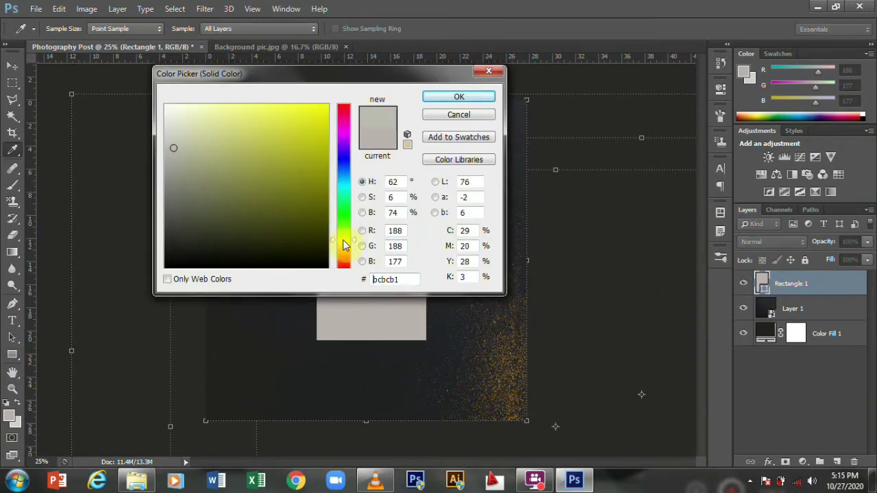
{"action": "left_click", "coordinate": [345, 242]}
{"action": "left_click", "coordinate": [345, 241]}
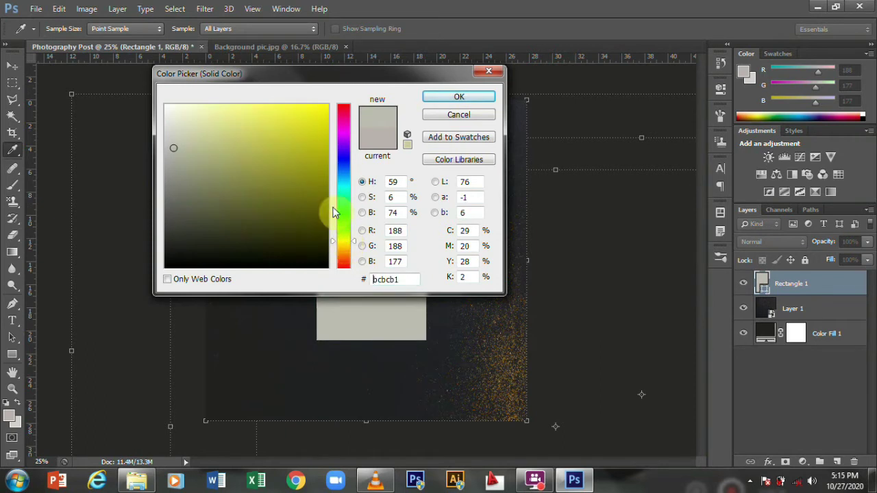
{"action": "mouse_move", "coordinate": [317, 121]}
{"action": "left_mouse_down"}
{"action": "mouse_move", "coordinate": [336, 102]}
{"action": "mouse_move", "coordinate": [651, 176]}
{"action": "mouse_move", "coordinate": [666, 125]}
{"action": "left_mouse_up"}
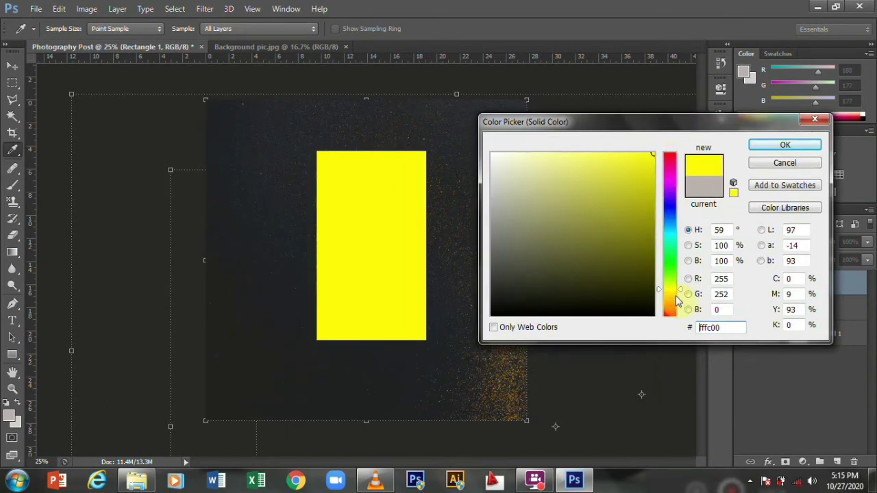
{"action": "left_click", "coordinate": [675, 296]}
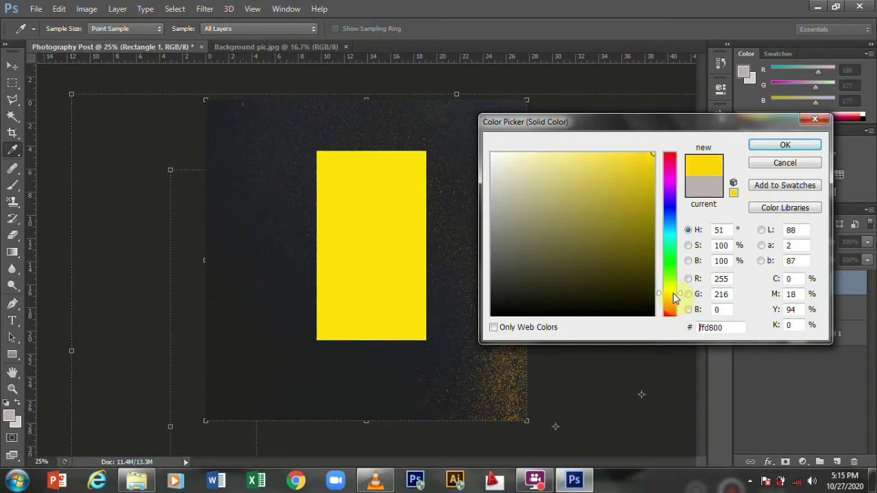
{"action": "left_click", "coordinate": [674, 293]}
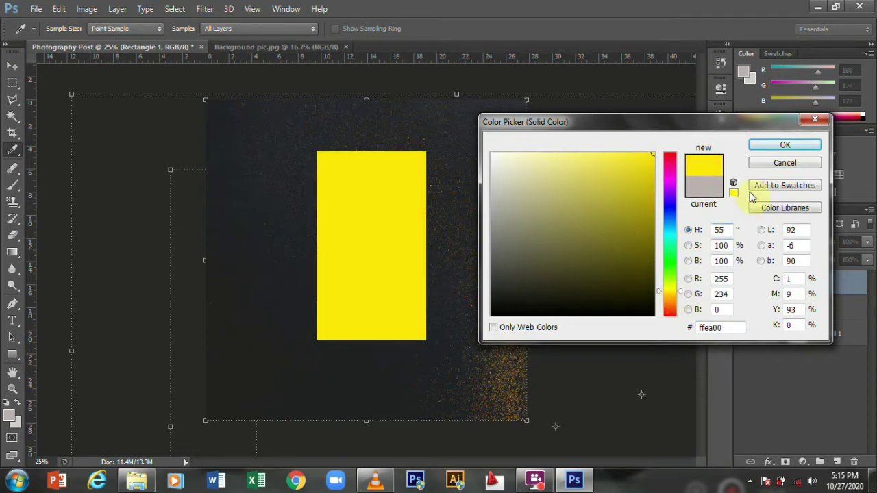
{"action": "left_click", "coordinate": [769, 150]}
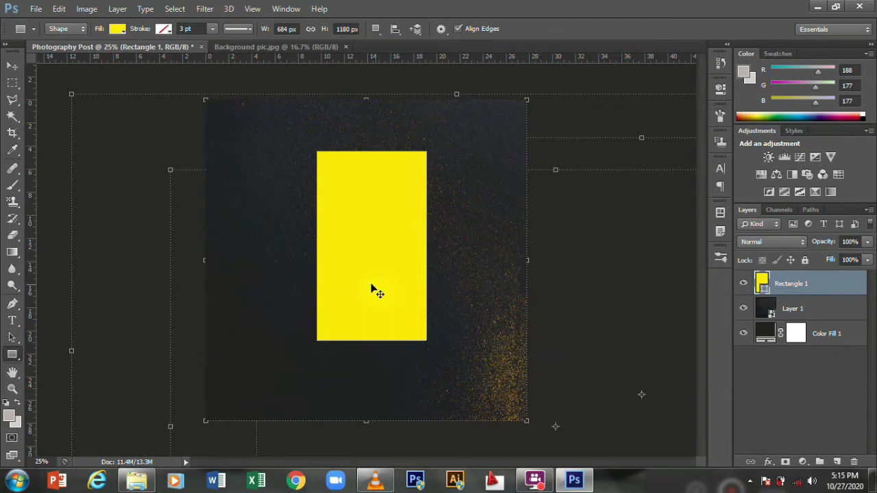
- Make the yellow rectangle slightly taller and narrower, then bring up the Open dialog
{"action": "key", "text": "v"}
{"action": "left_click_drag", "start_coordinate": [374, 152], "coordinate": [374, 146]}
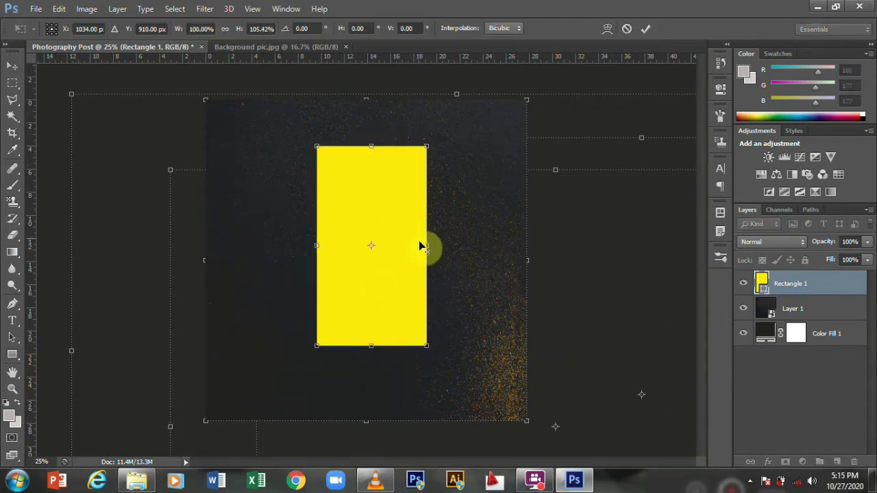
{"action": "left_click_drag", "start_coordinate": [424, 245], "coordinate": [423, 245]}
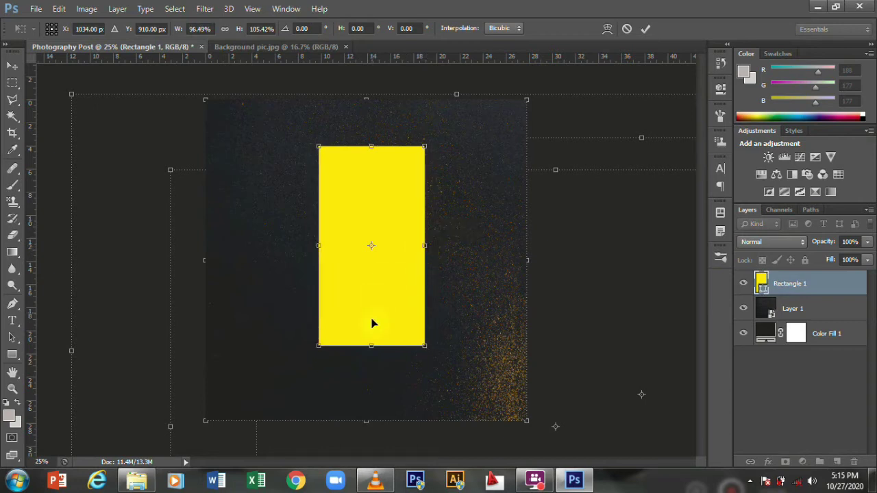
{"action": "left_click_drag", "start_coordinate": [371, 346], "coordinate": [371, 349]}
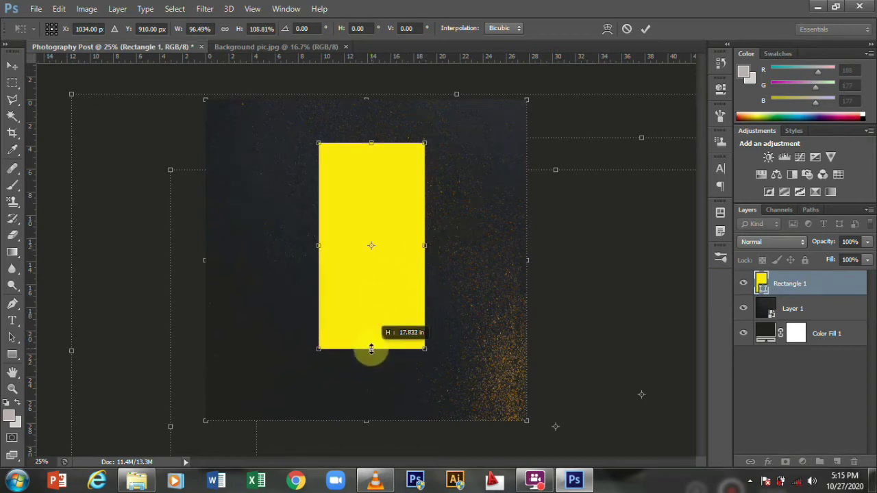
{"action": "left_click", "coordinate": [646, 28]}
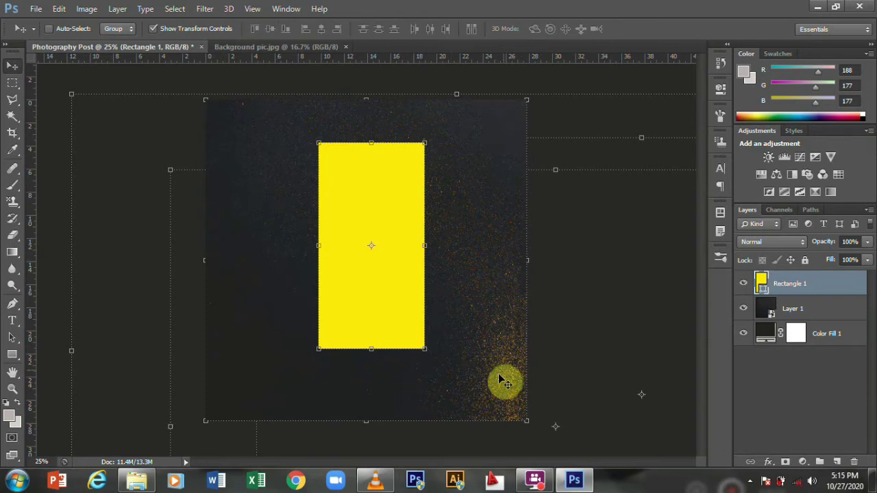
{"action": "left_click", "coordinate": [798, 400]}
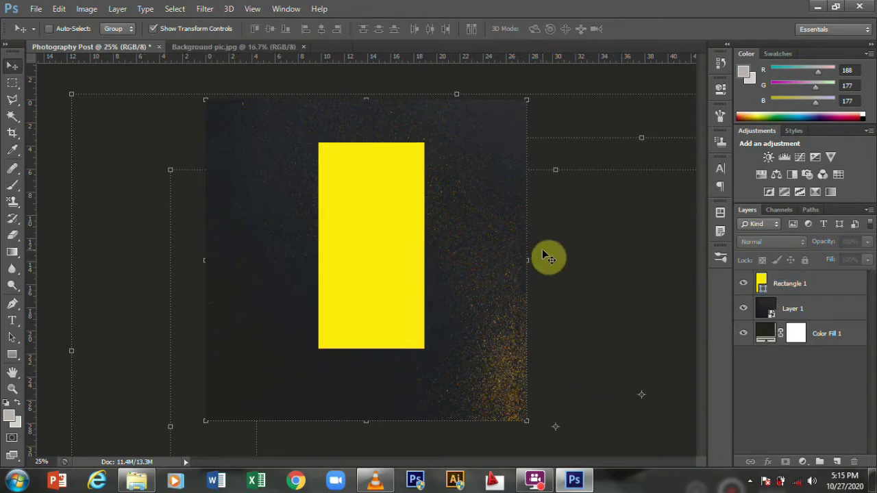
{"action": "key", "text": "ctrl+o"}
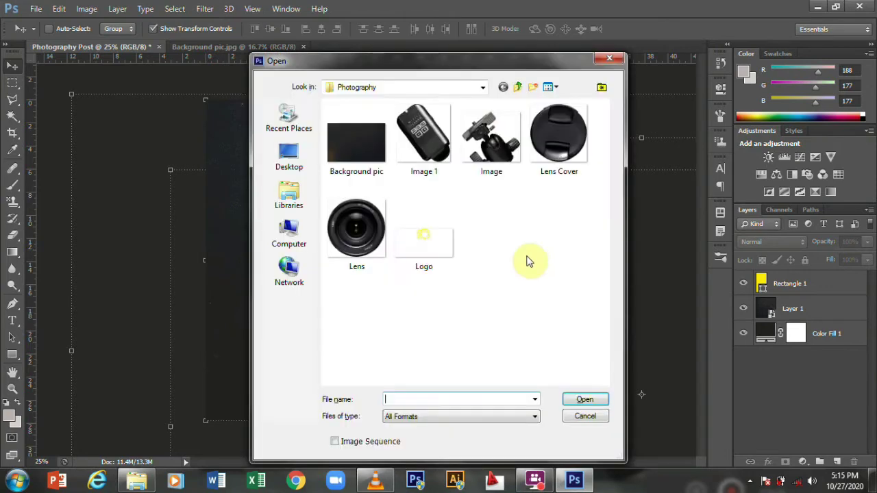
- Open Logo.png, bring it into the poster and close the Background pic and Logo tabs
{"action": "left_click", "coordinate": [428, 231]}
{"action": "double_click", "coordinate": [429, 232]}
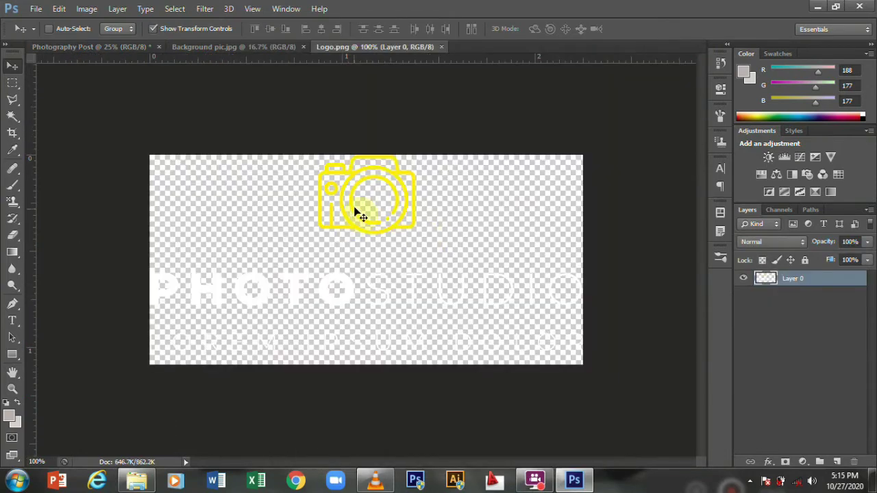
{"action": "left_click_drag", "start_coordinate": [356, 214], "coordinate": [241, 51]}
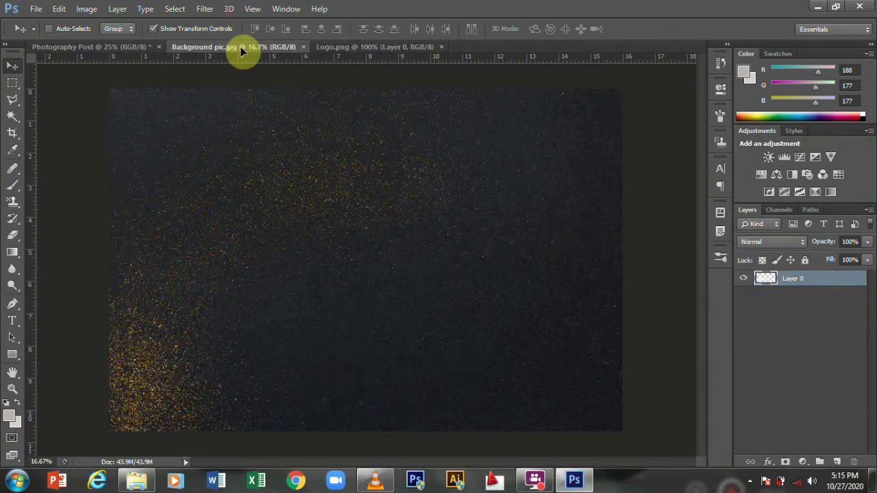
{"action": "mouse_move", "coordinate": [242, 52]}
{"action": "left_mouse_down"}
{"action": "mouse_move", "coordinate": [142, 47]}
{"action": "mouse_move", "coordinate": [325, 245]}
{"action": "mouse_move", "coordinate": [323, 237]}
{"action": "left_mouse_up"}
{"action": "left_click", "coordinate": [331, 45]}
{"action": "left_click", "coordinate": [324, 47]}
- Move the logo to the top, shorten the yellow rectangle and scale the logo slightly
{"action": "mouse_move", "coordinate": [377, 280]}
{"action": "left_mouse_down"}
{"action": "mouse_move", "coordinate": [395, 127]}
{"action": "mouse_move", "coordinate": [371, 160]}
{"action": "left_mouse_up"}
{"action": "left_click", "coordinate": [791, 308]}
{"action": "key", "text": "ctrl+t"}
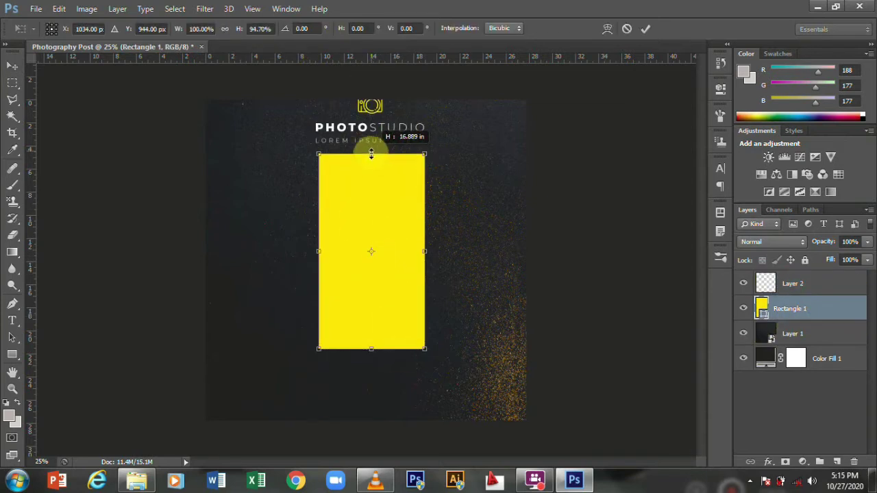
{"action": "key", "text": "Return"}
{"action": "left_click", "coordinate": [399, 131], "text": "ctrl"}
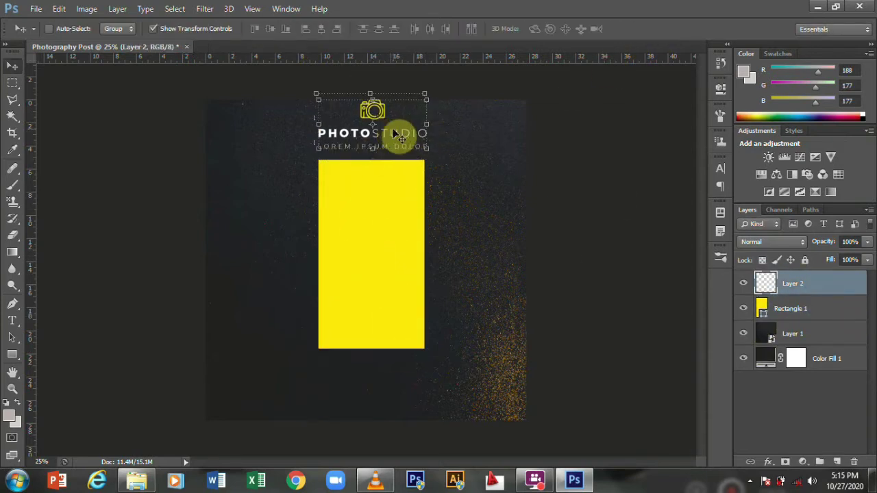
{"action": "key", "text": "ctrl+t"}
{"action": "key", "text": "Return"}
- Try aligning the logo and rectangle layers together, then undo it
{"action": "left_click", "coordinate": [829, 363]}
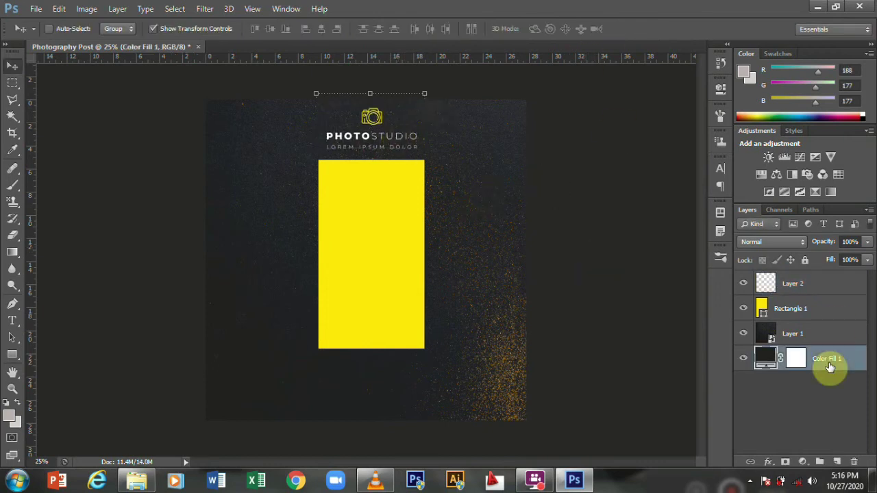
{"action": "left_click", "coordinate": [793, 283]}
{"action": "left_click", "coordinate": [843, 306], "text": "ctrl"}
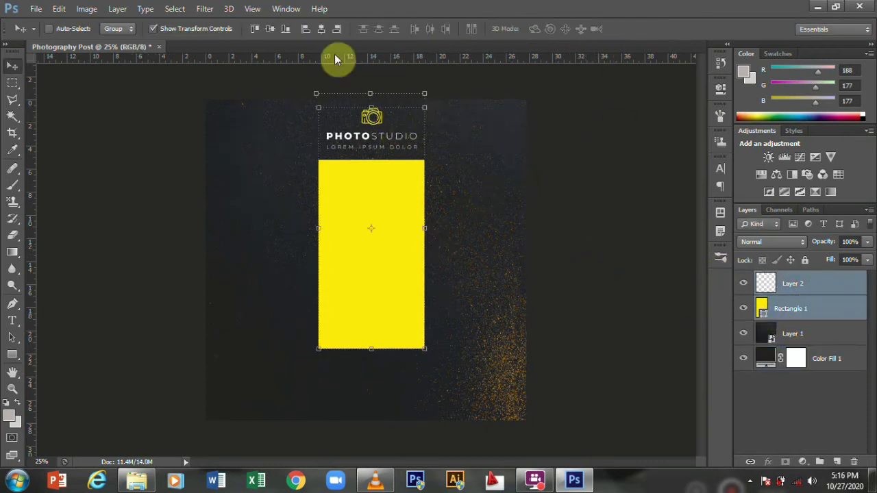
{"action": "left_click", "coordinate": [271, 30]}
{"action": "key", "text": "ctrl+z"}
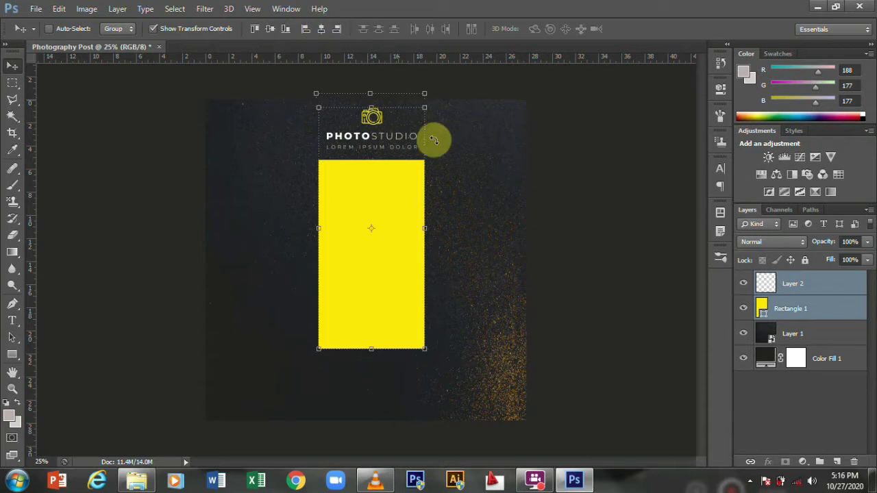
{"action": "left_click", "coordinate": [780, 417]}
- Set Rectangle 1's blend mode to Lighten, undoing a trial move below Layer 1
{"action": "left_click", "coordinate": [788, 312]}
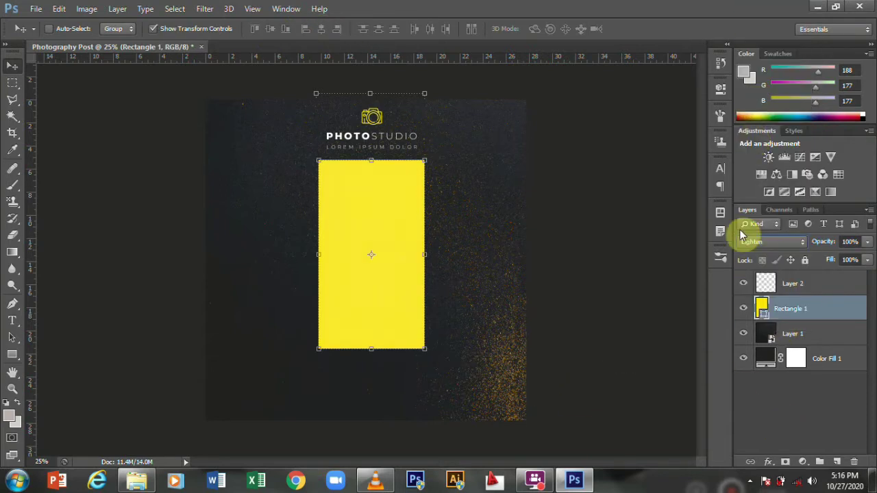
{"action": "left_click", "coordinate": [782, 411]}
{"action": "left_click_drag", "start_coordinate": [793, 318], "coordinate": [747, 340]}
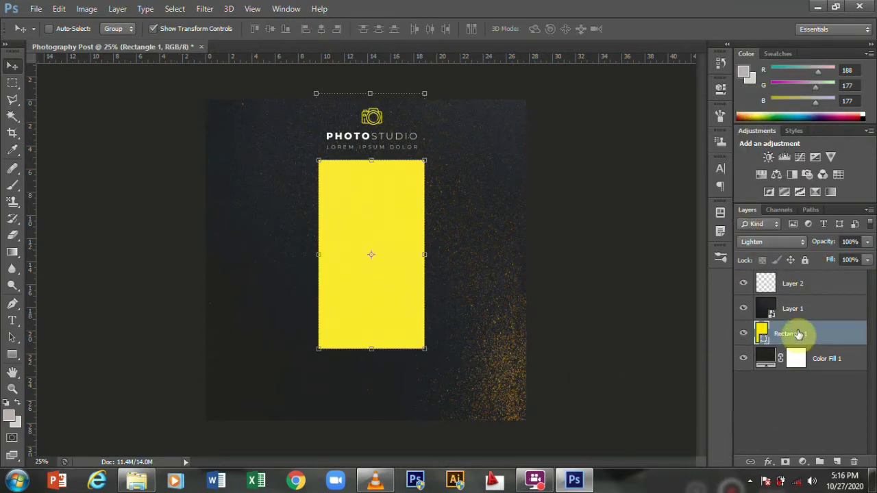
{"action": "key", "text": "ctrl+z"}
{"action": "left_click", "coordinate": [819, 391]}
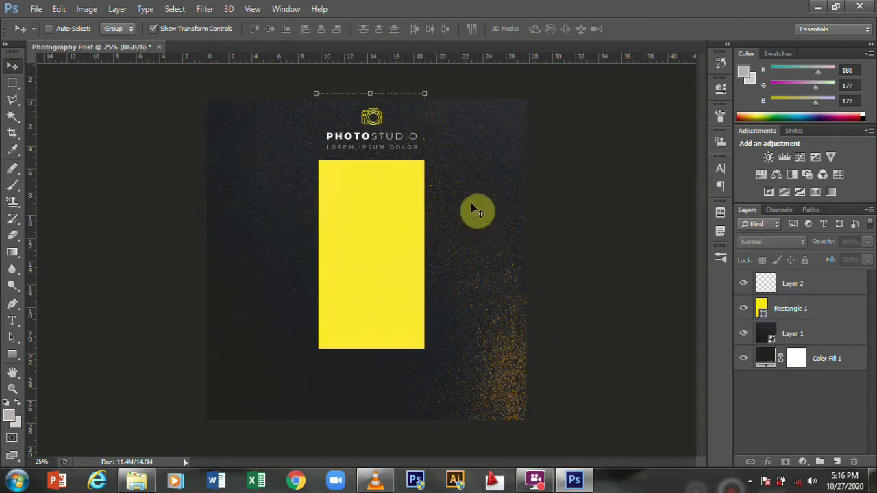
- Open Lens.png, bring it into the poster and convert it to a smart object
{"action": "key", "text": "ctrl+o"}
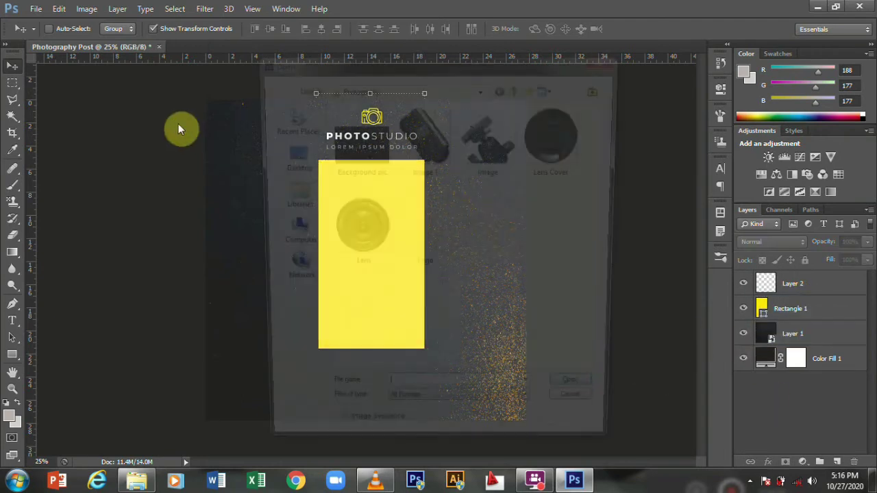
{"action": "key", "text": "Return"}
{"action": "left_click_drag", "start_coordinate": [218, 119], "coordinate": [165, 88]}
{"action": "right_click", "coordinate": [800, 283]}
{"action": "left_click", "coordinate": [587, 147]}
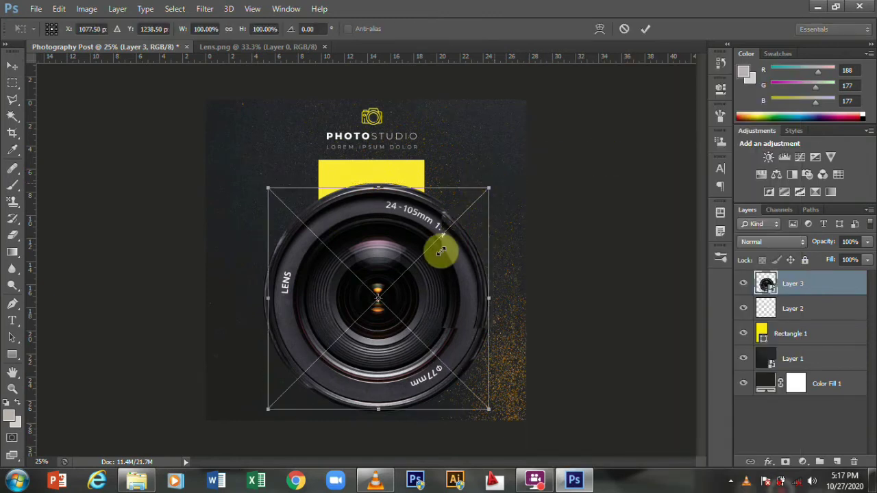
- Scale the lens to about 53% and centre it over the upper yellow bar
{"action": "left_click_drag", "start_coordinate": [493, 184], "coordinate": [436, 241]}
{"action": "left_click_drag", "start_coordinate": [407, 283], "coordinate": [382, 231]}
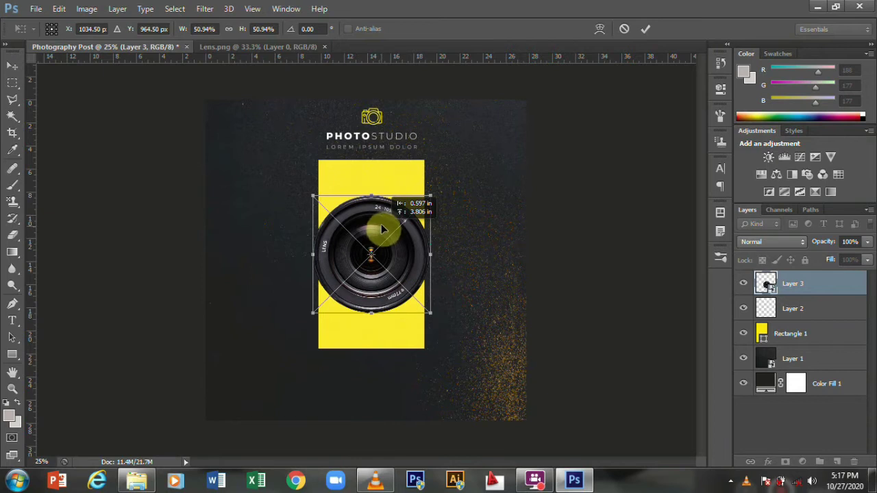
{"action": "left_click_drag", "start_coordinate": [383, 220], "coordinate": [381, 211]}
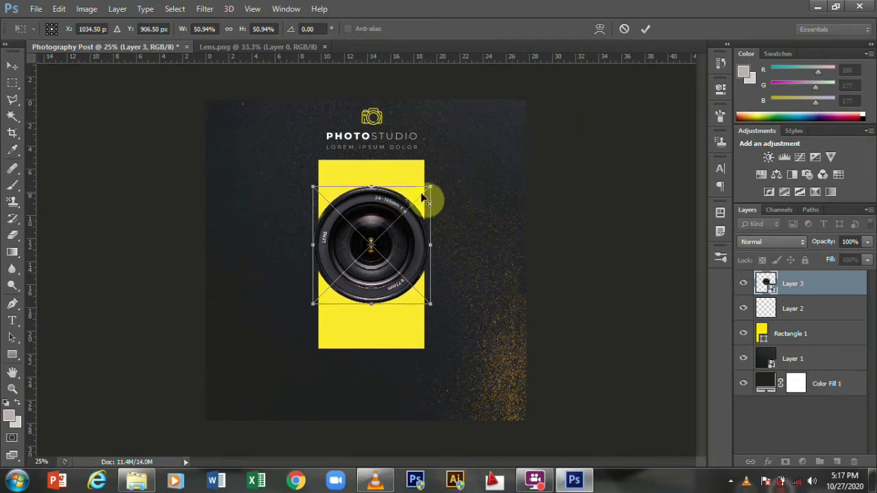
{"action": "left_click_drag", "start_coordinate": [432, 183], "coordinate": [434, 180]}
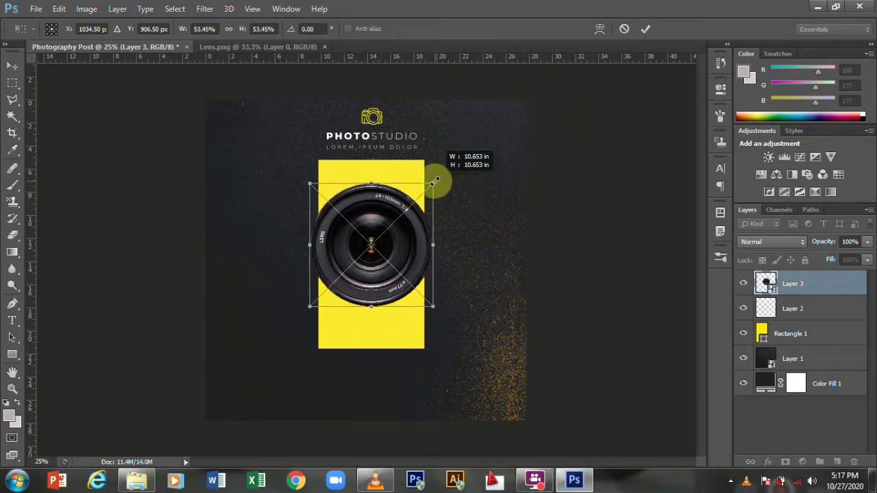
{"action": "left_click", "coordinate": [645, 29]}
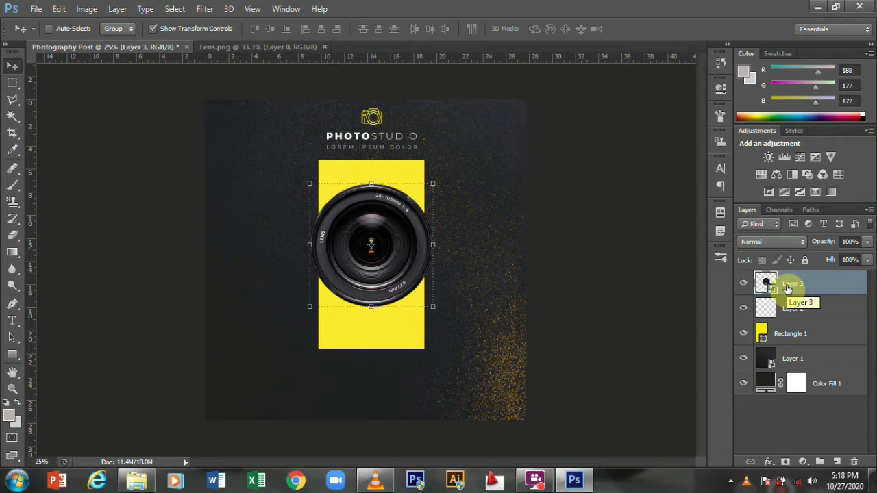
- Duplicate the lens, give the copy a black Color Overlay, and place it beneath, offset down-right
{"action": "key", "text": "ctrl+j"}
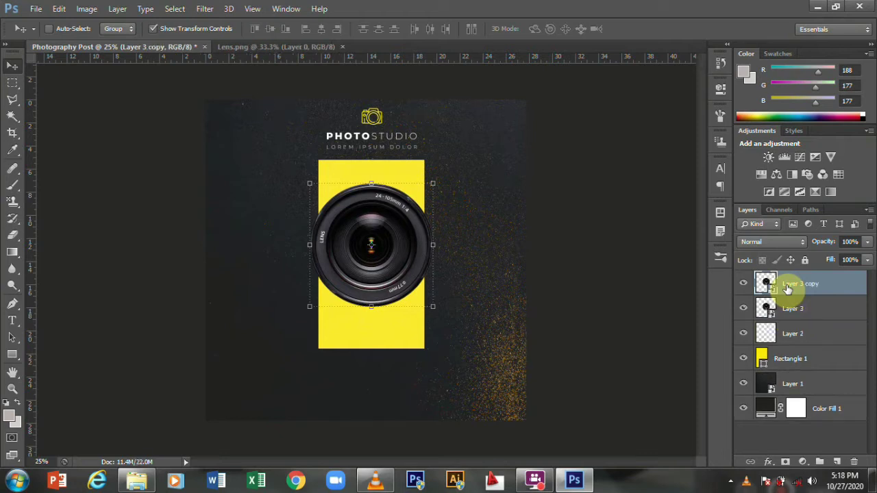
{"action": "right_click", "coordinate": [787, 288]}
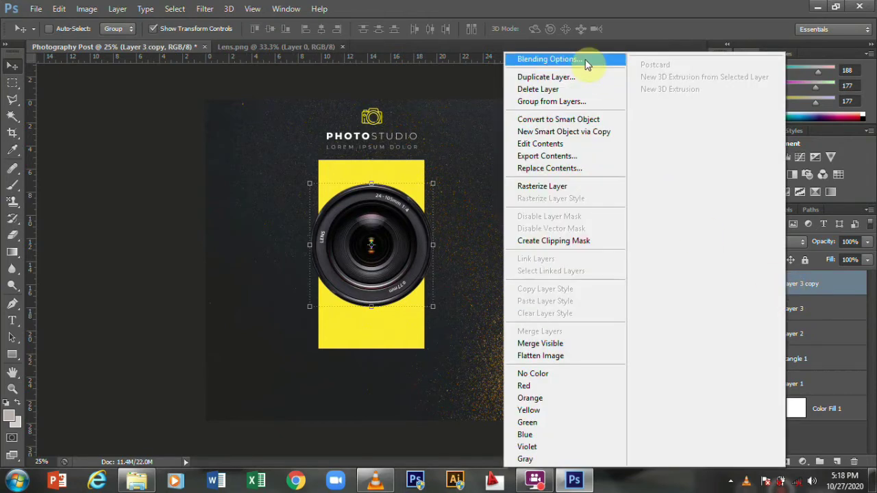
{"action": "left_click", "coordinate": [587, 60]}
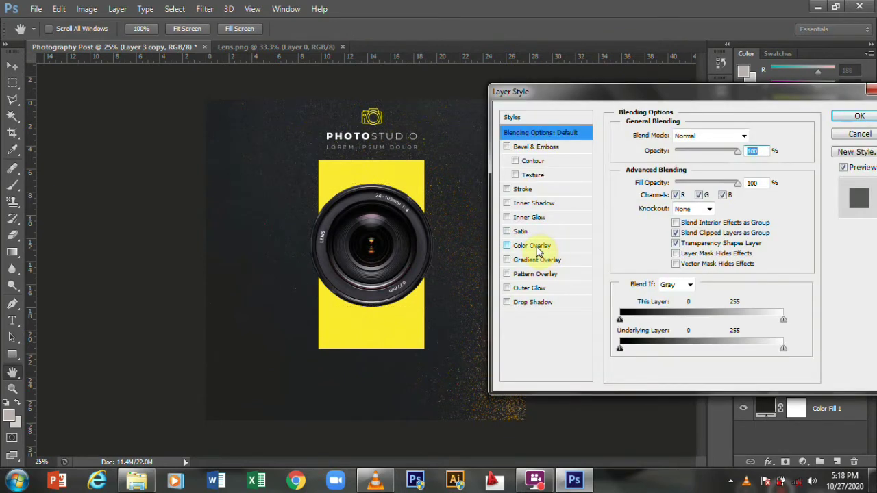
{"action": "left_click", "coordinate": [538, 246]}
{"action": "left_click", "coordinate": [750, 133]}
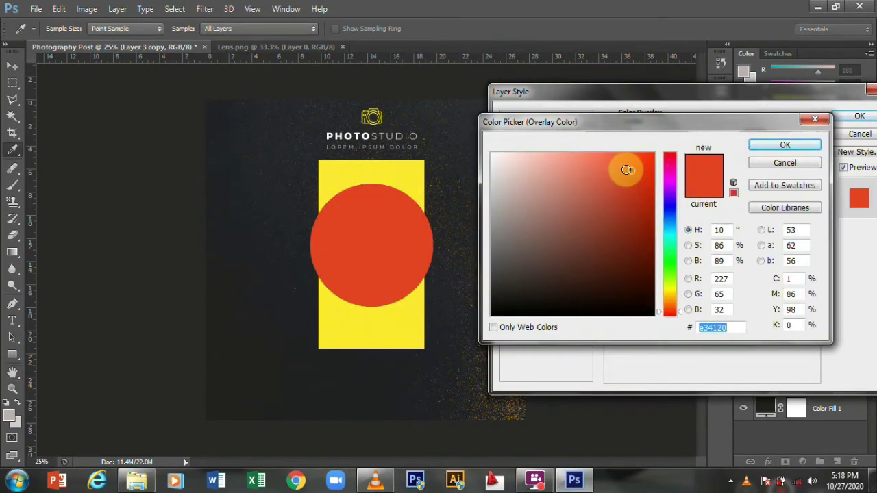
{"action": "left_click", "coordinate": [785, 163]}
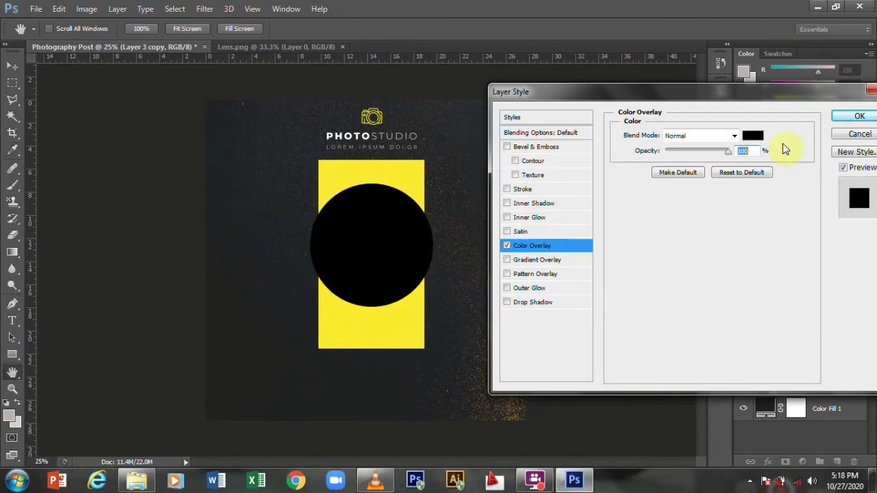
{"action": "left_click", "coordinate": [859, 116]}
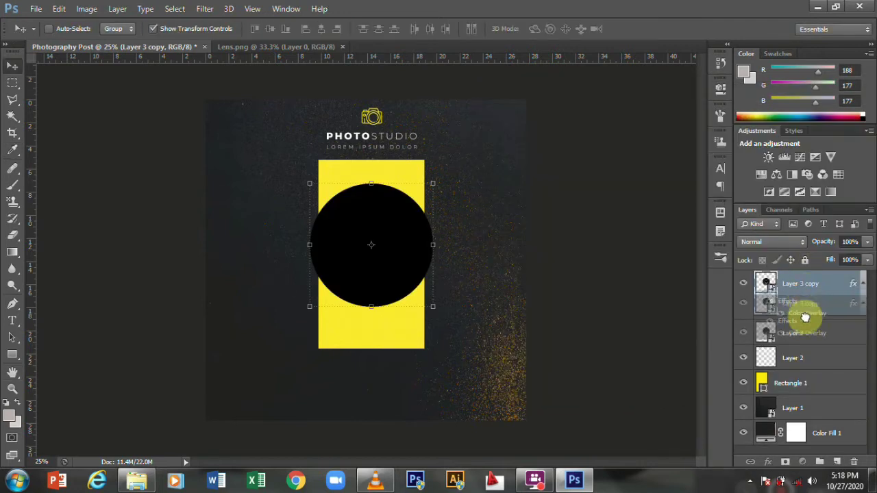
{"action": "left_click_drag", "start_coordinate": [801, 277], "coordinate": [802, 343]}
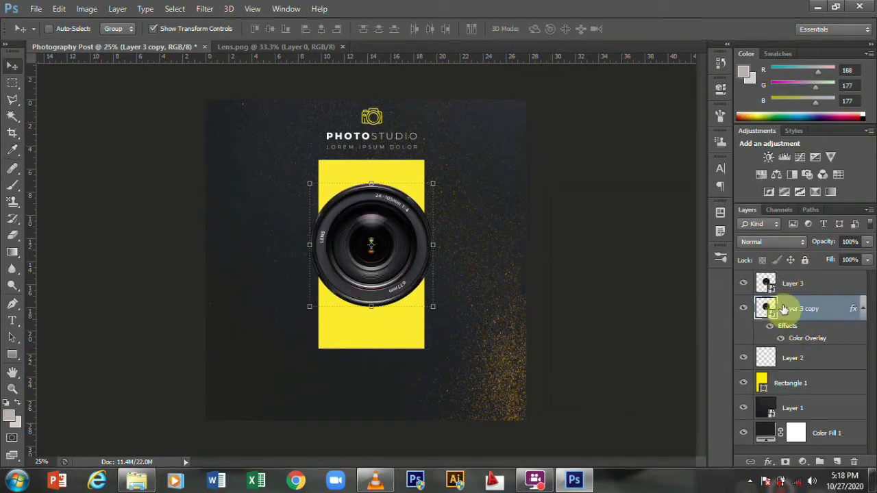
{"action": "left_click_drag", "start_coordinate": [416, 261], "coordinate": [429, 270]}
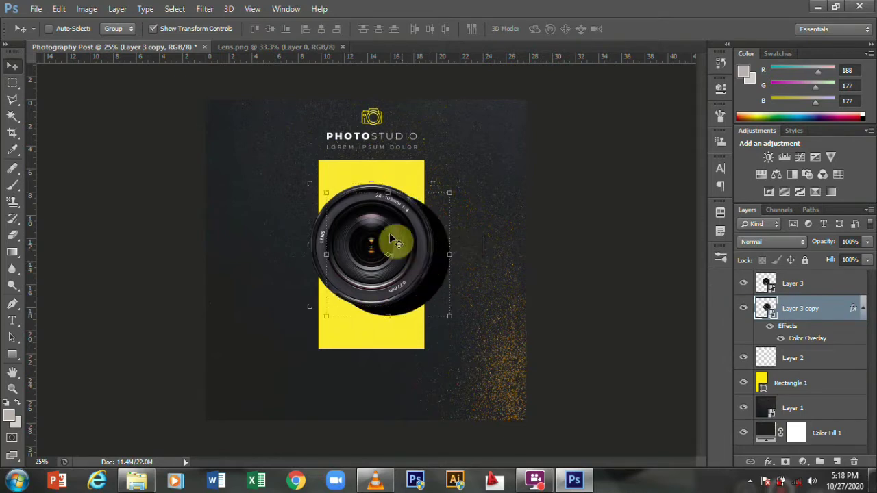
- Discard trial blurs and set the shadow's opacity to 65% and fill to 87%
{"action": "left_click", "coordinate": [201, 10]}
{"action": "mouse_move", "coordinate": [211, 139]}
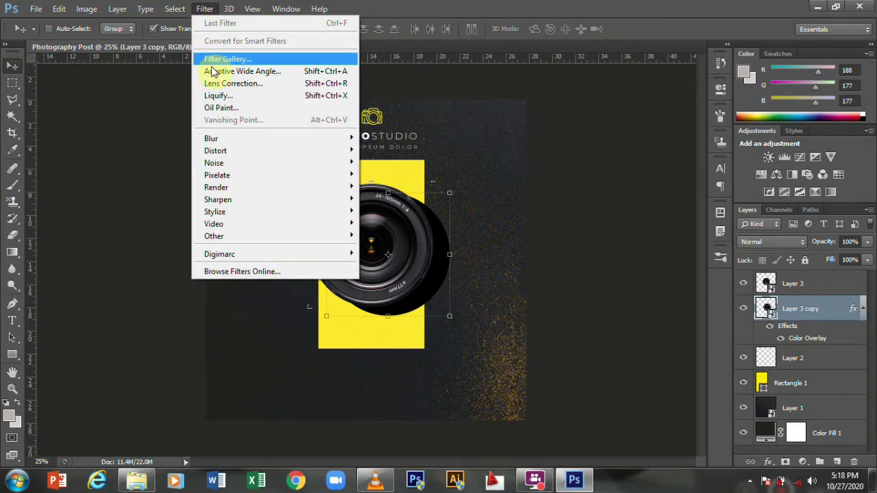
{"action": "left_click", "coordinate": [394, 207]}
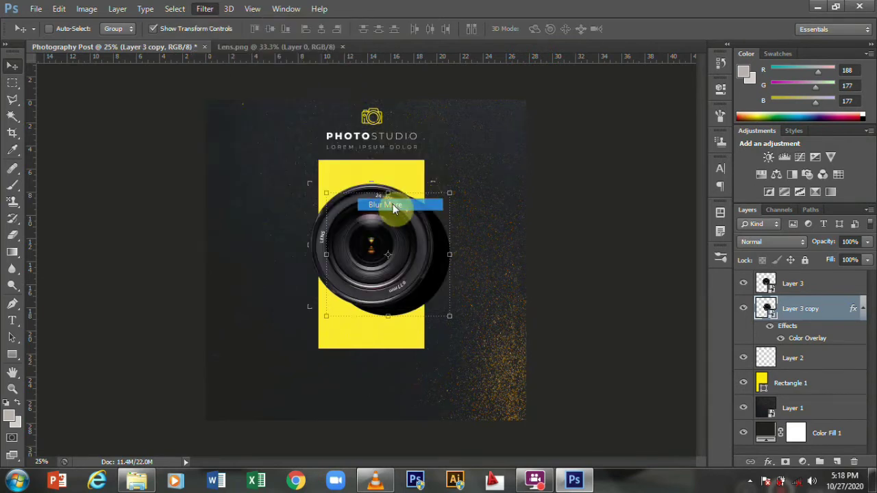
{"action": "key", "text": "ctrl+z"}
{"action": "left_click", "coordinate": [205, 9]}
{"action": "mouse_move", "coordinate": [273, 139]}
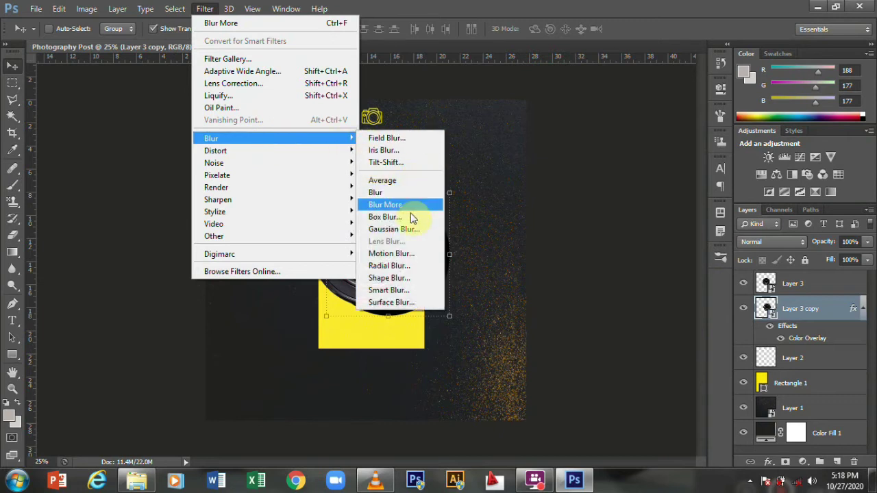
{"action": "left_click", "coordinate": [408, 223]}
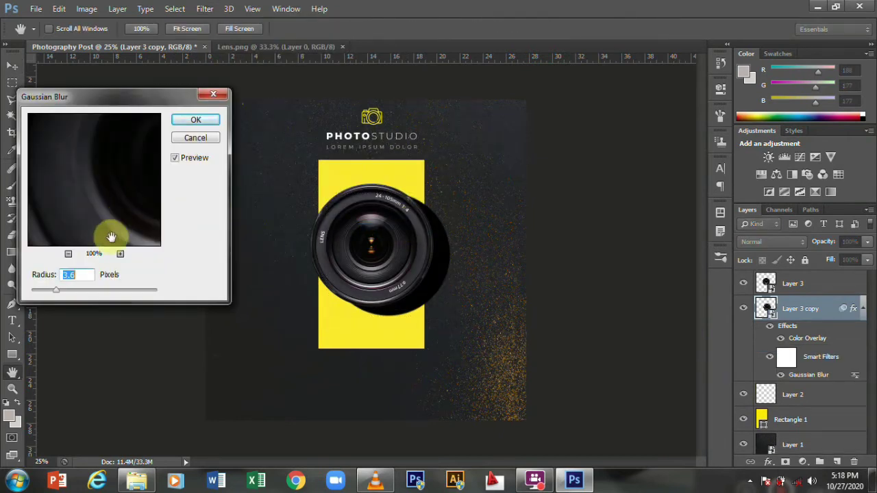
{"action": "left_click_drag", "start_coordinate": [62, 287], "coordinate": [81, 295]}
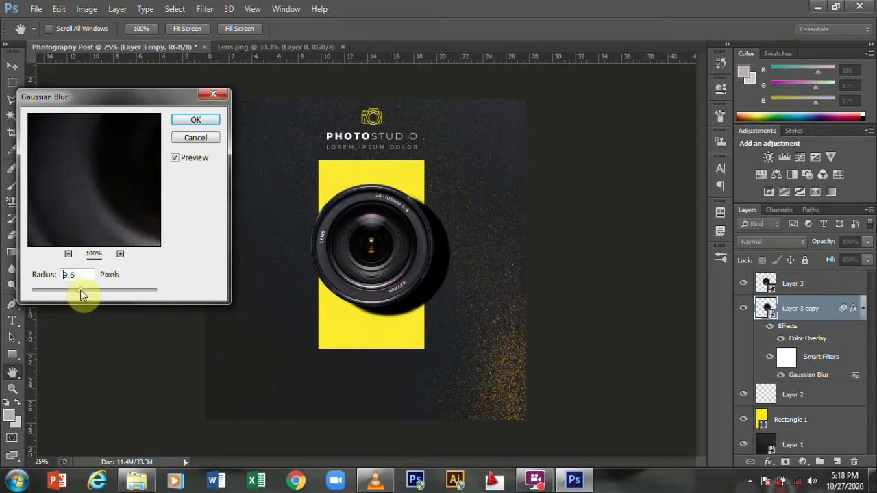
{"action": "left_click", "coordinate": [214, 94]}
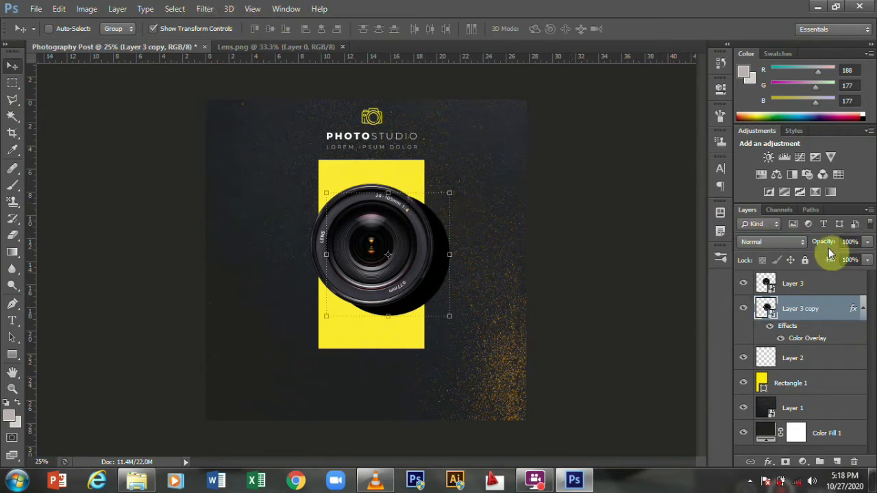
{"action": "left_click_drag", "start_coordinate": [822, 241], "coordinate": [798, 242]}
{"action": "left_click_drag", "start_coordinate": [838, 261], "coordinate": [826, 263]}
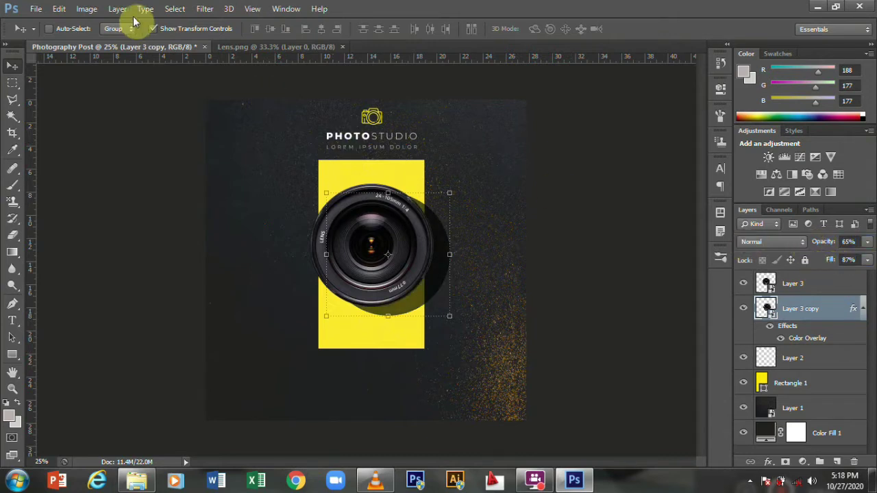
- Apply a 48.3-pixel Gaussian Blur to the lens shadow
{"action": "left_click", "coordinate": [205, 9]}
{"action": "mouse_move", "coordinate": [235, 147]}
{"action": "left_click", "coordinate": [404, 231]}
{"action": "left_click_drag", "start_coordinate": [56, 289], "coordinate": [72, 291]}
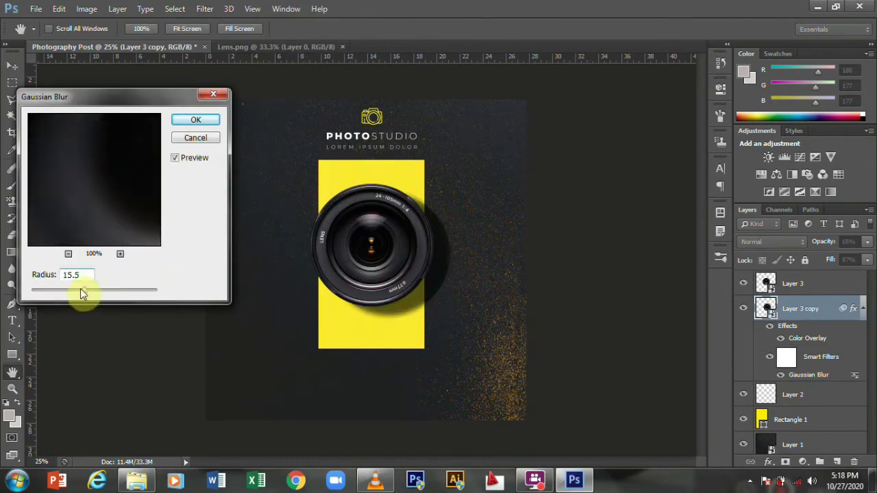
{"action": "left_click_drag", "start_coordinate": [112, 287], "coordinate": [97, 292]}
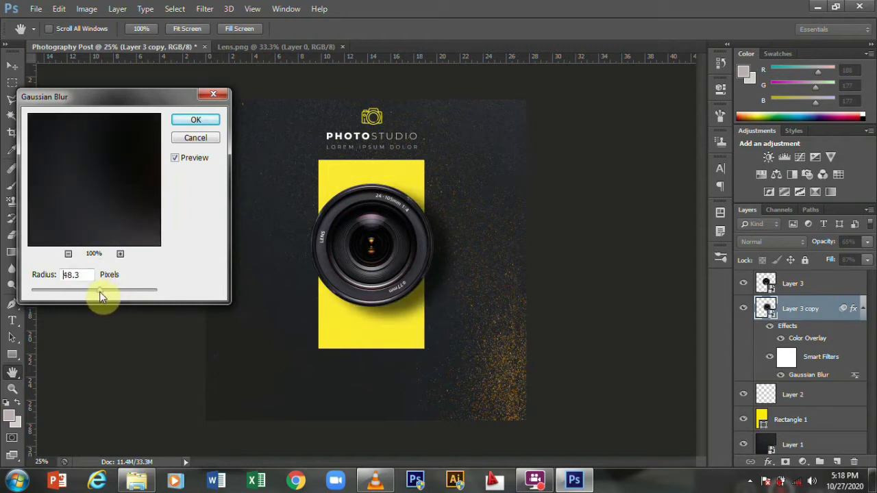
{"action": "left_click", "coordinate": [128, 167]}
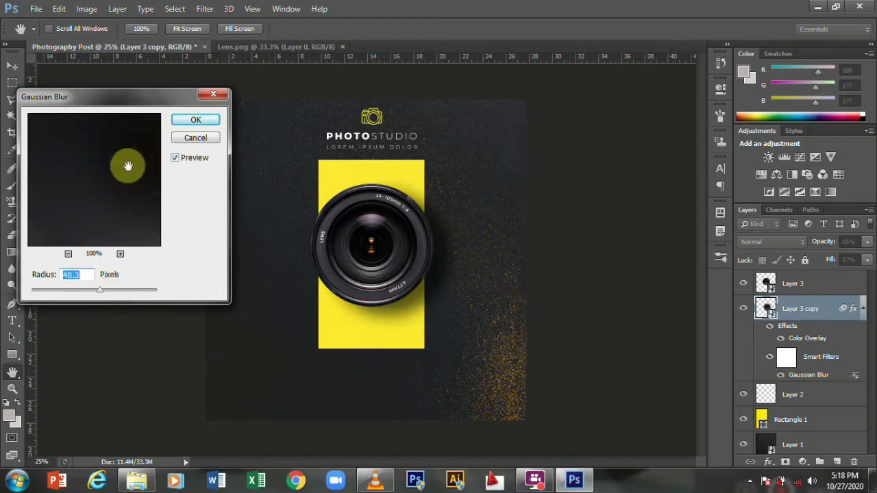
{"action": "left_click", "coordinate": [193, 121]}
{"action": "key", "text": "v"}
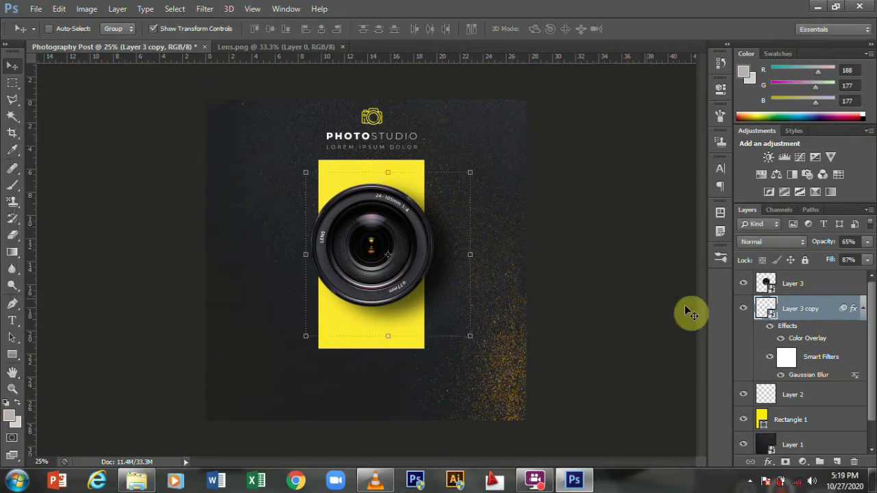
- Group the lens photo and its shadow layer into a group named 'Lense'
{"action": "left_click", "coordinate": [743, 309]}
{"action": "left_click", "coordinate": [744, 311]}
{"action": "left_click", "coordinate": [803, 285], "text": "shift"}
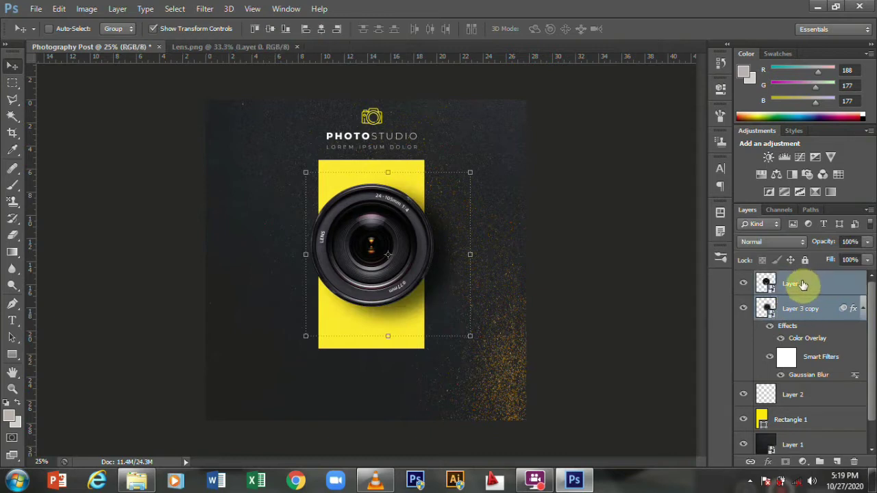
{"action": "key", "text": "ctrl+g"}
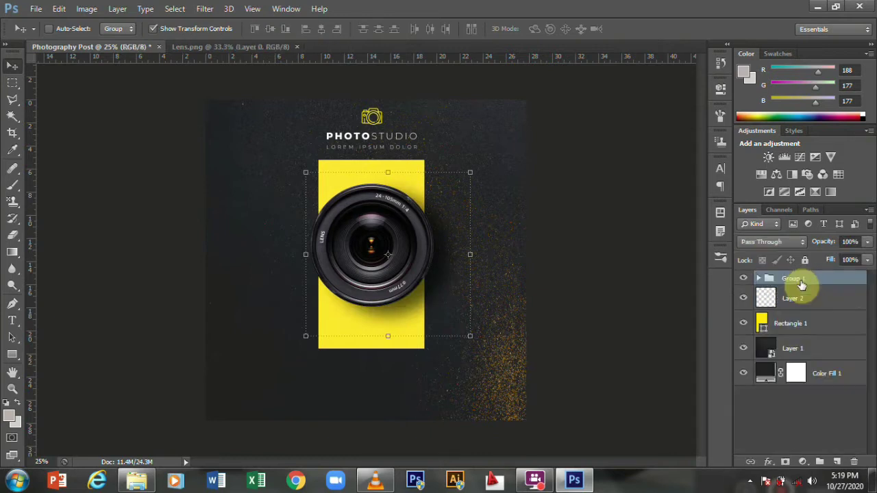
{"action": "key", "text": "F1"}
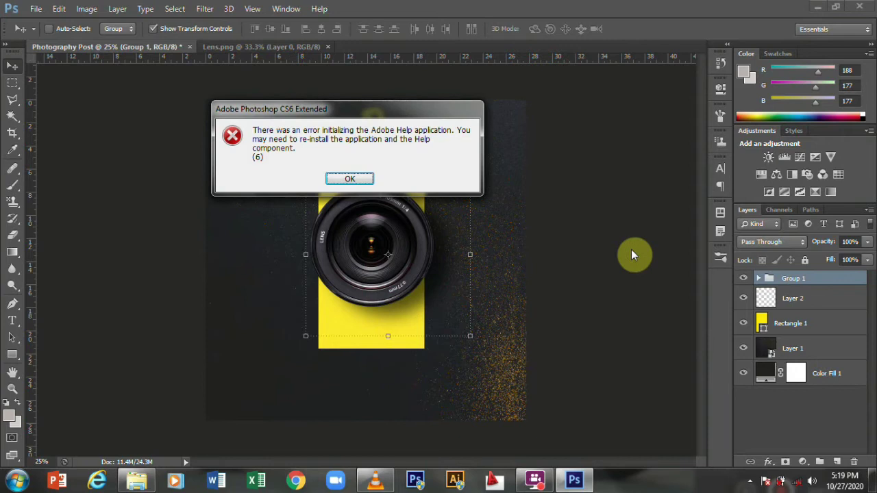
{"action": "key", "text": "Return"}
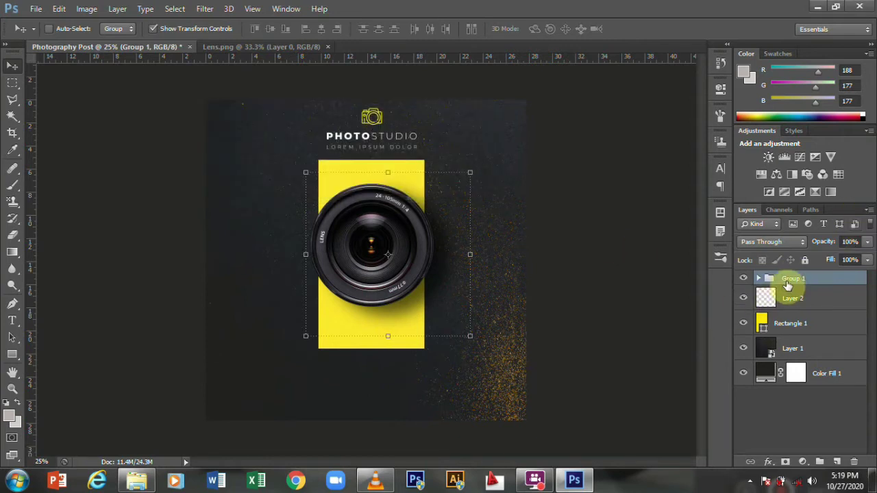
{"action": "double_click", "coordinate": [793, 278]}
{"action": "type", "text": "Lense"}
{"action": "key", "text": "Return"}
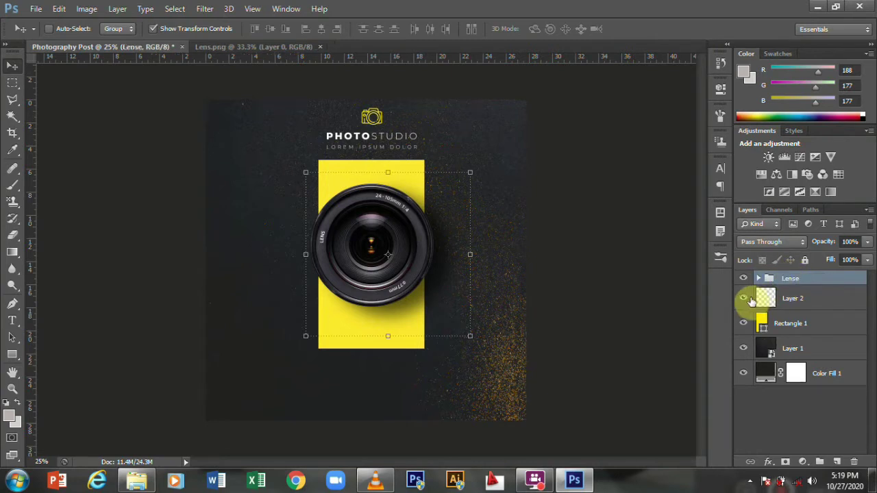
- Rename Layer 2 to 'Logo' and close the Lens.png document
{"action": "left_click", "coordinate": [745, 298]}
{"action": "left_click", "coordinate": [745, 298]}
{"action": "left_click", "coordinate": [798, 302]}
{"action": "double_click", "coordinate": [798, 300]}
{"action": "type", "text": "Logo"}
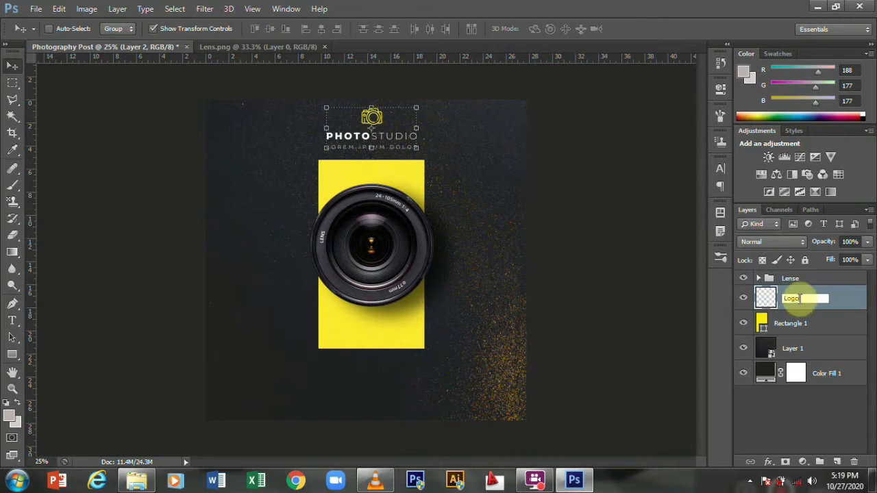
{"action": "key", "text": "Return"}
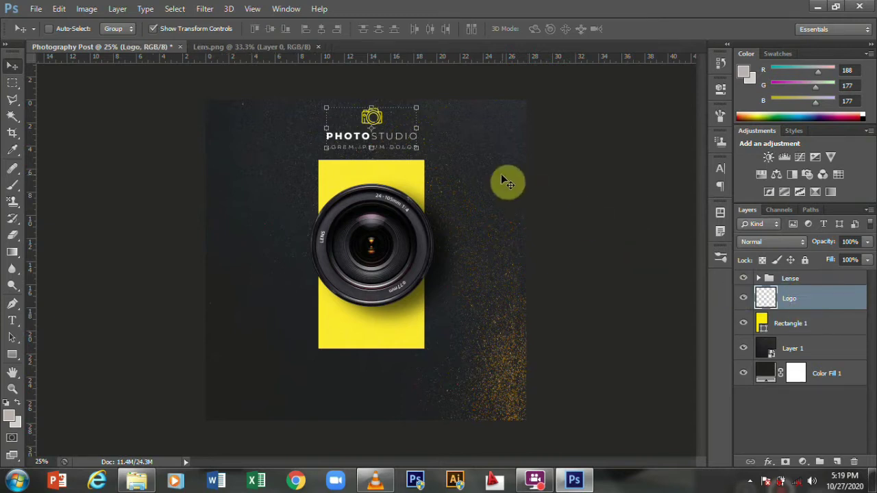
{"action": "left_click", "coordinate": [318, 47]}
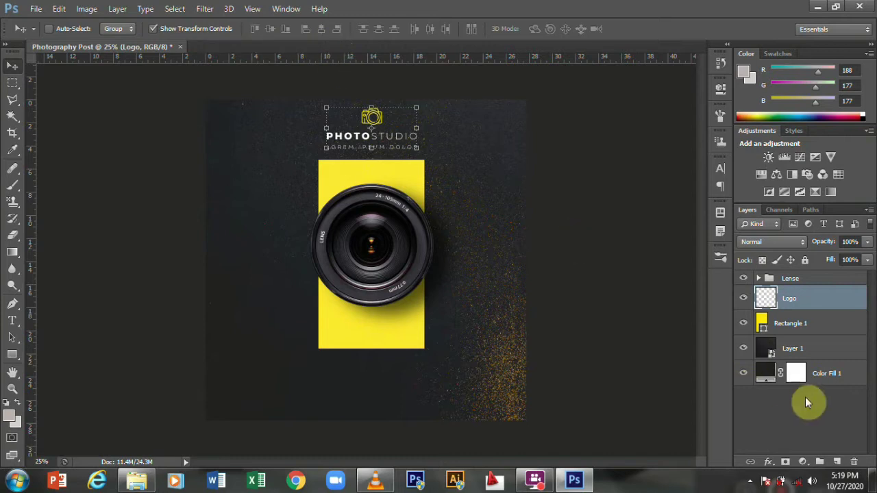
{"action": "left_click", "coordinate": [819, 379]}
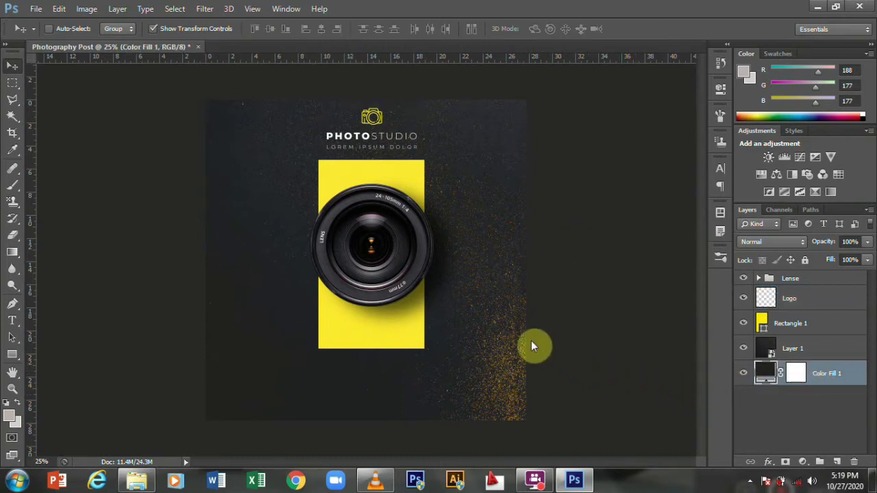
- Open Lens Cover.png and copy the lens cap image into the poster
{"action": "key", "text": "ctrl+o"}
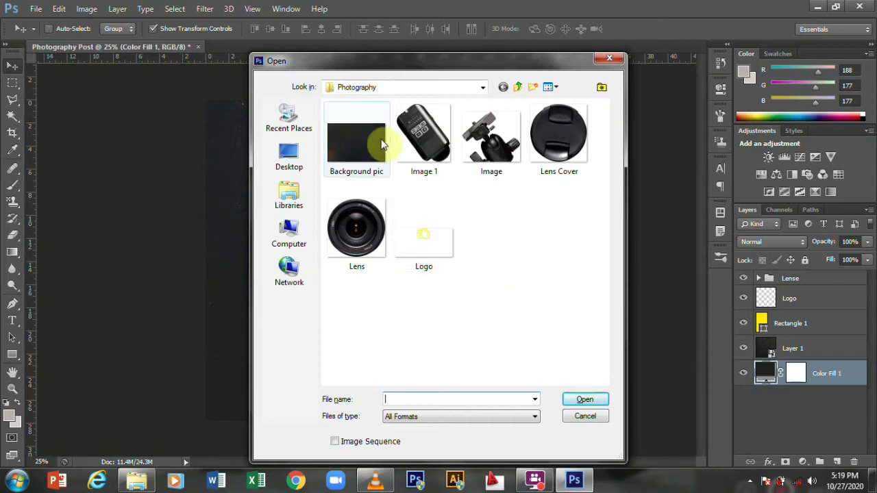
{"action": "double_click", "coordinate": [549, 150]}
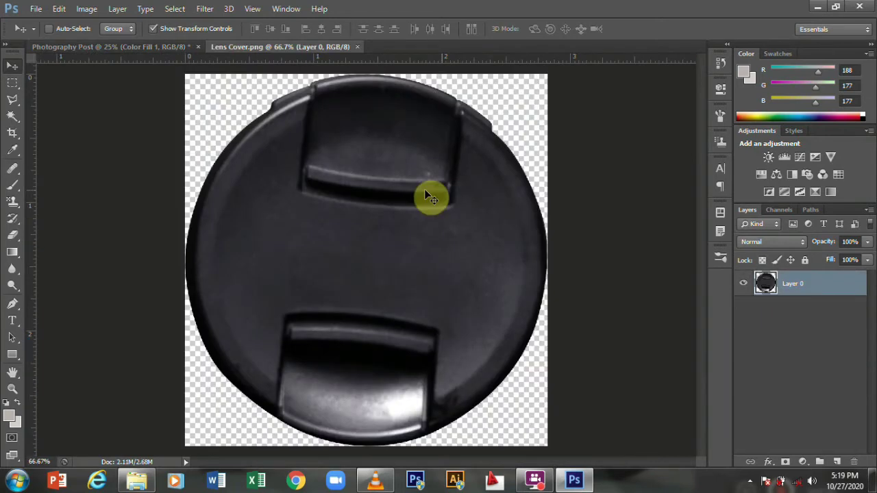
{"action": "mouse_move", "coordinate": [303, 185]}
{"action": "left_mouse_down"}
{"action": "mouse_move", "coordinate": [179, 77]}
{"action": "mouse_move", "coordinate": [371, 359]}
{"action": "left_mouse_up"}
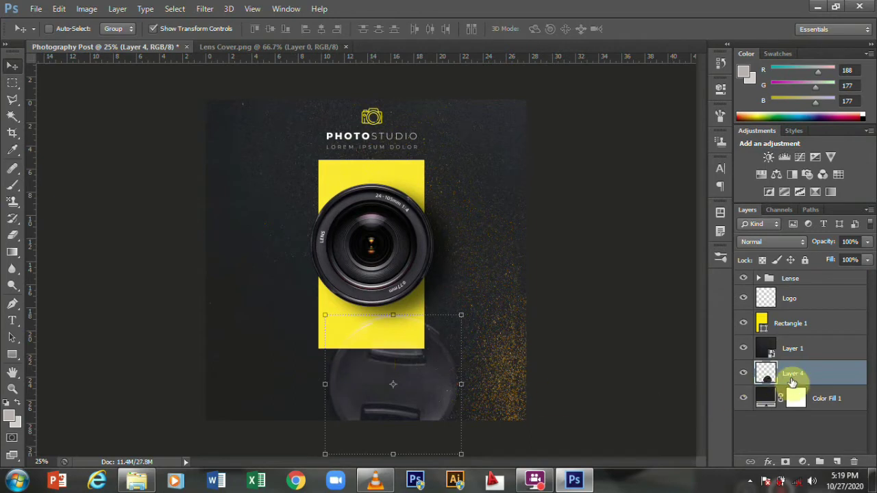
- Move the lens cap layer (Layer 4) to the top and convert it to a smart object
{"action": "left_click_drag", "start_coordinate": [793, 373], "coordinate": [800, 277]}
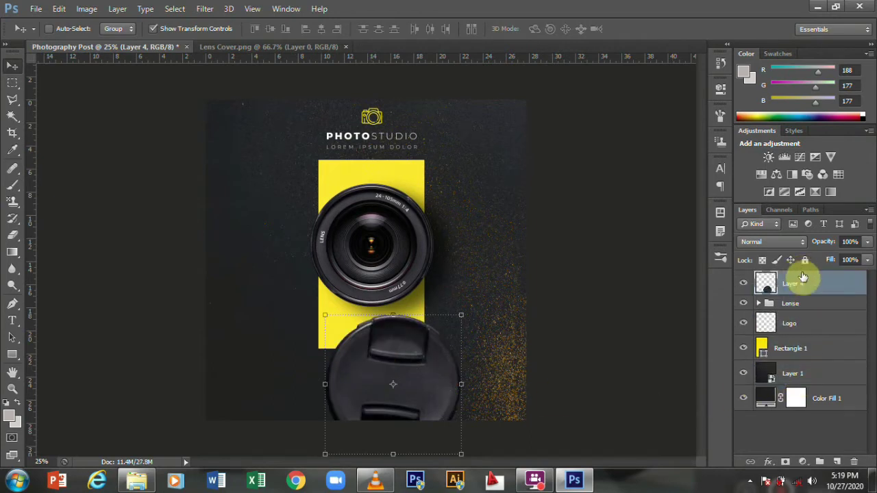
{"action": "right_click", "coordinate": [791, 286]}
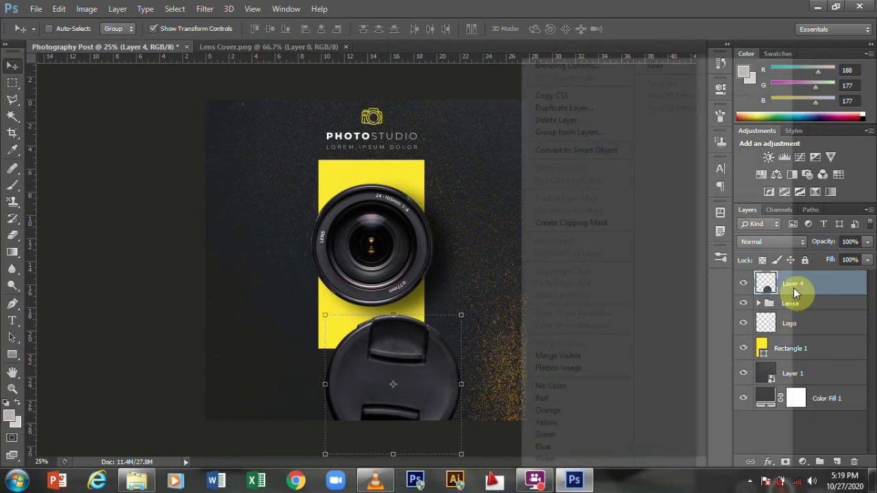
{"action": "left_click", "coordinate": [560, 149]}
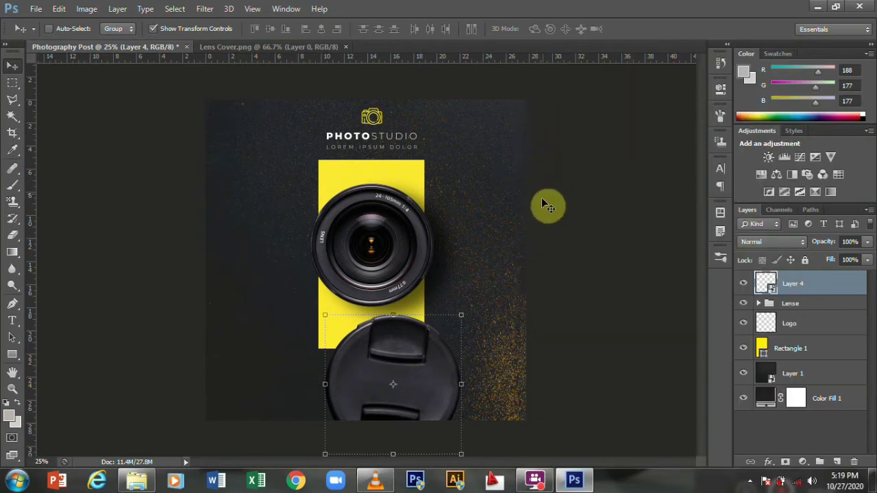
- Scale down and tilt the lens cap, tucking it into the top-right corner partly off the edge
{"action": "left_click_drag", "start_coordinate": [414, 337], "coordinate": [501, 143]}
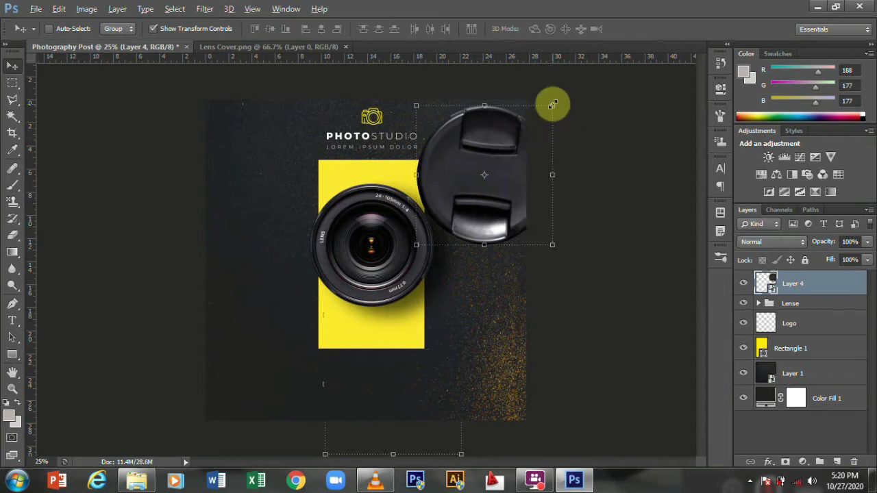
{"action": "left_click_drag", "start_coordinate": [552, 106], "coordinate": [538, 134]}
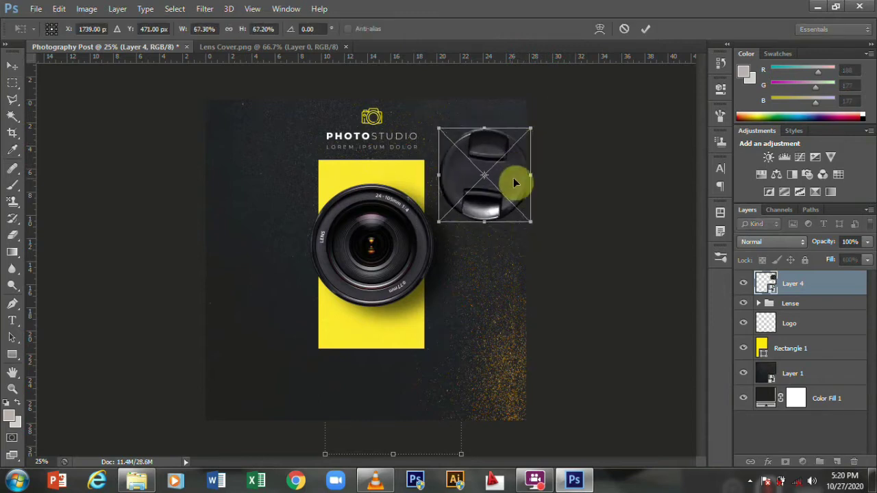
{"action": "mouse_move", "coordinate": [538, 134]}
{"action": "left_mouse_down"}
{"action": "mouse_move", "coordinate": [542, 206]}
{"action": "mouse_move", "coordinate": [567, 184]}
{"action": "left_mouse_up"}
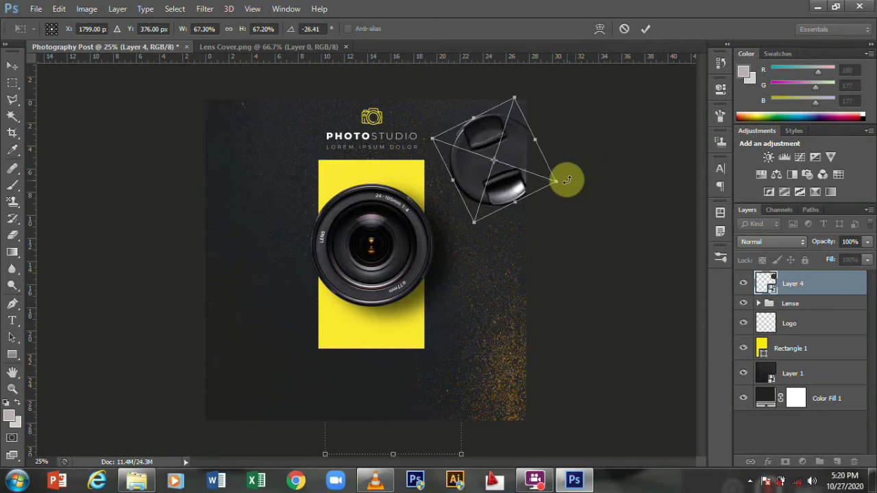
{"action": "left_click_drag", "start_coordinate": [525, 159], "coordinate": [562, 182]}
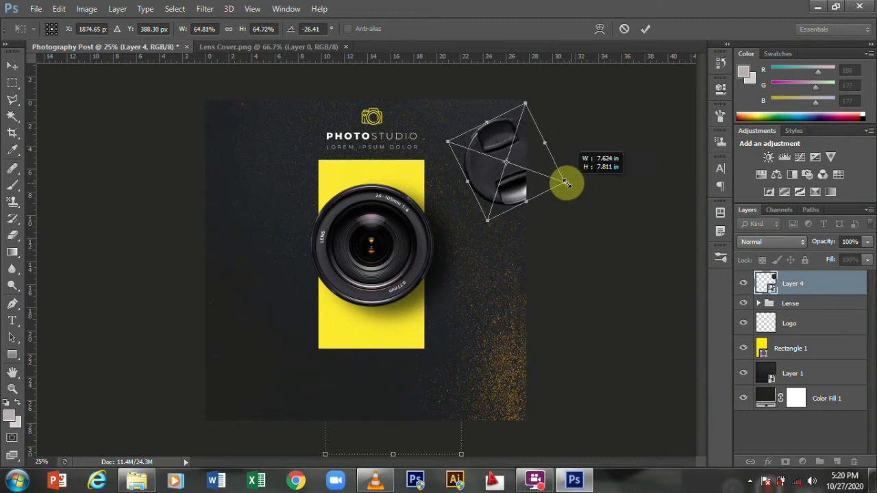
{"action": "left_click", "coordinate": [647, 28]}
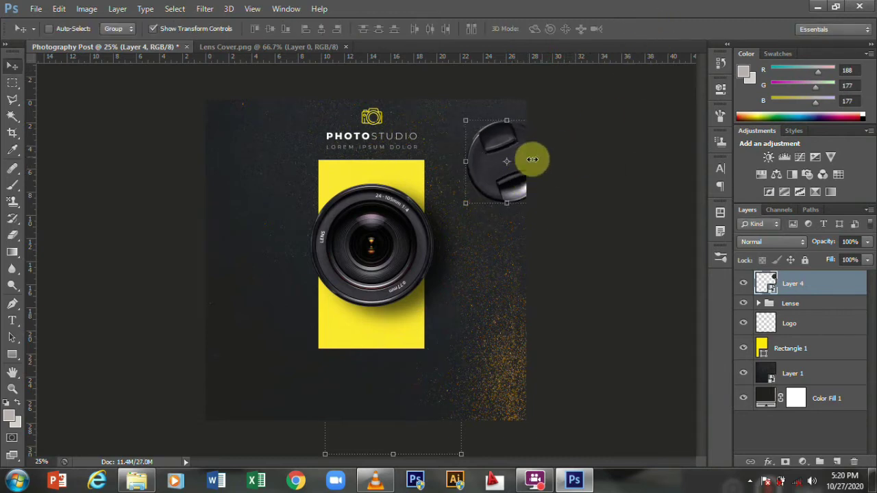
{"action": "key", "text": "ctrl+t"}
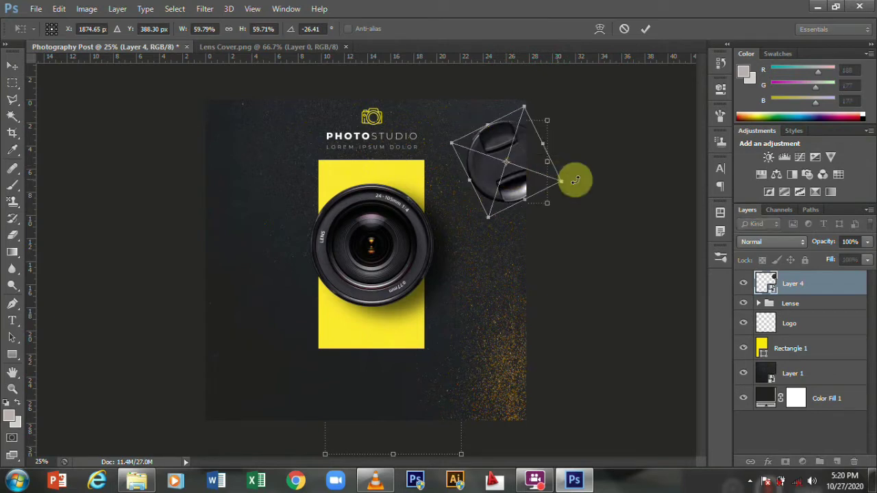
{"action": "key", "text": "Return"}
{"action": "mouse_move", "coordinate": [533, 188]}
{"action": "left_mouse_down"}
{"action": "mouse_move", "coordinate": [509, 191]}
{"action": "mouse_move", "coordinate": [508, 181]}
{"action": "left_mouse_up"}
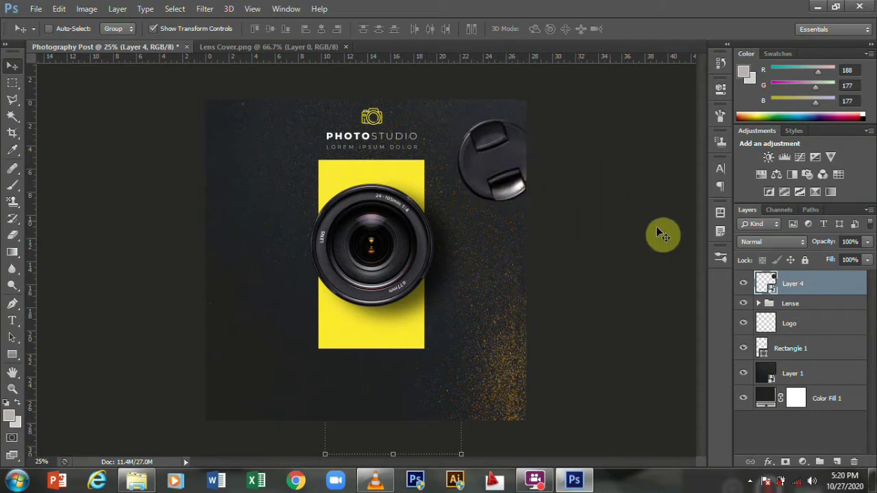
- Duplicate the lens cap layer and give the copy a black Color Overlay
{"action": "key", "text": "ctrl+j"}
{"action": "right_click", "coordinate": [803, 289]}
{"action": "left_click", "coordinate": [576, 59]}
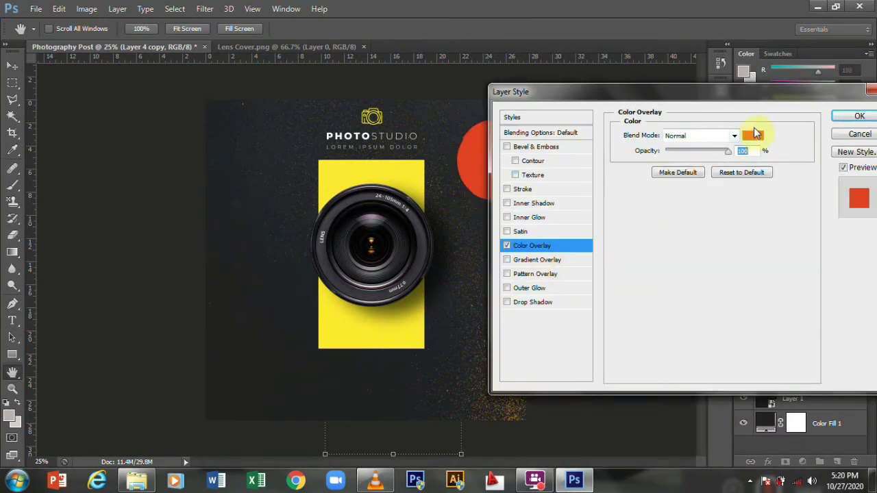
{"action": "left_click", "coordinate": [754, 135]}
{"action": "left_click", "coordinate": [491, 315]}
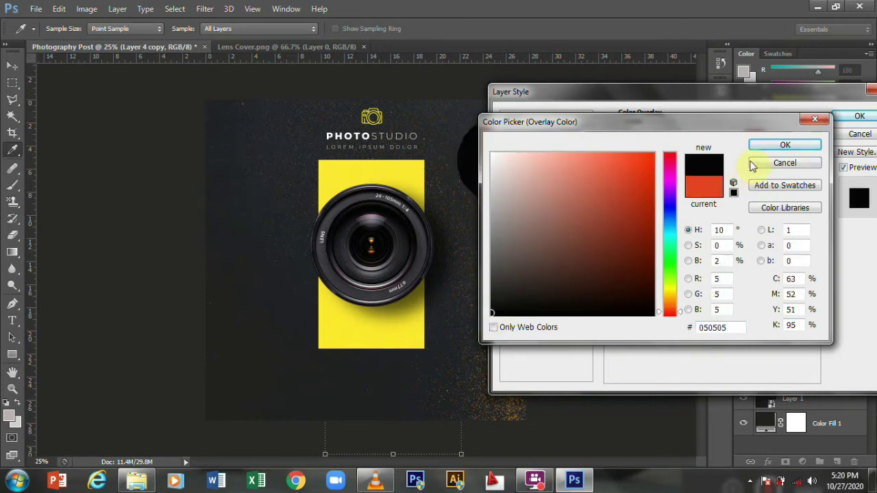
{"action": "left_click", "coordinate": [781, 144]}
{"action": "left_click", "coordinate": [850, 116]}
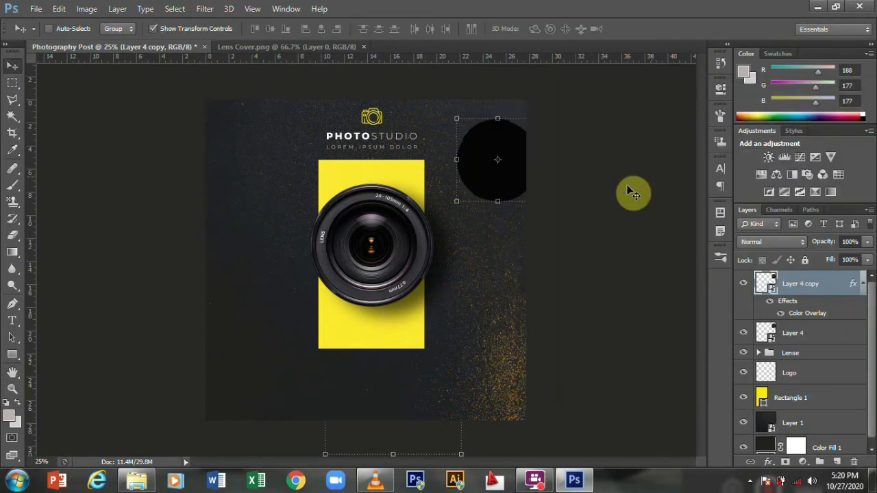
- Place the black copy beneath the lens cap at 77% opacity, offset down-right
{"action": "left_click_drag", "start_coordinate": [807, 290], "coordinate": [808, 337]}
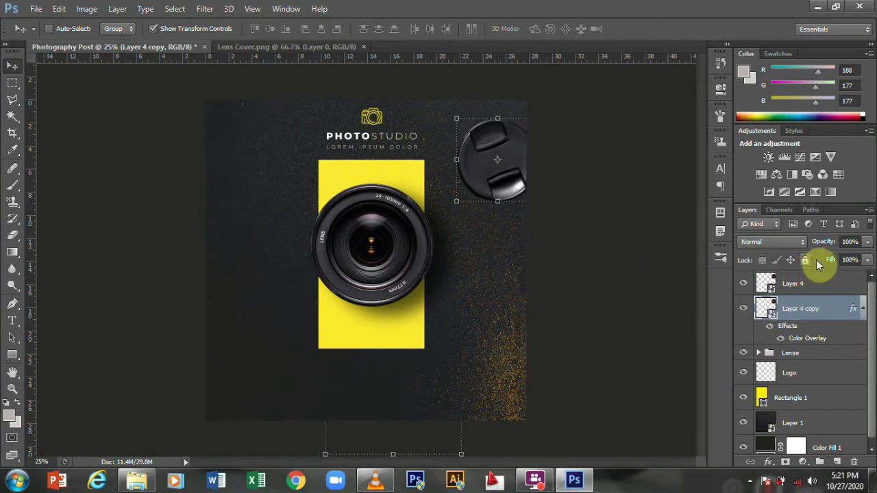
{"action": "left_click_drag", "start_coordinate": [824, 248], "coordinate": [806, 249]}
{"action": "left_click_drag", "start_coordinate": [514, 193], "coordinate": [524, 202]}
- Soften Layer 4 copy with a Gaussian Blur of about 30.5 pixels radius
{"action": "left_click", "coordinate": [204, 9]}
{"action": "mouse_move", "coordinate": [211, 138]}
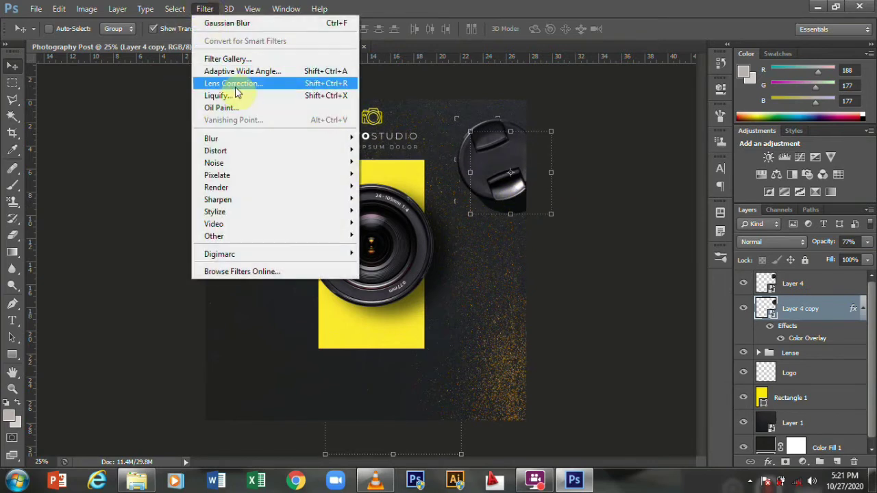
{"action": "left_click", "coordinate": [399, 231]}
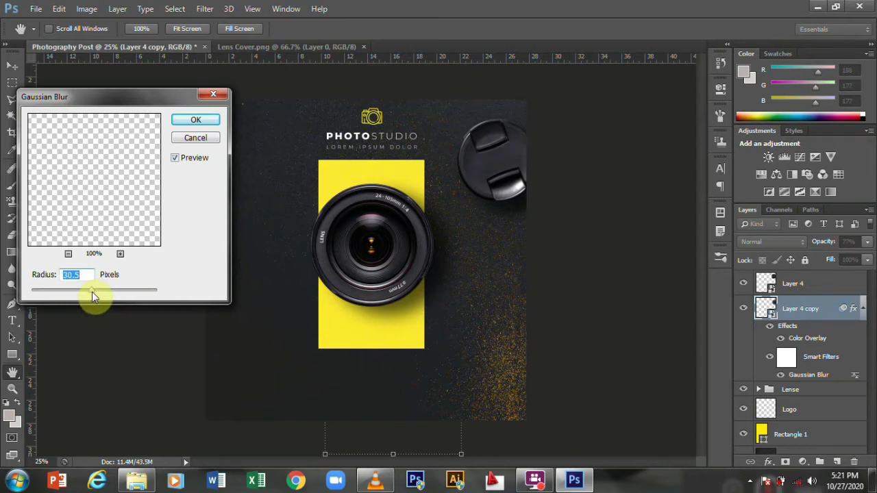
{"action": "left_click_drag", "start_coordinate": [89, 289], "coordinate": [88, 290]}
{"action": "left_click", "coordinate": [186, 123]}
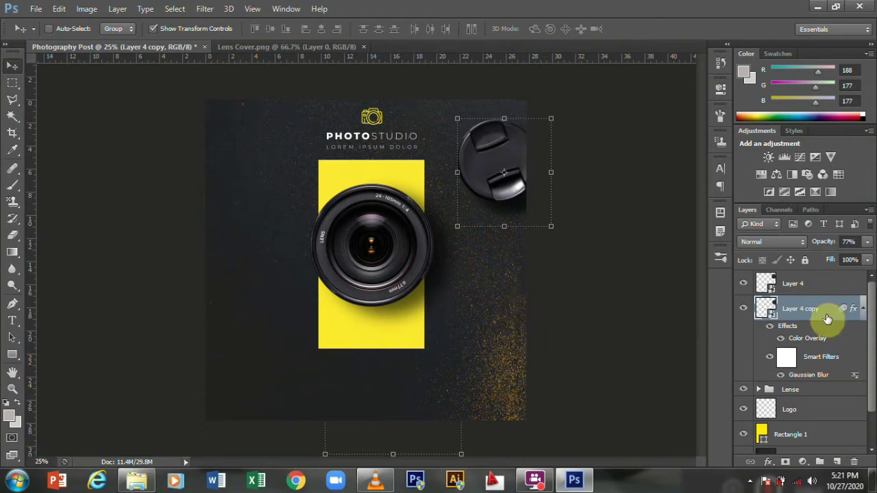
- Group Layer 4 and Layer 4 copy and name the group 'Lense cover'
{"action": "key", "text": "shift+alt+bracketright"}
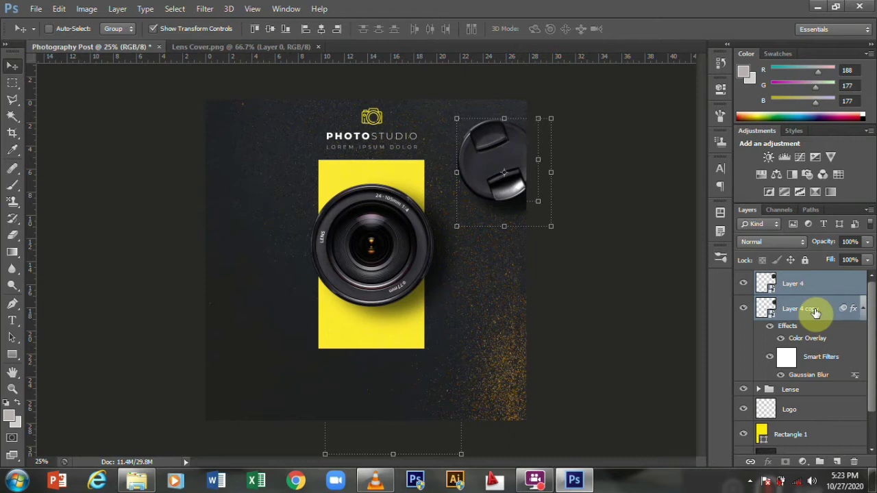
{"action": "key", "text": "ctrl+g"}
{"action": "double_click", "coordinate": [795, 279]}
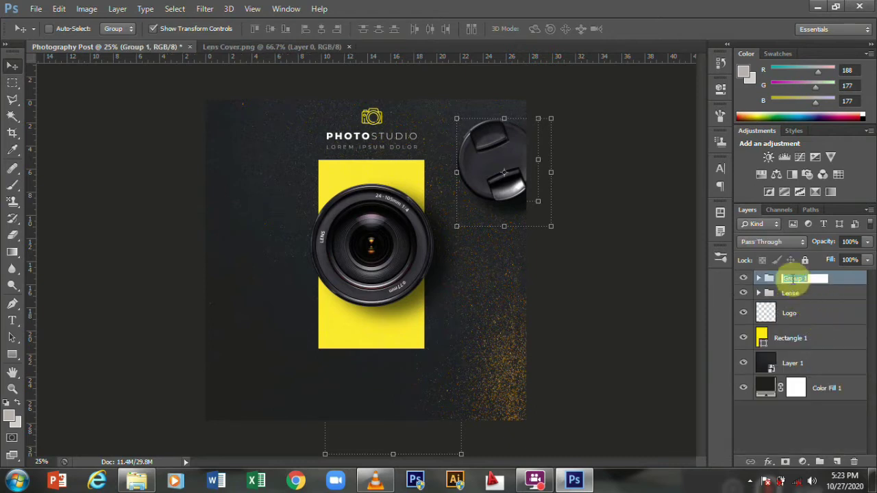
{"action": "type", "text": "Le"}
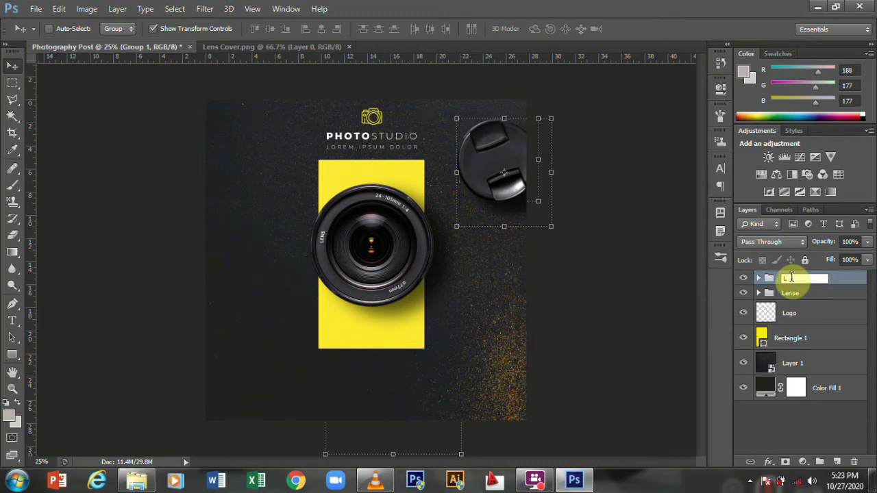
{"action": "type", "text": "ense co"}
{"action": "type", "text": "ver"}
{"action": "key", "text": "Return"}
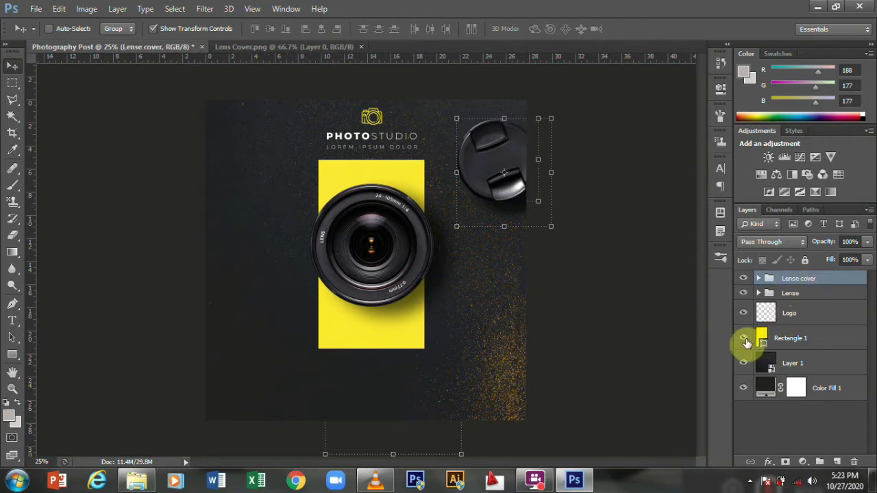
{"action": "left_click", "coordinate": [822, 392]}
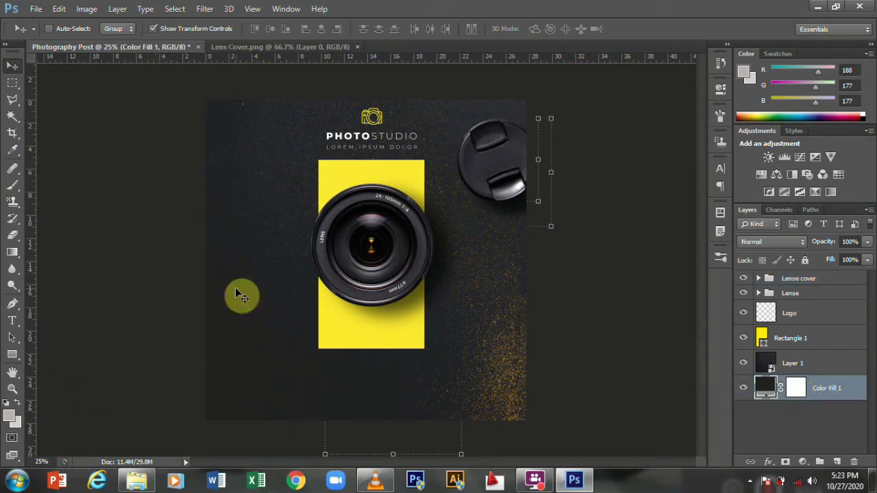
- Open Image.png and copy the tripod-head photo into the poster document
{"action": "key", "text": "ctrl+o"}
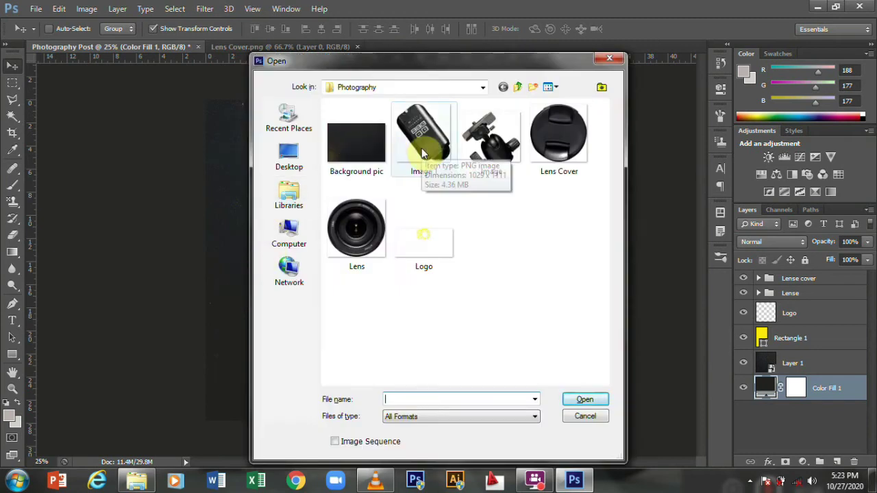
{"action": "left_click", "coordinate": [495, 137]}
{"action": "double_click", "coordinate": [494, 137]}
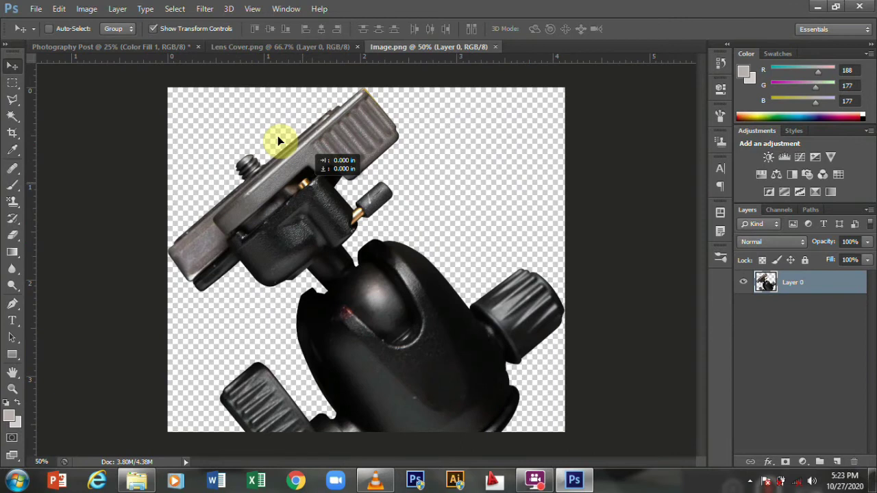
{"action": "left_click_drag", "start_coordinate": [278, 136], "coordinate": [198, 79]}
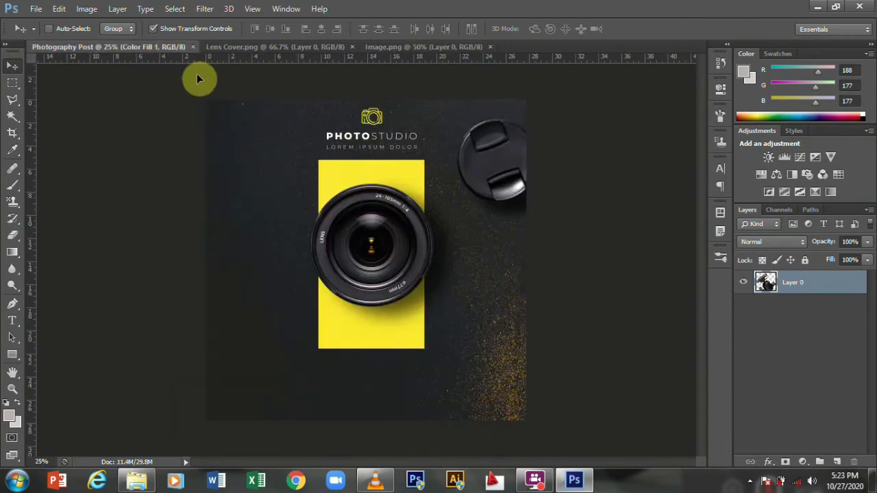
- Close Image.png and Lens Cover.png, and move Layer 5 to the top of the stack
{"action": "left_click", "coordinate": [490, 47]}
{"action": "left_click", "coordinate": [344, 46]}
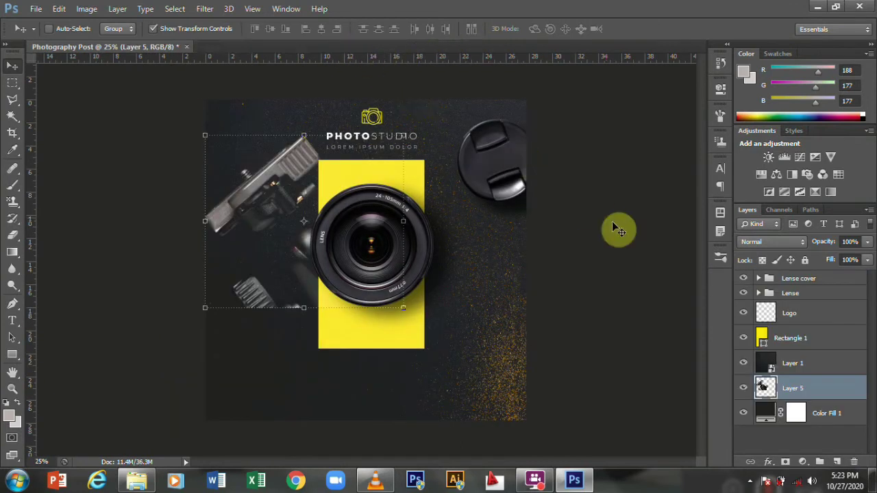
{"action": "mouse_move", "coordinate": [805, 390]}
{"action": "left_mouse_down"}
{"action": "mouse_move", "coordinate": [816, 379]}
{"action": "mouse_move", "coordinate": [809, 272]}
{"action": "mouse_move", "coordinate": [809, 282]}
{"action": "left_mouse_up"}
{"action": "left_click_drag", "start_coordinate": [345, 273], "coordinate": [328, 249]}
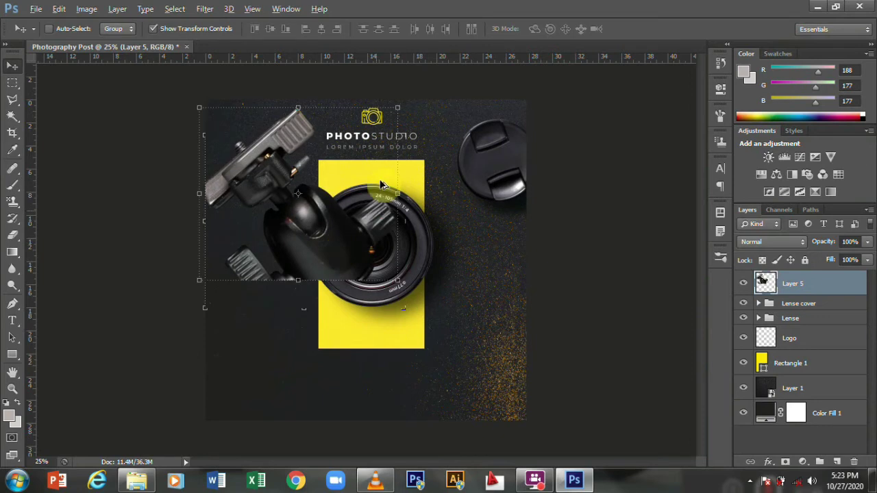
- Rotate the tripod photo to about 89° and move it toward the upper left
{"action": "left_click", "coordinate": [427, 151]}
{"action": "left_click_drag", "start_coordinate": [430, 159], "coordinate": [419, 146]}
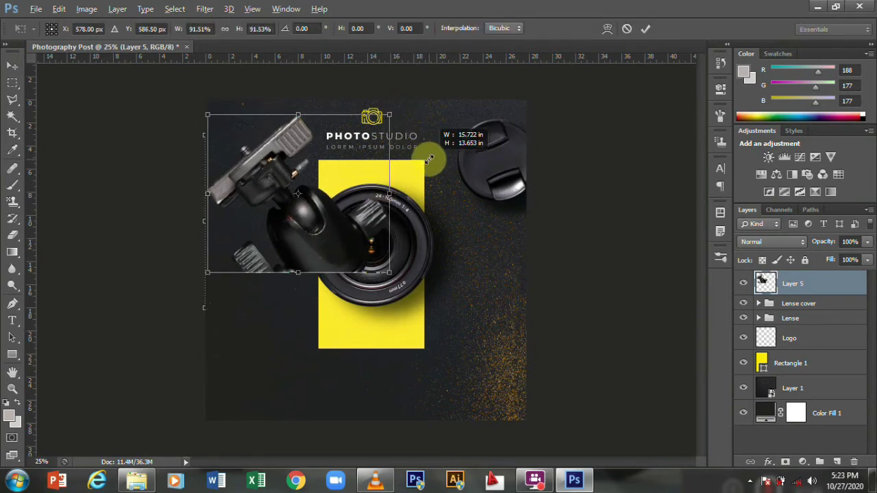
{"action": "mouse_move", "coordinate": [401, 102]}
{"action": "left_mouse_down"}
{"action": "mouse_move", "coordinate": [421, 80]}
{"action": "mouse_move", "coordinate": [446, 278]}
{"action": "mouse_move", "coordinate": [370, 348]}
{"action": "left_mouse_up"}
{"action": "left_click_drag", "start_coordinate": [251, 206], "coordinate": [242, 211]}
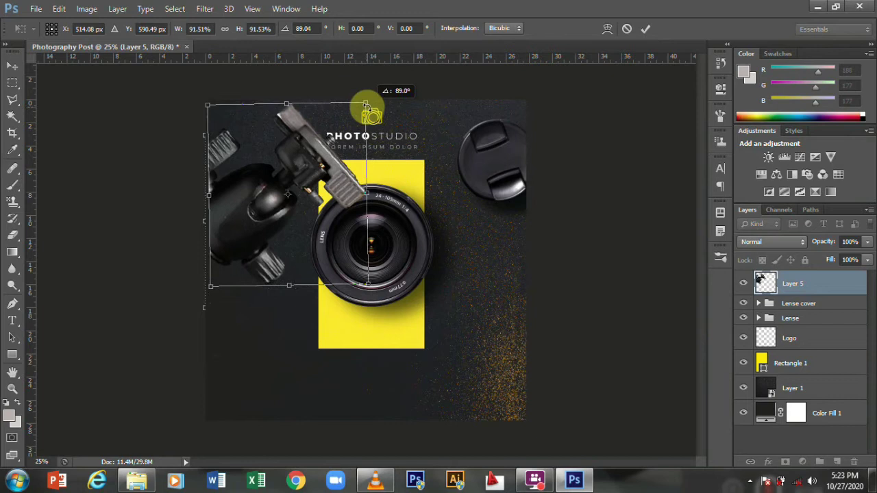
{"action": "left_click_drag", "start_coordinate": [373, 108], "coordinate": [364, 102]}
{"action": "left_click_drag", "start_coordinate": [257, 217], "coordinate": [252, 221]}
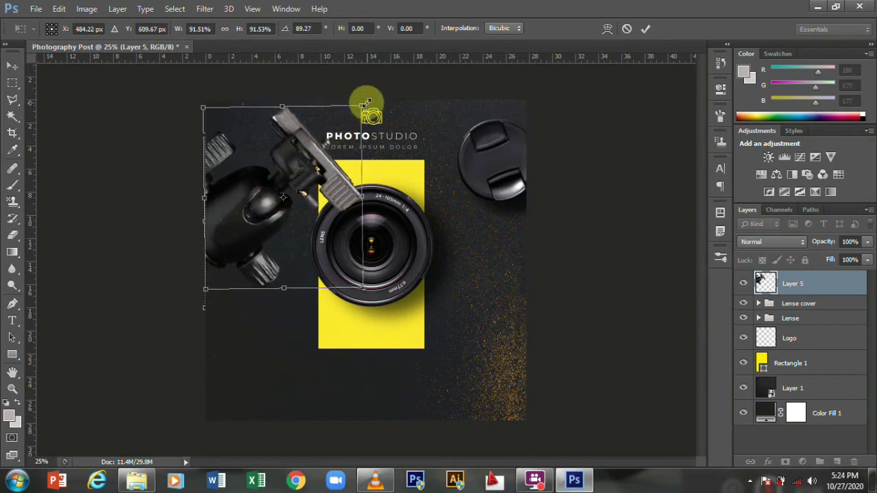
{"action": "left_click_drag", "start_coordinate": [370, 101], "coordinate": [368, 103]}
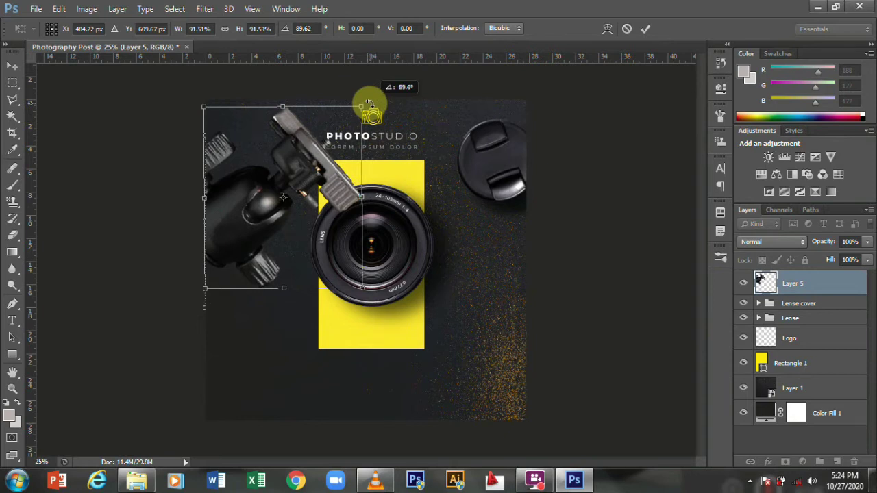
{"action": "left_click_drag", "start_coordinate": [310, 189], "coordinate": [311, 190]}
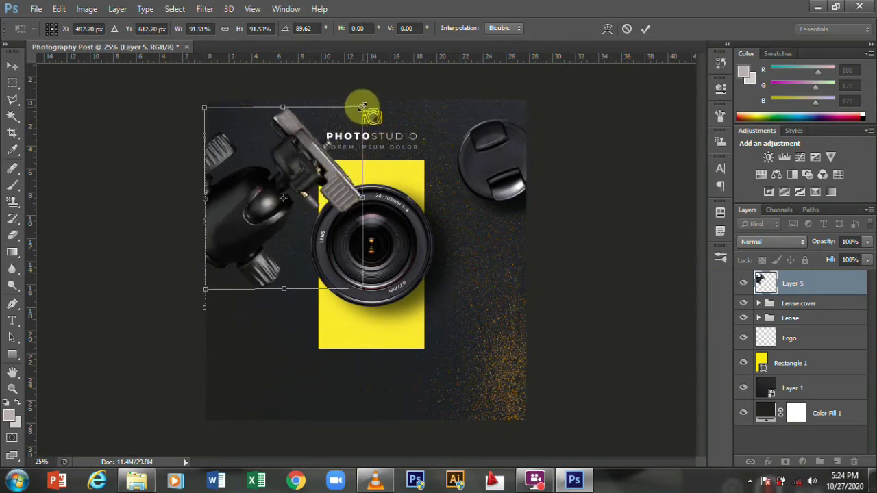
- Shrink the tripod photo to about 37% and fit it into the top-left corner
{"action": "mouse_move", "coordinate": [362, 106]}
{"action": "left_mouse_down"}
{"action": "mouse_move", "coordinate": [297, 196]}
{"action": "mouse_move", "coordinate": [266, 175]}
{"action": "left_mouse_up"}
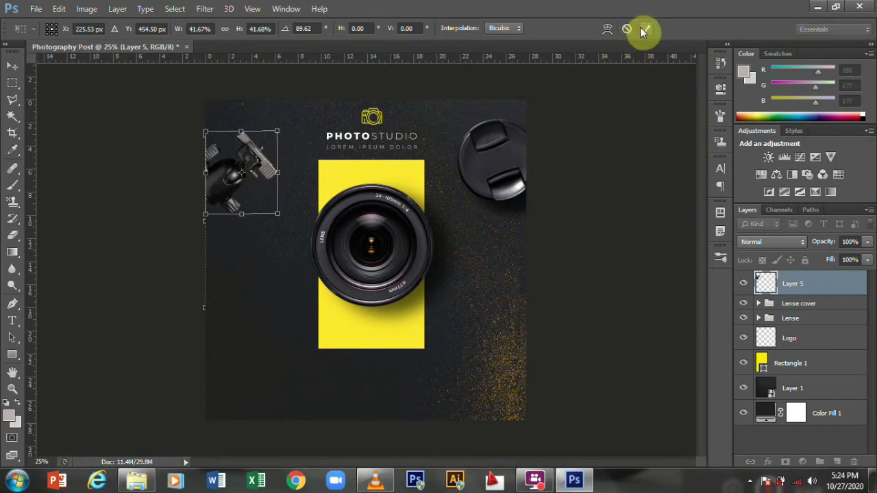
{"action": "left_click_drag", "start_coordinate": [277, 131], "coordinate": [272, 133]}
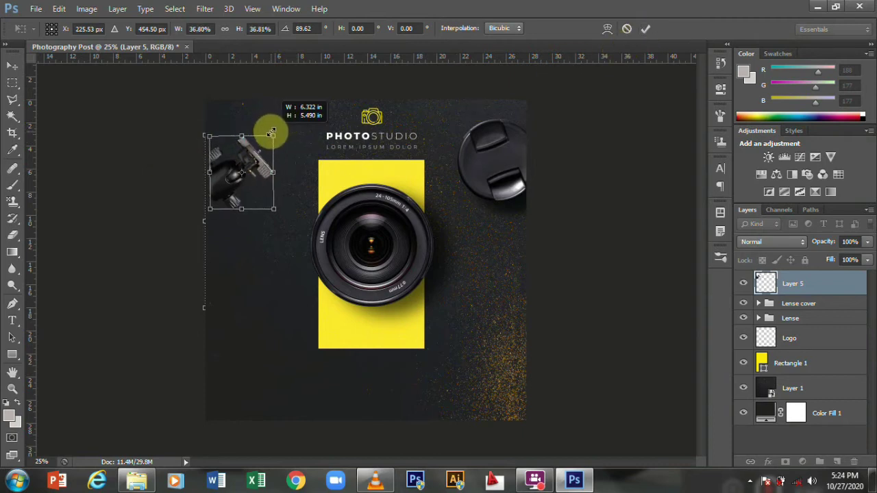
{"action": "left_click_drag", "start_coordinate": [257, 165], "coordinate": [253, 165]}
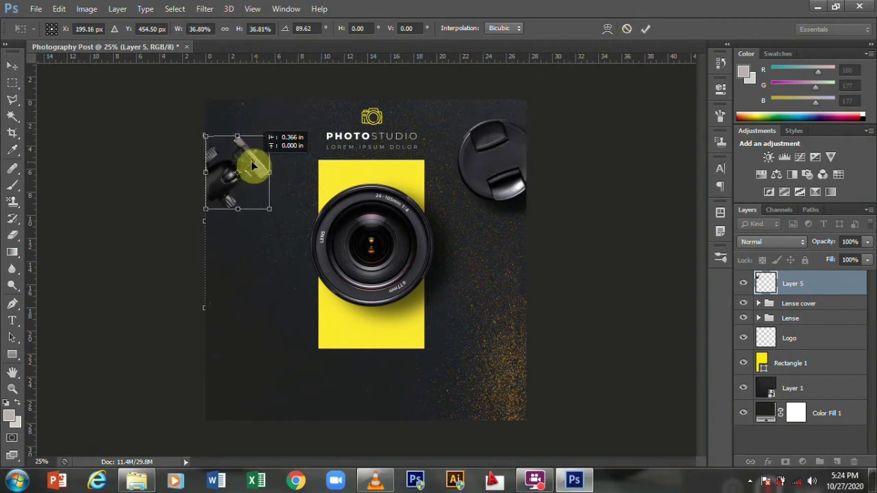
{"action": "left_click", "coordinate": [646, 28]}
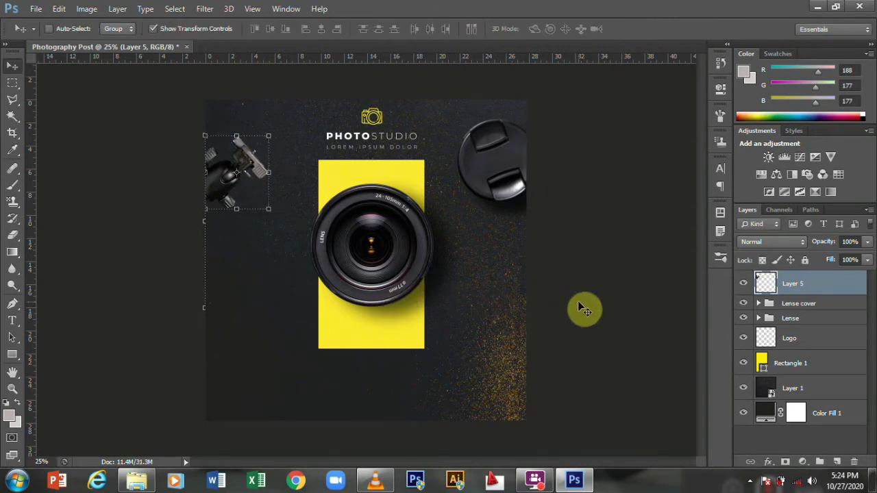
{"action": "left_click", "coordinate": [830, 362]}
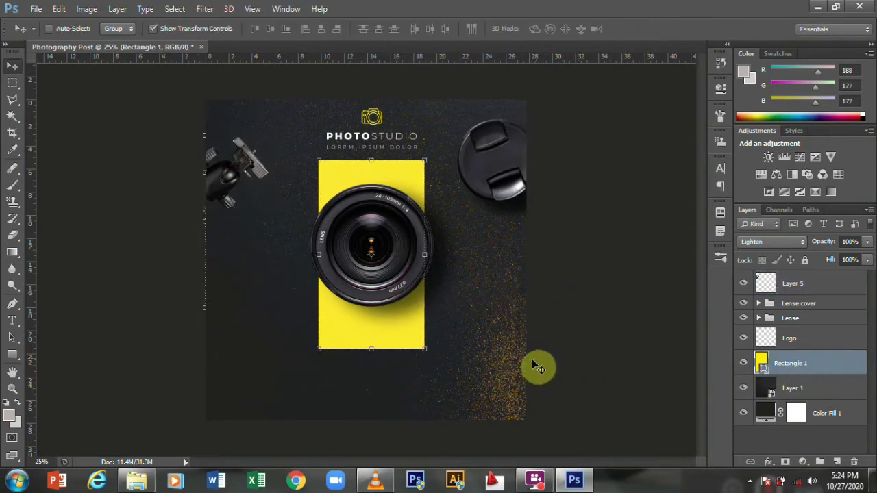
- Duplicate the tripod's Layer 5 and move the copy below the original
{"action": "left_click", "coordinate": [834, 414]}
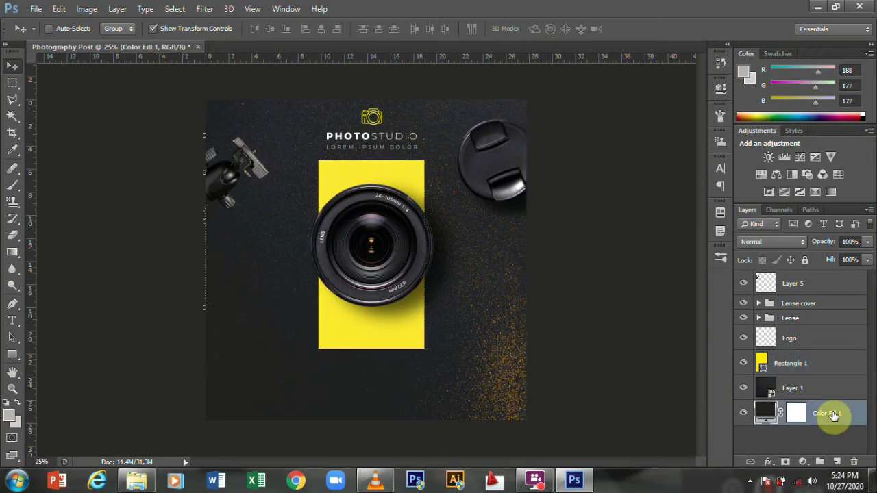
{"action": "left_click", "coordinate": [822, 287]}
{"action": "right_click", "coordinate": [815, 287]}
{"action": "left_click", "coordinate": [822, 292]}
{"action": "key", "text": "ctrl+j"}
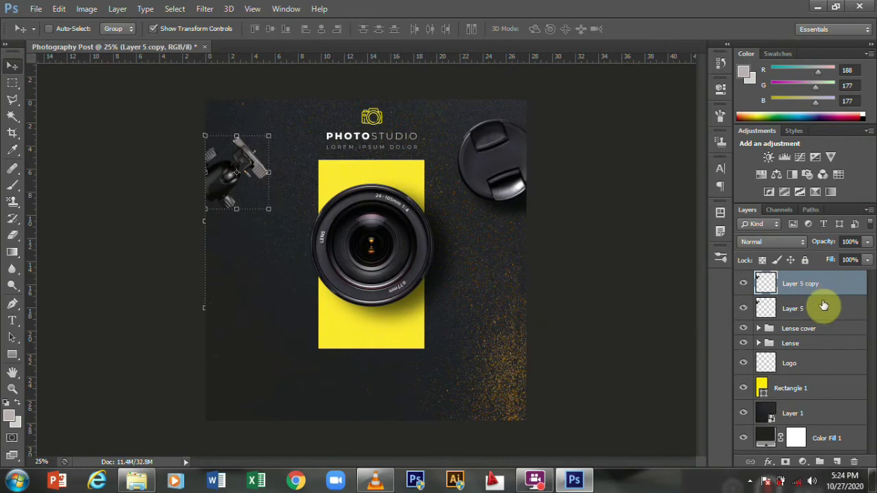
{"action": "left_click_drag", "start_coordinate": [819, 288], "coordinate": [823, 314]}
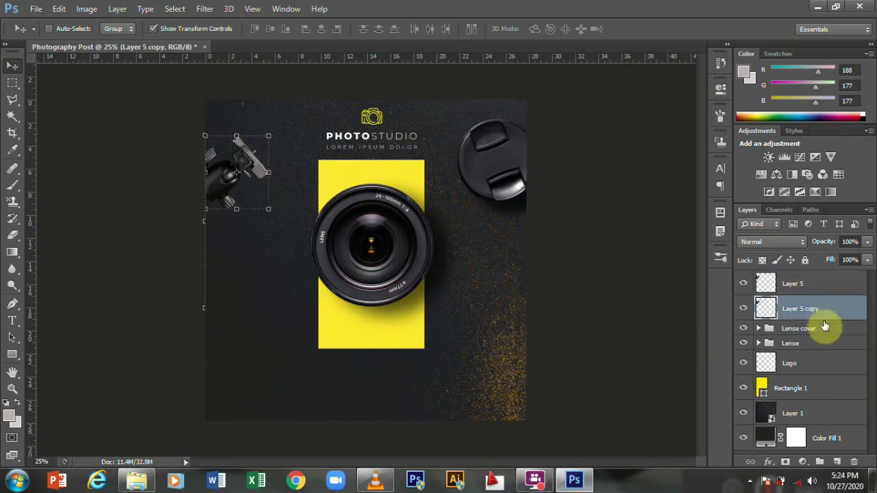
- Give Layer 5 copy a black (000000) Color Overlay
{"action": "right_click", "coordinate": [822, 309]}
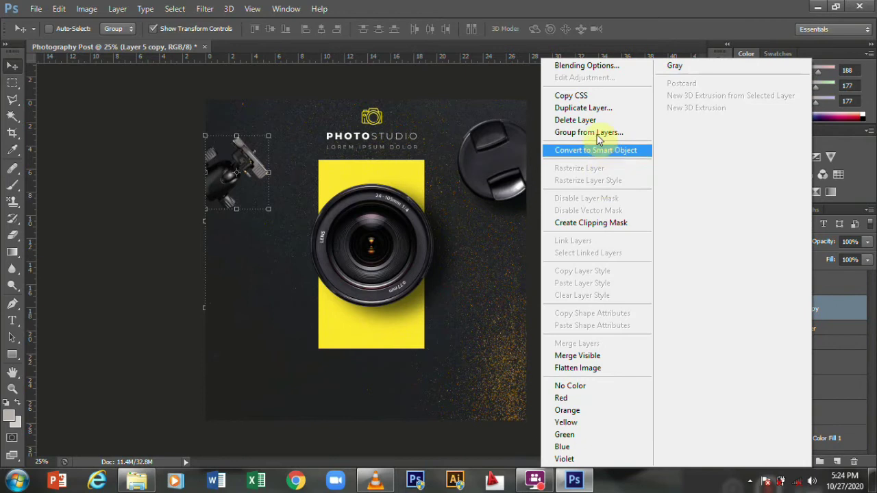
{"action": "key", "text": "Escape"}
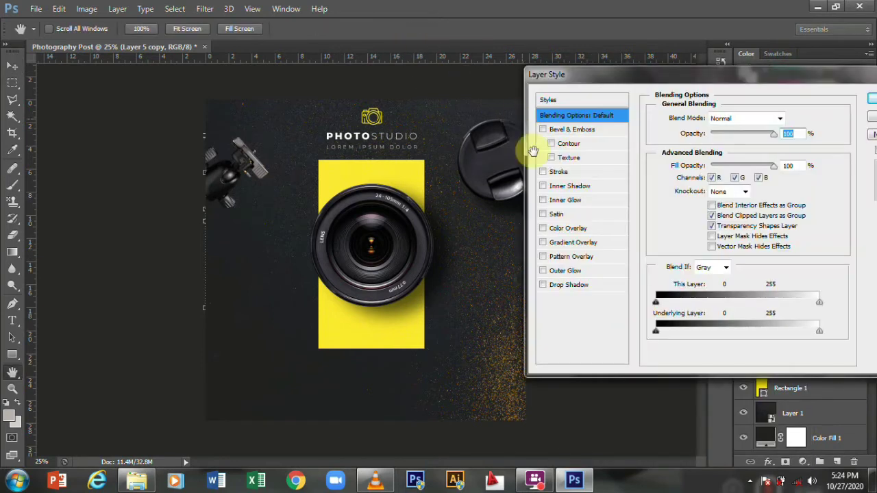
{"action": "left_click", "coordinate": [584, 229]}
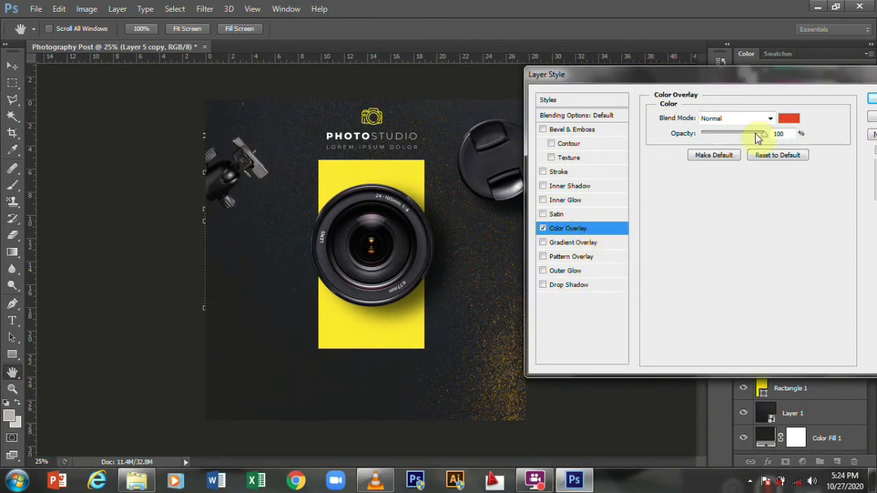
{"action": "left_click", "coordinate": [783, 119]}
{"action": "left_click_drag", "start_coordinate": [521, 245], "coordinate": [486, 320]}
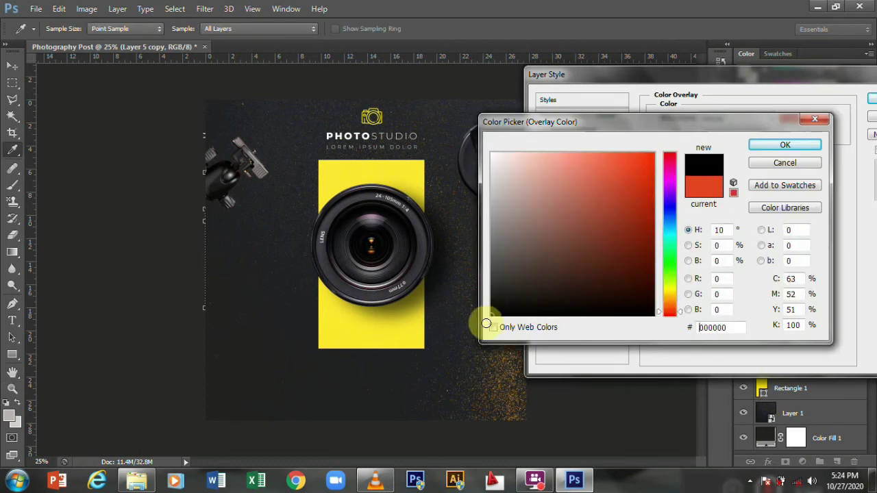
{"action": "left_click", "coordinate": [778, 150]}
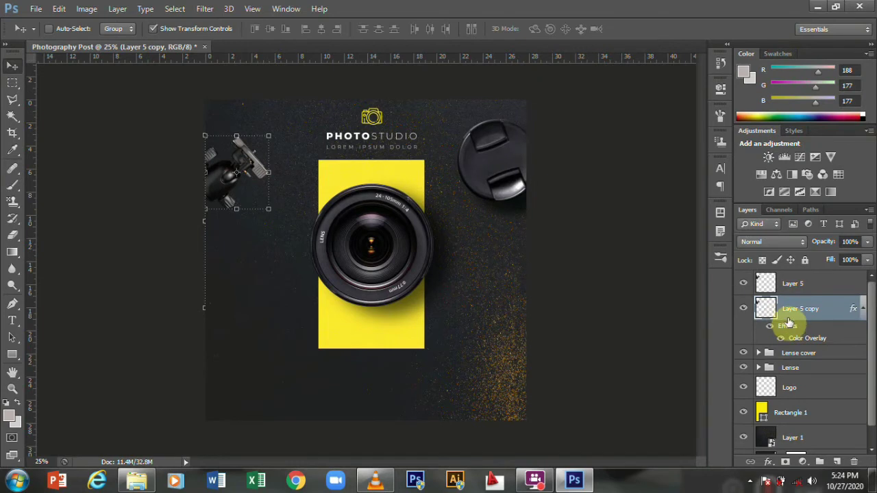
- Offset the black tripod copy from the original and apply a Gaussian Blur to it
{"action": "left_click_drag", "start_coordinate": [252, 213], "coordinate": [234, 188]}
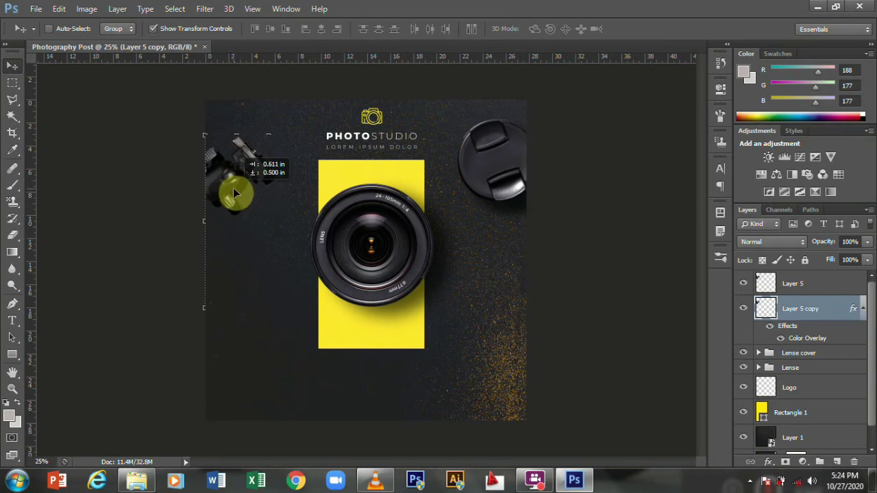
{"action": "left_click_drag", "start_coordinate": [233, 193], "coordinate": [233, 193]}
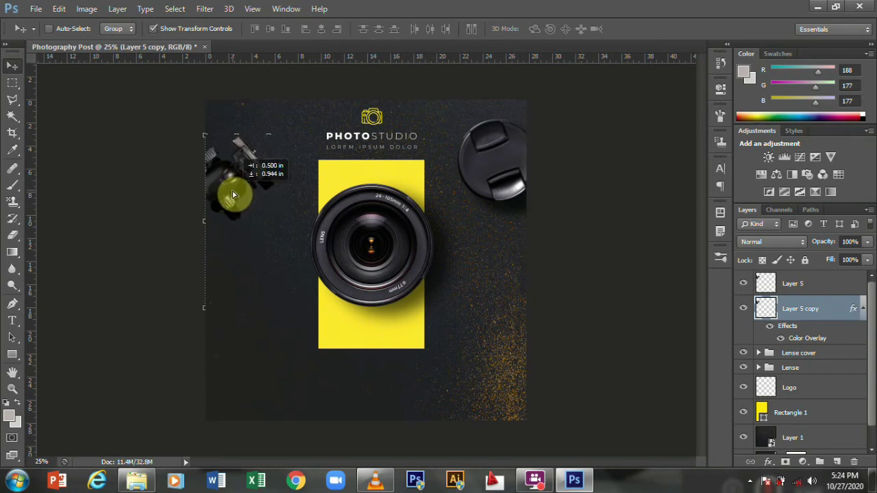
{"action": "left_click_drag", "start_coordinate": [236, 195], "coordinate": [236, 195]}
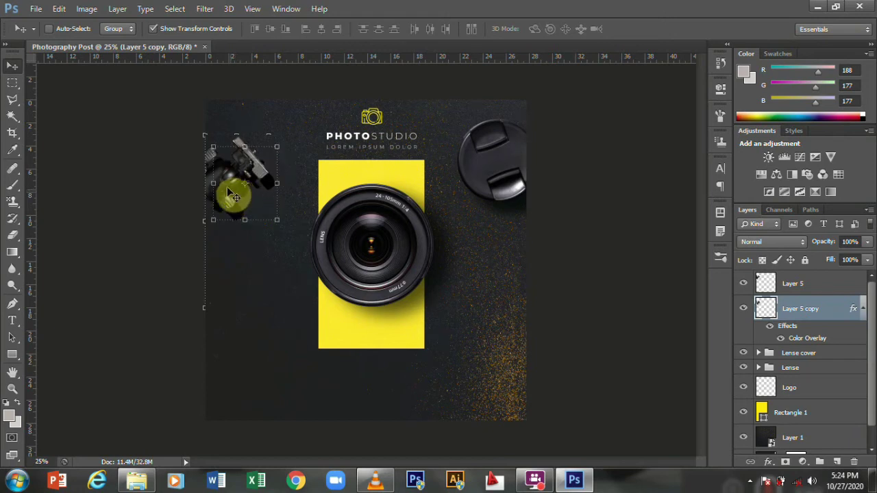
{"action": "left_click", "coordinate": [37, 9]}
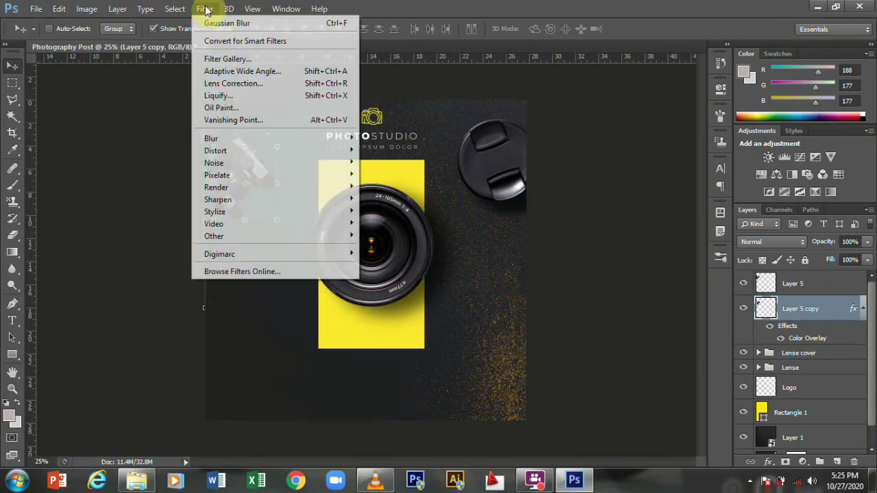
{"action": "mouse_move", "coordinate": [211, 138]}
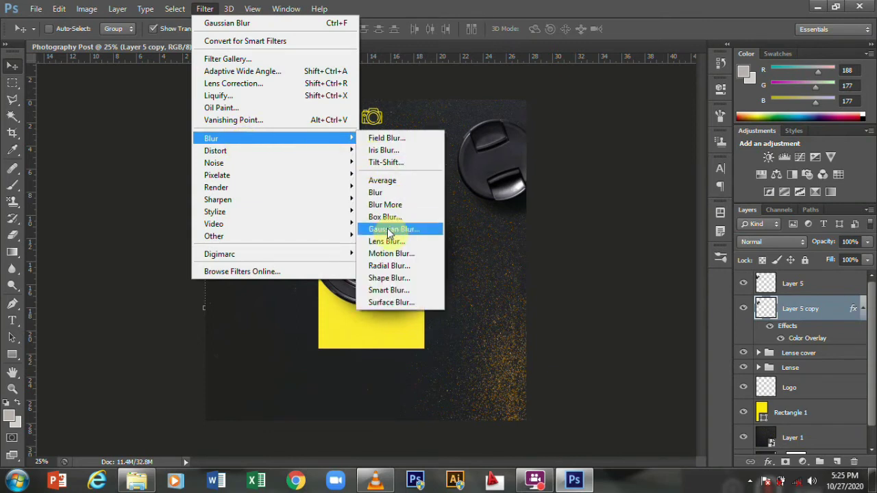
{"action": "left_click", "coordinate": [389, 233]}
{"action": "left_click_drag", "start_coordinate": [139, 149], "coordinate": [84, 57]}
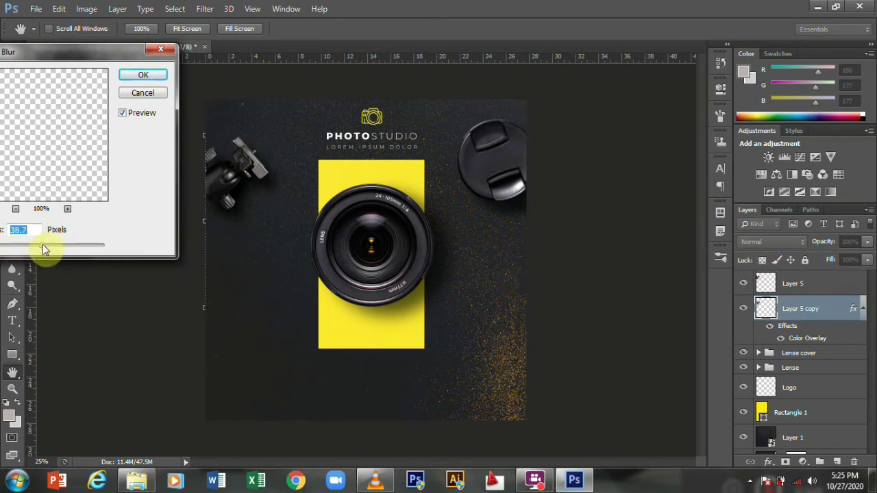
{"action": "left_click", "coordinate": [141, 76]}
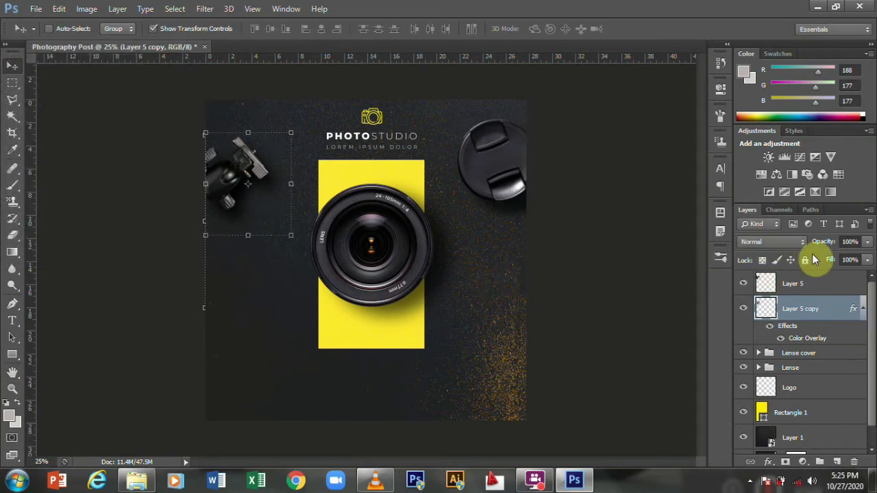
- Set the shadow copy to 81% opacity and group it with Layer 5 as Group 1
{"action": "left_click_drag", "start_coordinate": [827, 242], "coordinate": [823, 245]}
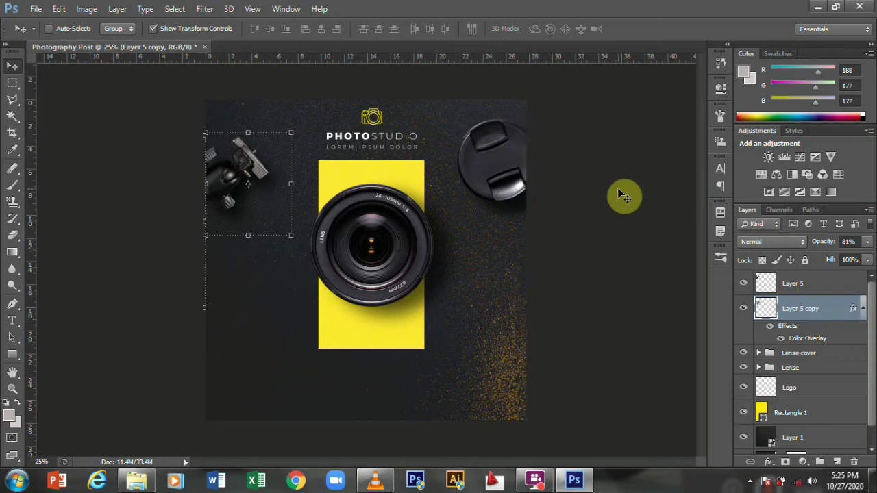
{"action": "left_click", "coordinate": [821, 287]}
{"action": "key", "text": "ctrl+g"}
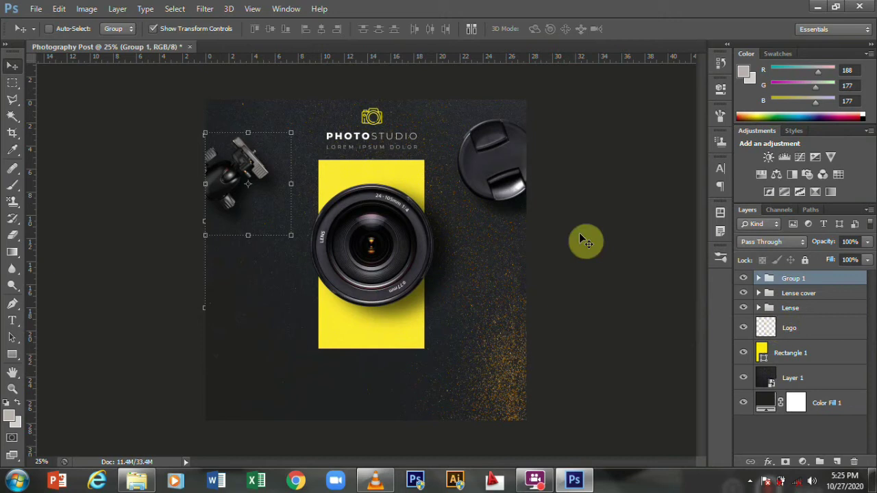
- Raise the lens shadow (Layer 3 copy in the Lense group) opacity to 84%
{"action": "left_click", "coordinate": [826, 403]}
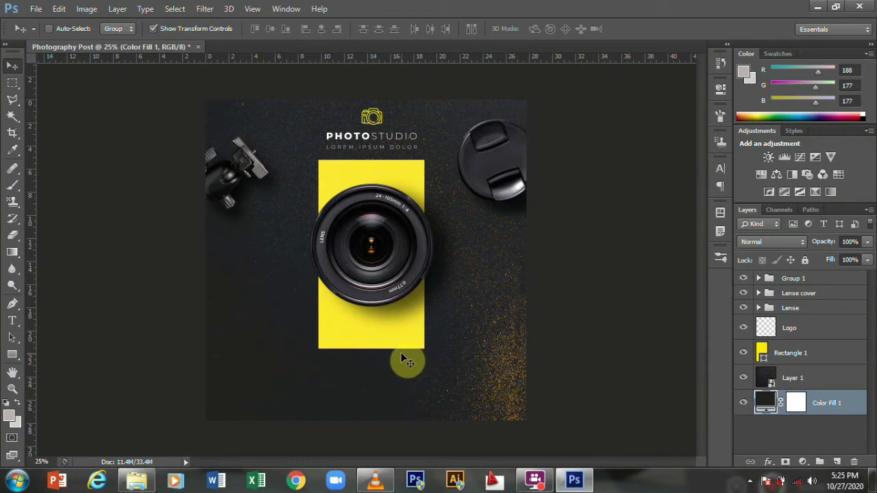
{"action": "left_click", "coordinate": [816, 308]}
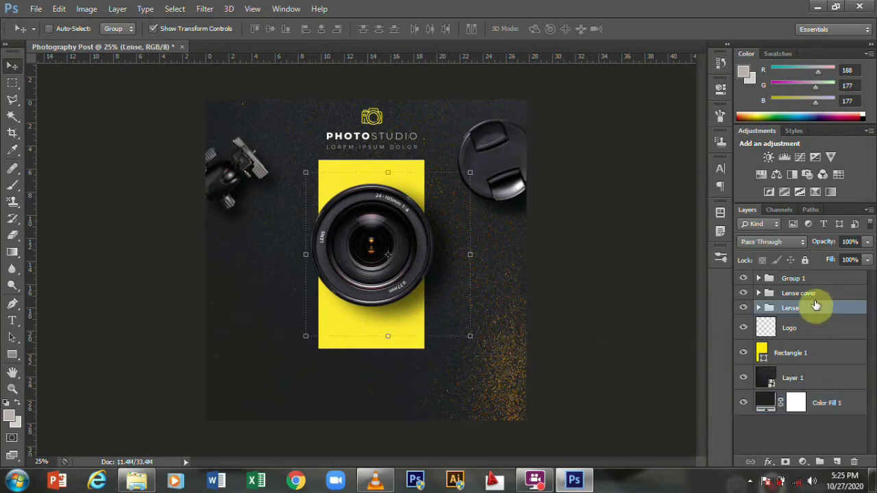
{"action": "left_click", "coordinate": [758, 310]}
{"action": "left_click", "coordinate": [753, 356]}
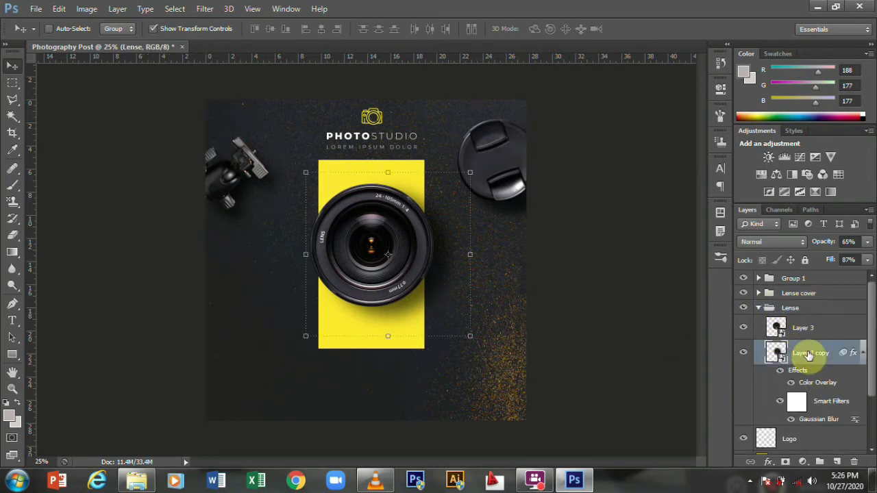
{"action": "left_click_drag", "start_coordinate": [823, 247], "coordinate": [831, 245]}
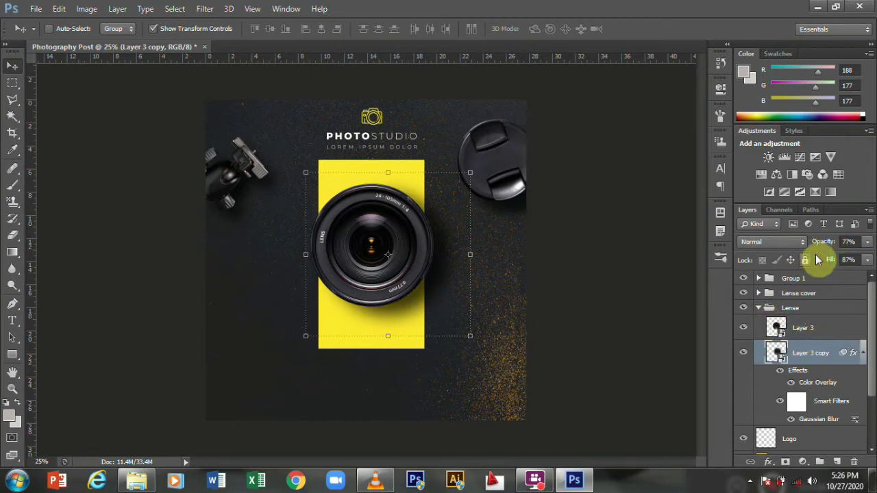
{"action": "left_click_drag", "start_coordinate": [821, 241], "coordinate": [825, 241]}
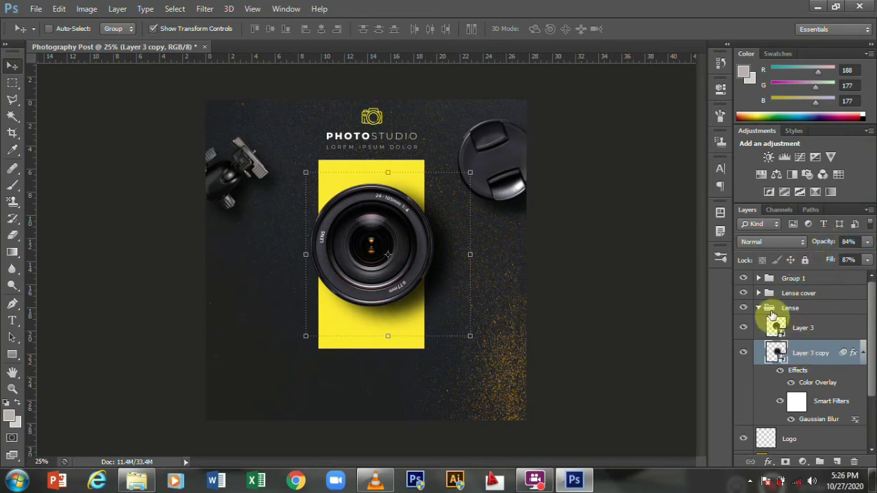
- Collapse the Lense group, select Group 1, and bring up the Open dialog
{"action": "left_click", "coordinate": [759, 308]}
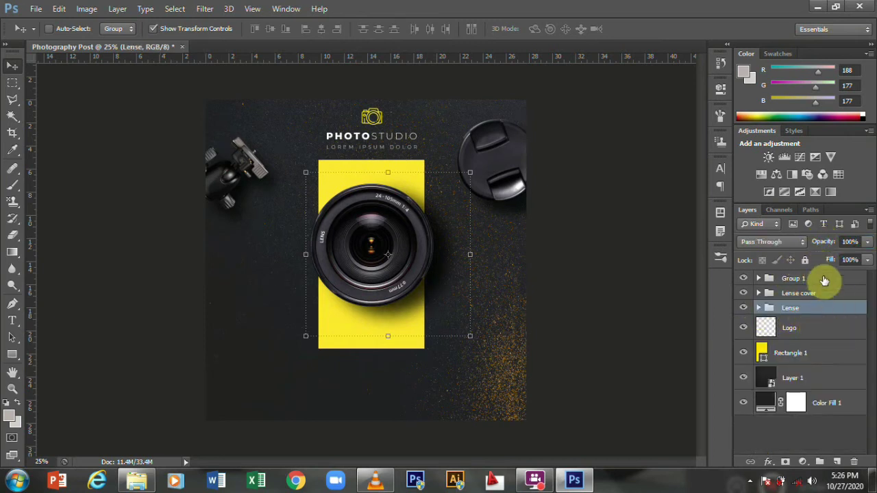
{"action": "left_click", "coordinate": [824, 279]}
{"action": "key", "text": "ctrl+o"}
- Open Image 1, drag the flash into the poster's lower left, and make it a smart object
{"action": "left_click", "coordinate": [438, 134]}
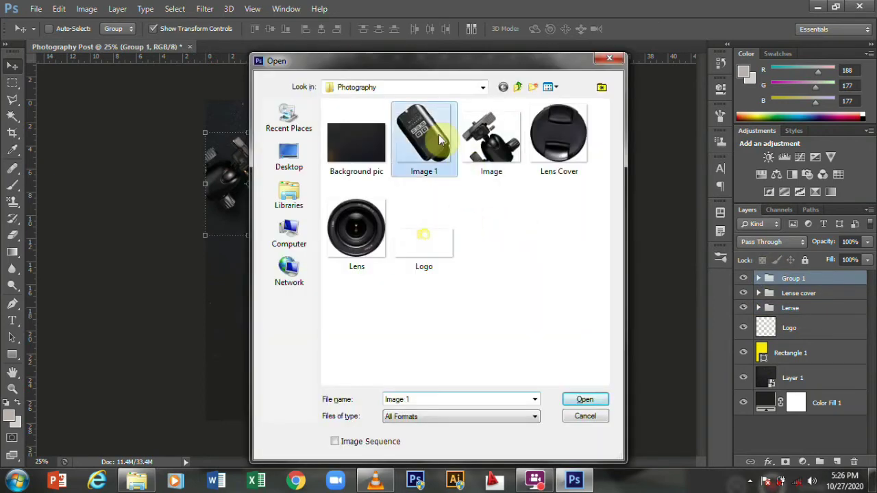
{"action": "double_click", "coordinate": [439, 134]}
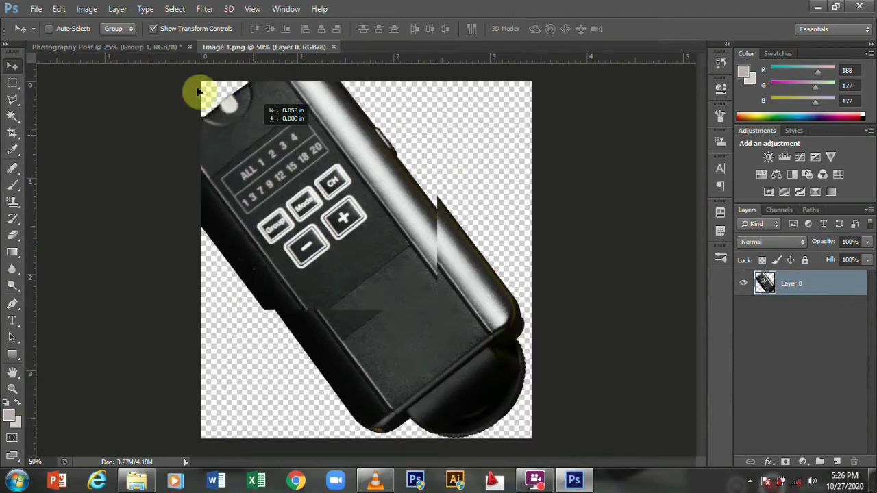
{"action": "left_click_drag", "start_coordinate": [442, 173], "coordinate": [203, 128]}
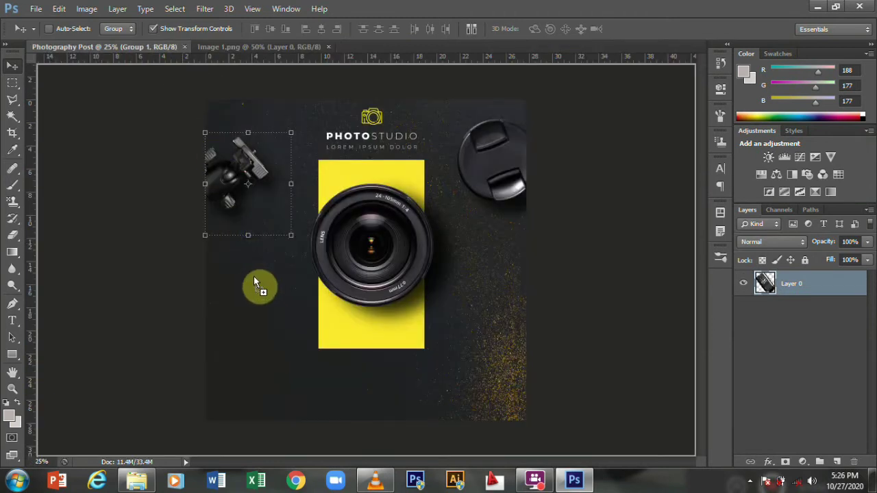
{"action": "mouse_move", "coordinate": [253, 281]}
{"action": "left_mouse_down"}
{"action": "mouse_move", "coordinate": [245, 328]}
{"action": "mouse_move", "coordinate": [265, 325]}
{"action": "left_mouse_up"}
{"action": "right_click", "coordinate": [793, 284]}
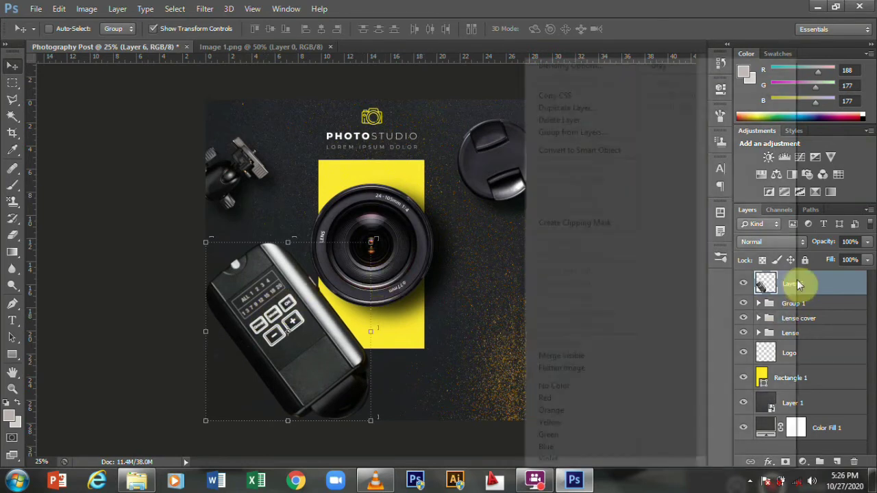
{"action": "left_click", "coordinate": [588, 151]}
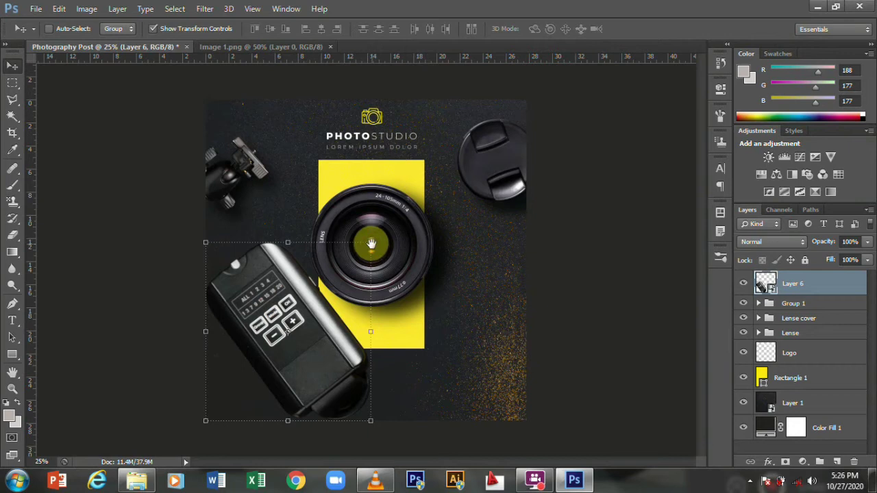
- Scale the flash to about 47% and rotate it to about 168° at the bottom-left
{"action": "left_click_drag", "start_coordinate": [371, 243], "coordinate": [327, 291]}
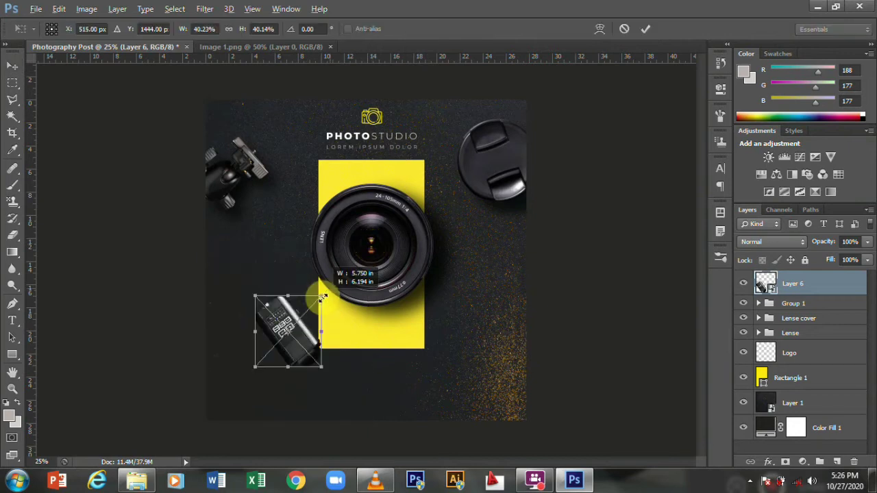
{"action": "mouse_move", "coordinate": [320, 376]}
{"action": "left_mouse_down"}
{"action": "mouse_move", "coordinate": [325, 363]}
{"action": "mouse_move", "coordinate": [264, 333]}
{"action": "mouse_move", "coordinate": [243, 335]}
{"action": "left_mouse_up"}
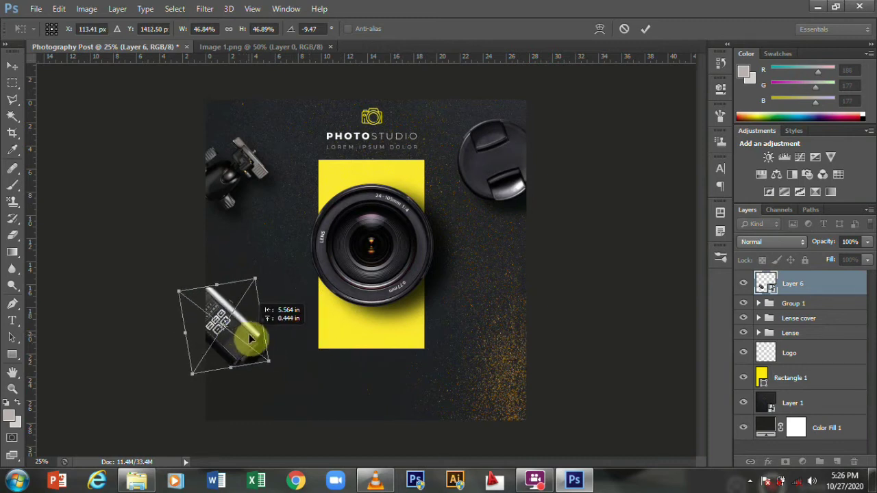
{"action": "left_click_drag", "start_coordinate": [244, 341], "coordinate": [258, 339]}
{"action": "mouse_move", "coordinate": [291, 367]}
{"action": "left_mouse_down"}
{"action": "mouse_move", "coordinate": [175, 295]}
{"action": "mouse_move", "coordinate": [193, 291]}
{"action": "mouse_move", "coordinate": [226, 315]}
{"action": "left_mouse_up"}
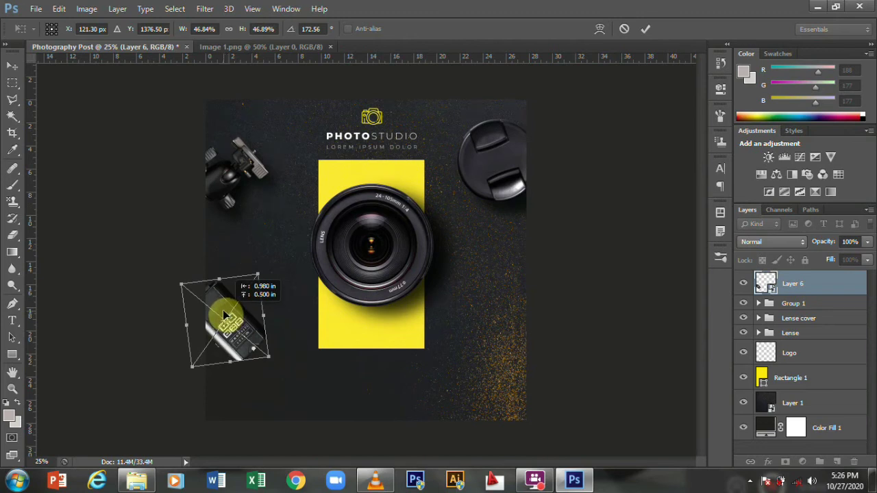
{"action": "left_click_drag", "start_coordinate": [226, 315], "coordinate": [226, 320]}
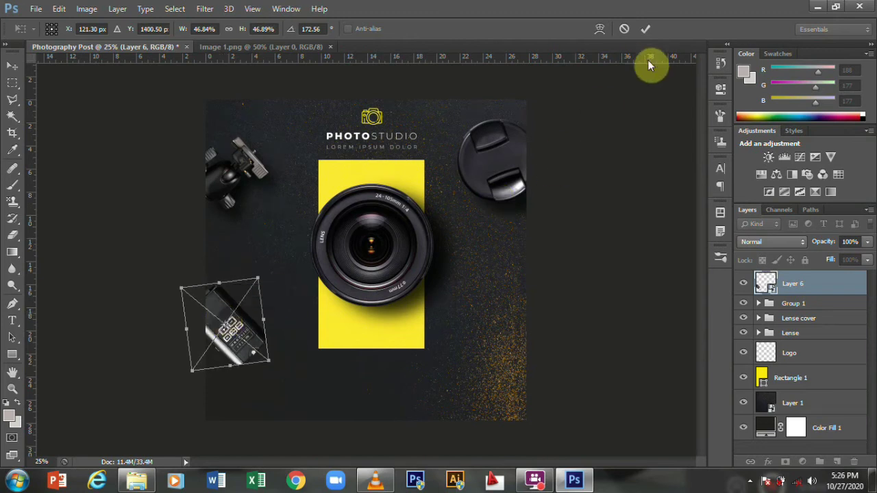
{"action": "left_click", "coordinate": [646, 29]}
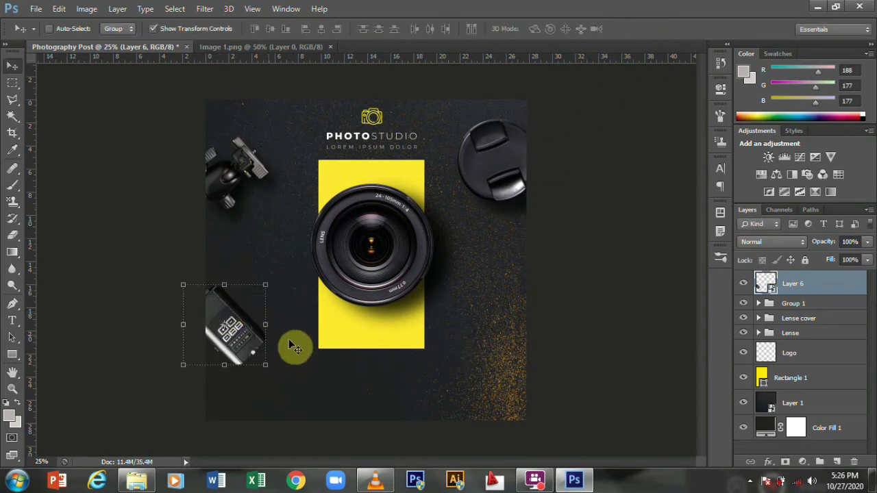
{"action": "left_click_drag", "start_coordinate": [268, 370], "coordinate": [278, 372]}
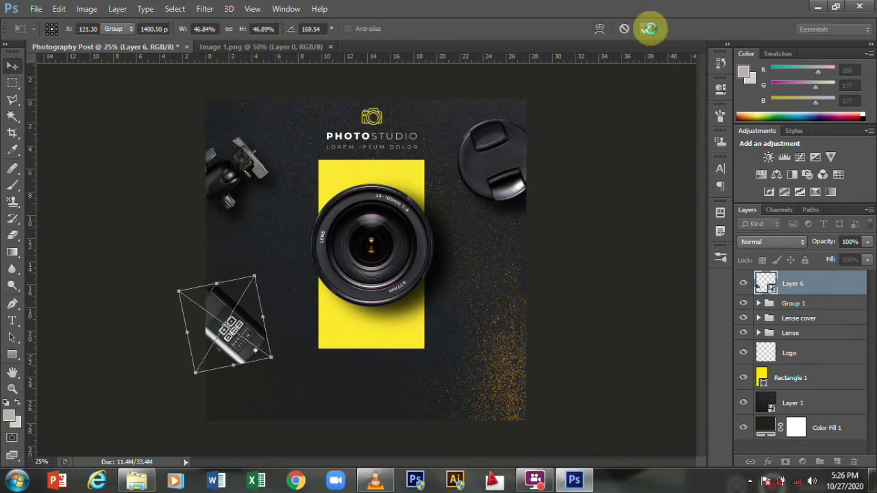
{"action": "left_click", "coordinate": [649, 28]}
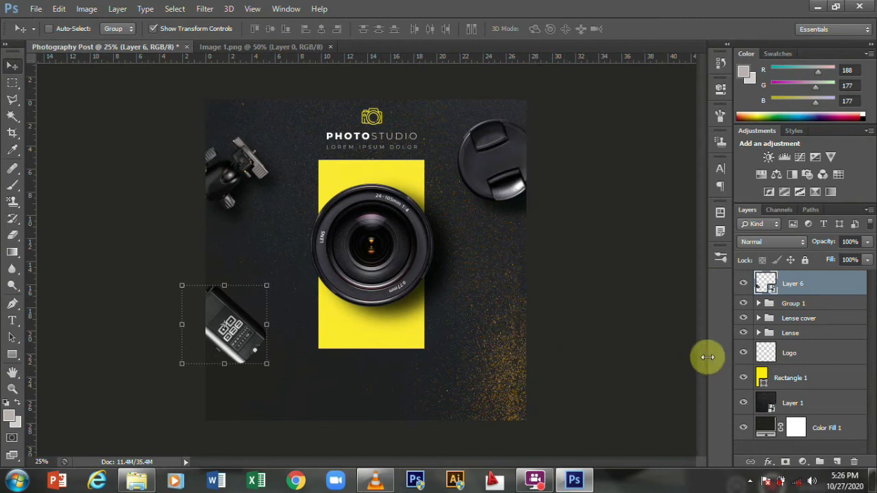
- Duplicate the flash layer and place the copy below the original
{"action": "right_click", "coordinate": [813, 277]}
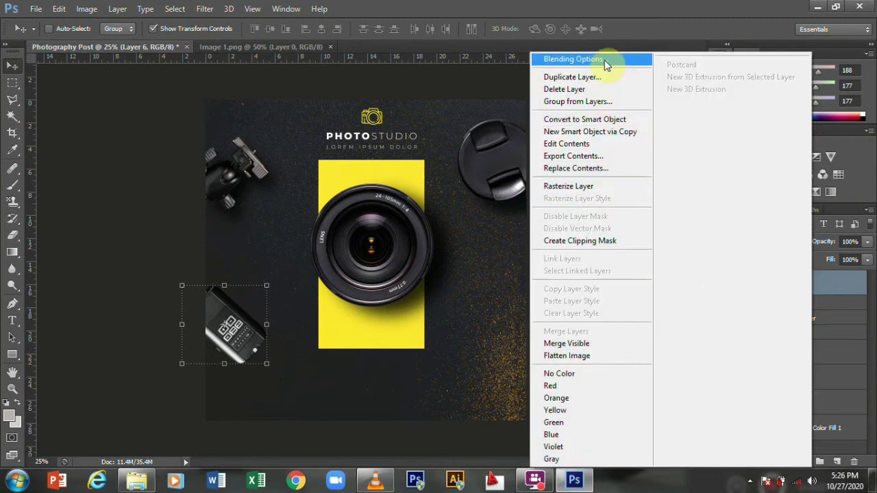
{"action": "left_click", "coordinate": [858, 289]}
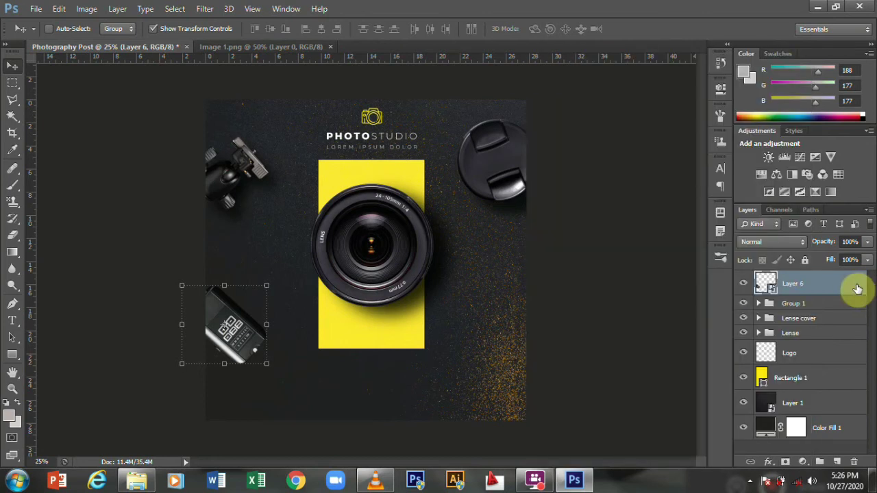
{"action": "key", "text": "ctrl+j"}
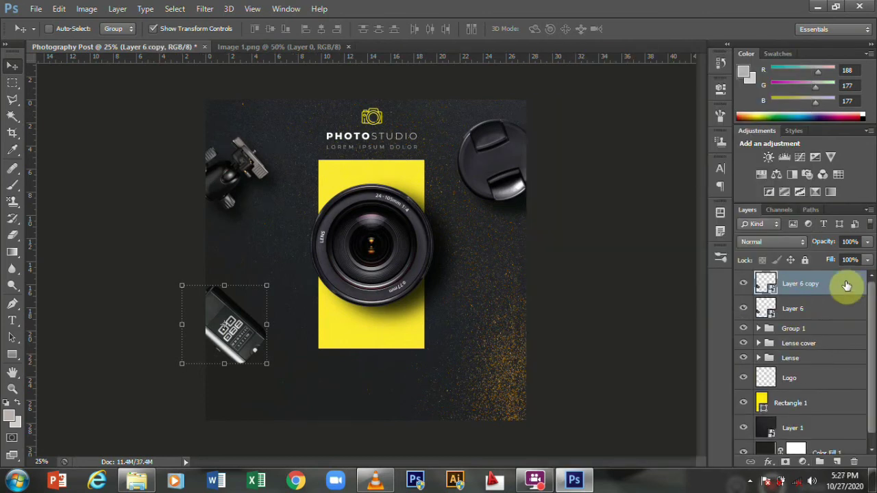
{"action": "left_click_drag", "start_coordinate": [858, 289], "coordinate": [819, 325]}
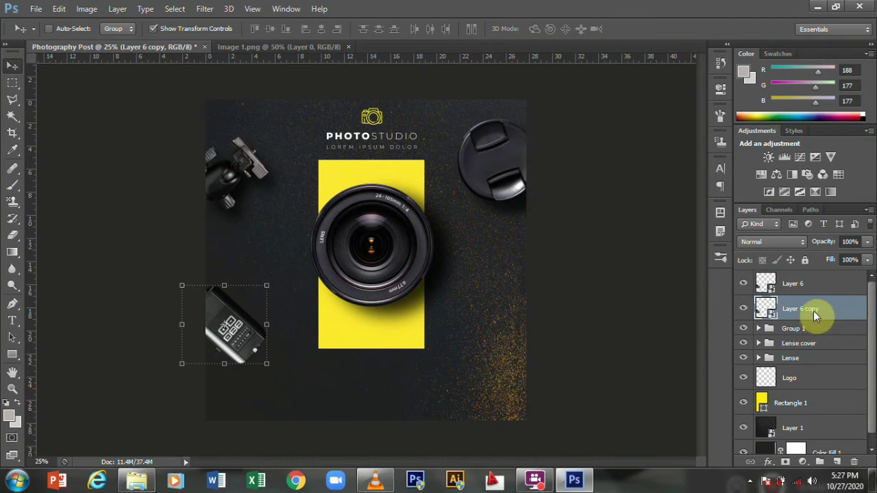
- Give Layer 6 copy a black Color Overlay layer style
{"action": "right_click", "coordinate": [814, 311]}
{"action": "left_click", "coordinate": [596, 59]}
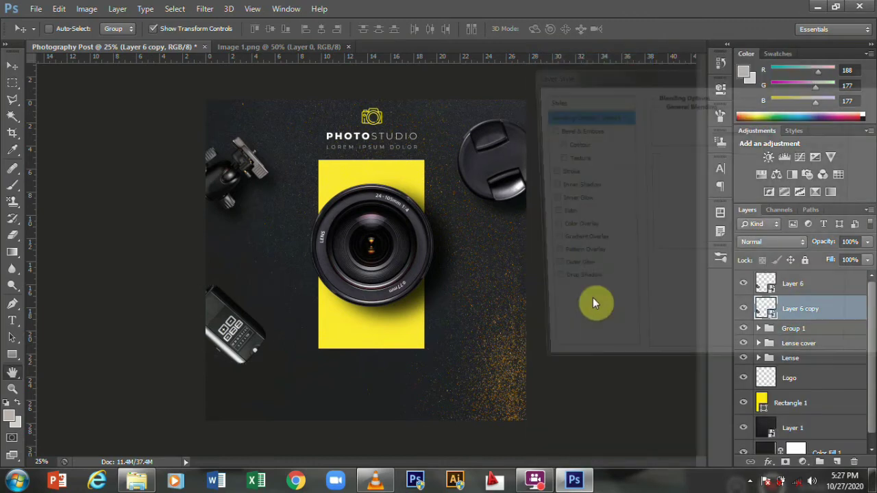
{"action": "left_click", "coordinate": [568, 233]}
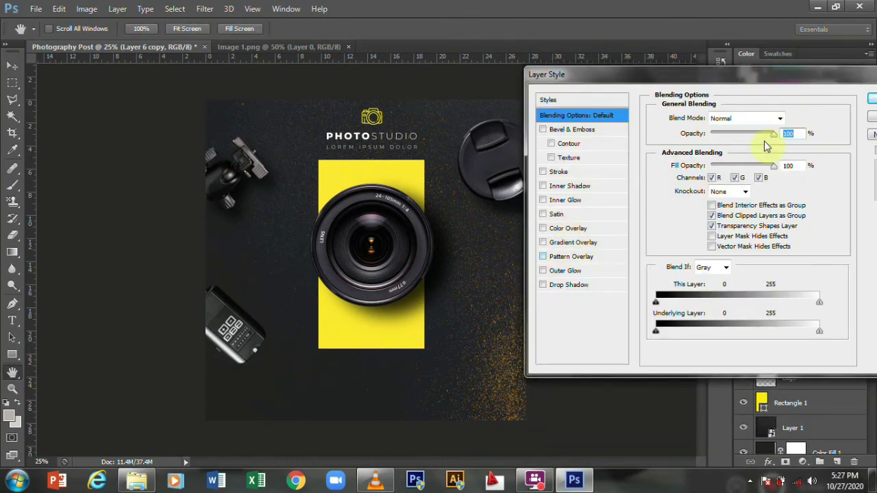
{"action": "left_click", "coordinate": [795, 118]}
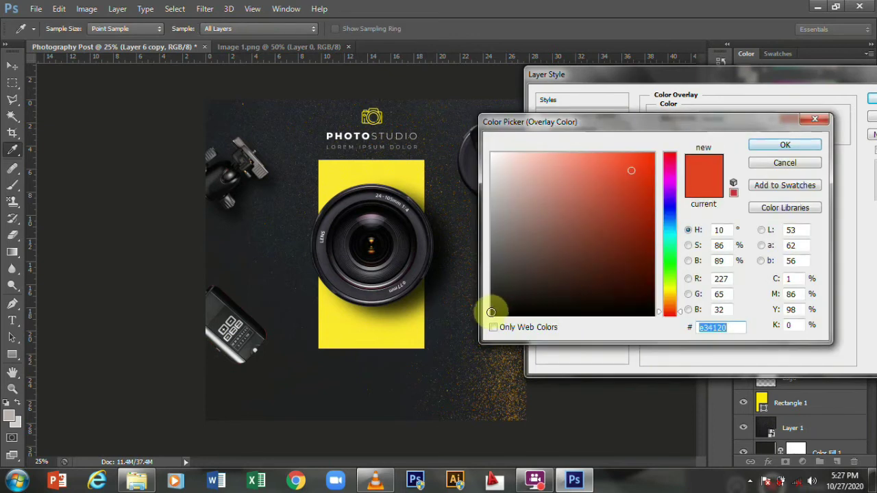
{"action": "left_click", "coordinate": [489, 315]}
{"action": "left_click", "coordinate": [784, 145]}
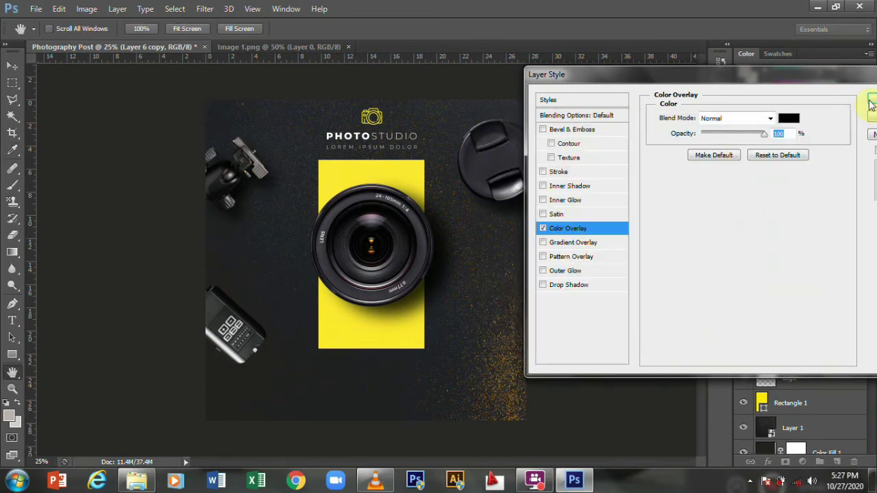
{"action": "left_click", "coordinate": [870, 98]}
- Offset the black copy down and right and set its opacity to 81%
{"action": "left_click_drag", "start_coordinate": [173, 366], "coordinate": [231, 353]}
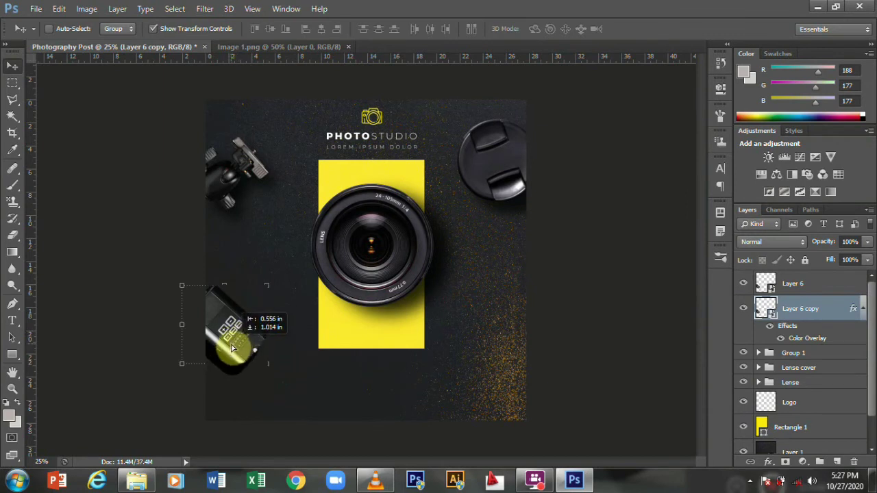
{"action": "left_click_drag", "start_coordinate": [231, 353], "coordinate": [241, 351]}
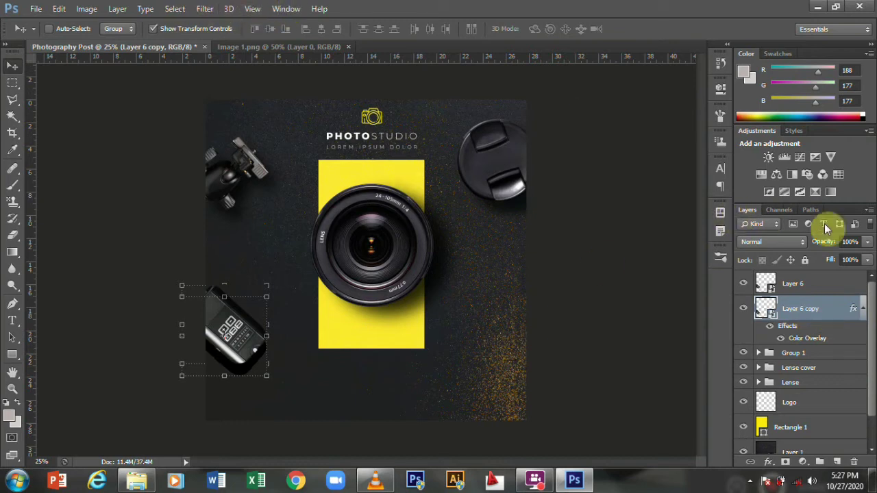
{"action": "left_click_drag", "start_coordinate": [823, 242], "coordinate": [790, 244]}
{"action": "left_click", "coordinate": [760, 353]}
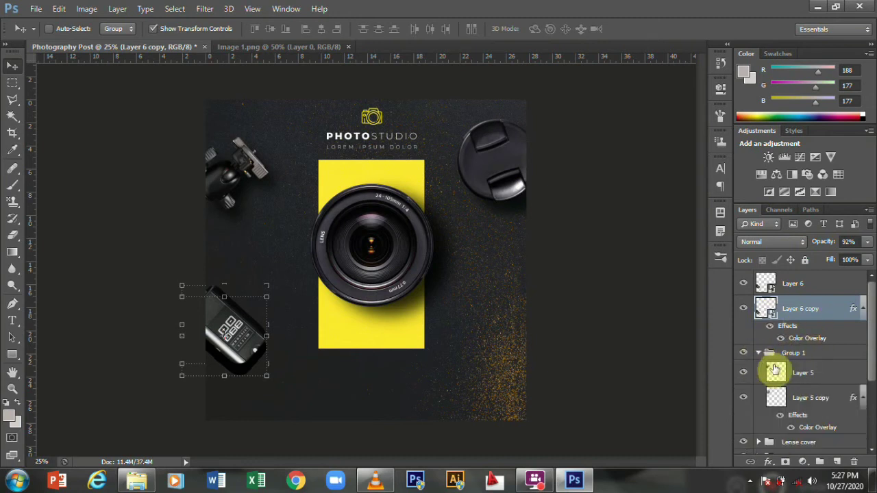
{"action": "left_click", "coordinate": [809, 399]}
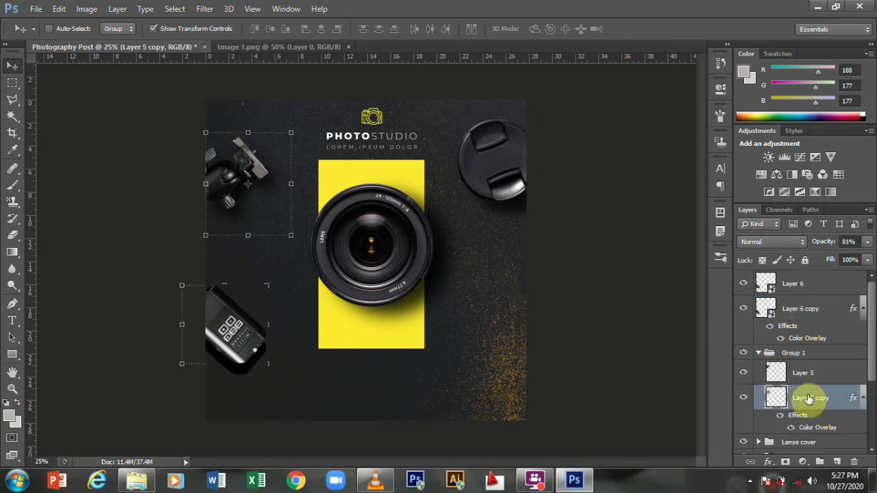
{"action": "left_click", "coordinate": [816, 309]}
{"action": "left_click", "coordinate": [848, 242]}
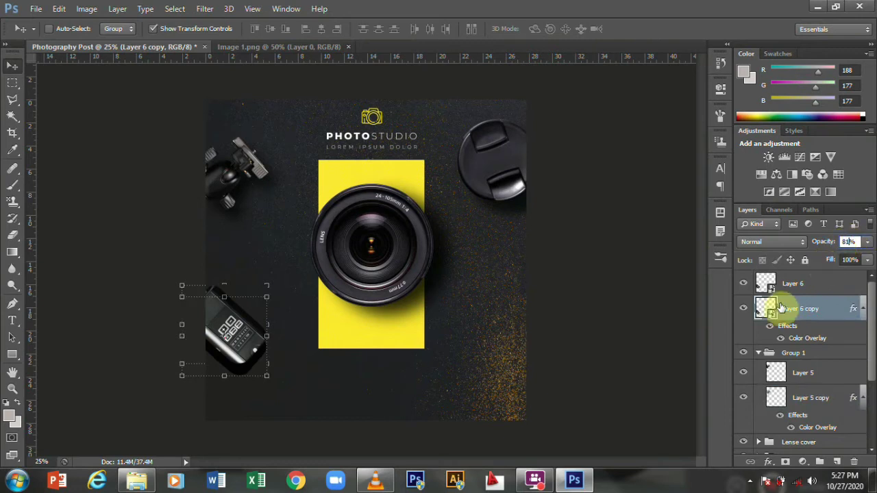
{"action": "left_click", "coordinate": [842, 288]}
{"action": "left_click", "coordinate": [825, 313]}
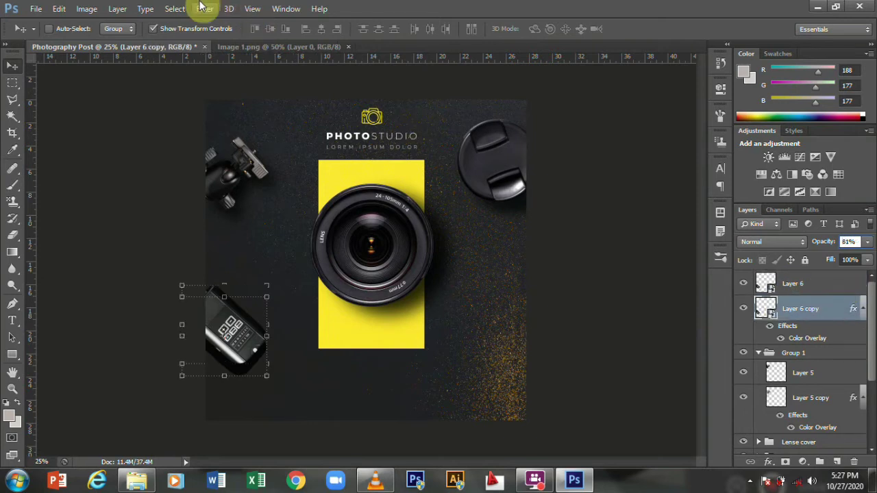
- Blur Layer 6 copy with a 63.5 px Gaussian Blur, then also select Layer 6
{"action": "left_click", "coordinate": [205, 9]}
{"action": "mouse_move", "coordinate": [211, 139]}
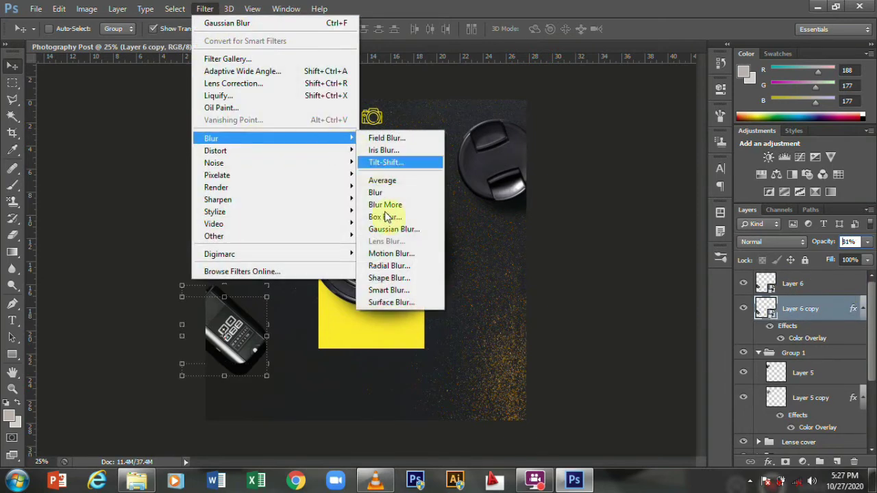
{"action": "left_click", "coordinate": [394, 226]}
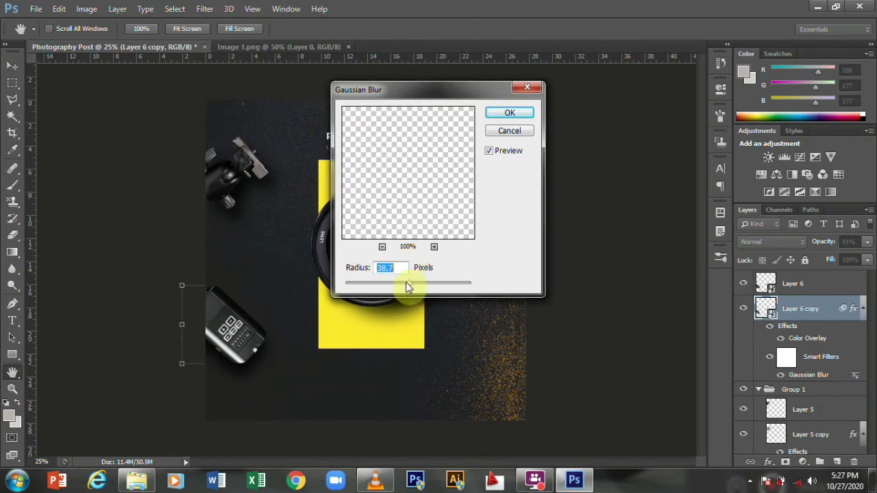
{"action": "left_click_drag", "start_coordinate": [410, 283], "coordinate": [413, 281]}
{"action": "left_click", "coordinate": [509, 113]}
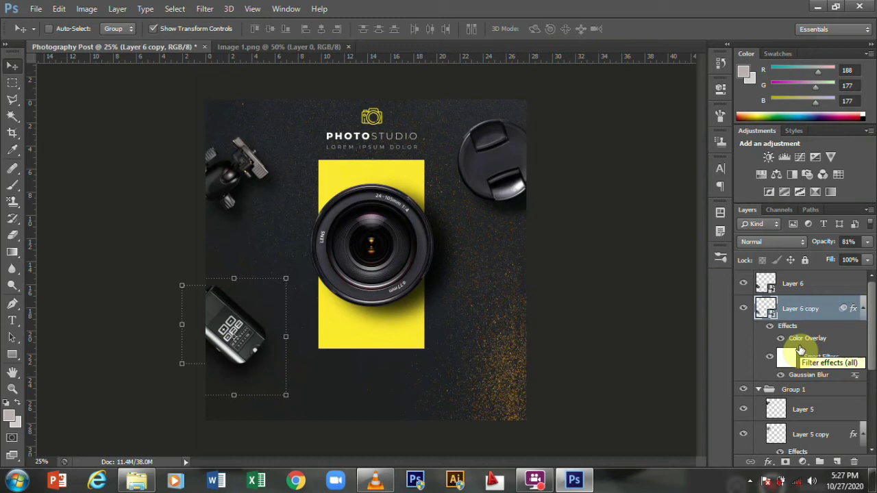
{"action": "left_click", "coordinate": [824, 287]}
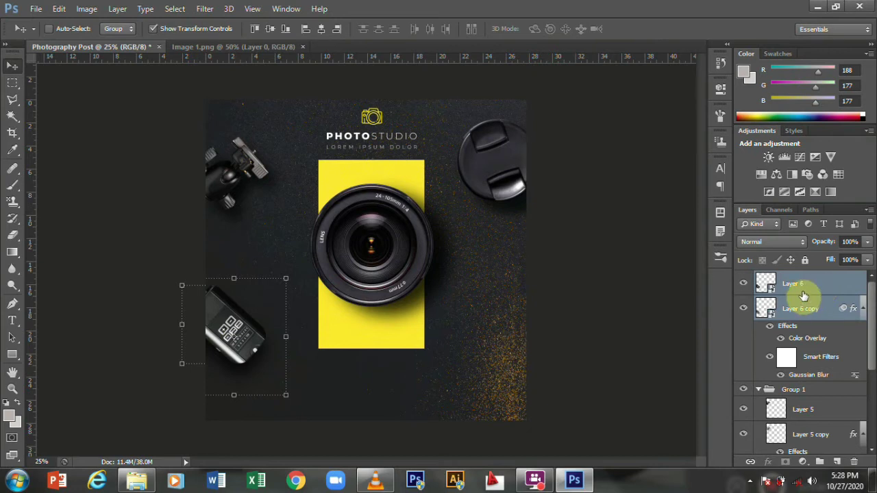
- Group the flash with its shadow, then group Lense, Lense cover, Group 1 and Group 2 as 'Image'
{"action": "key", "text": "ctrl+g"}
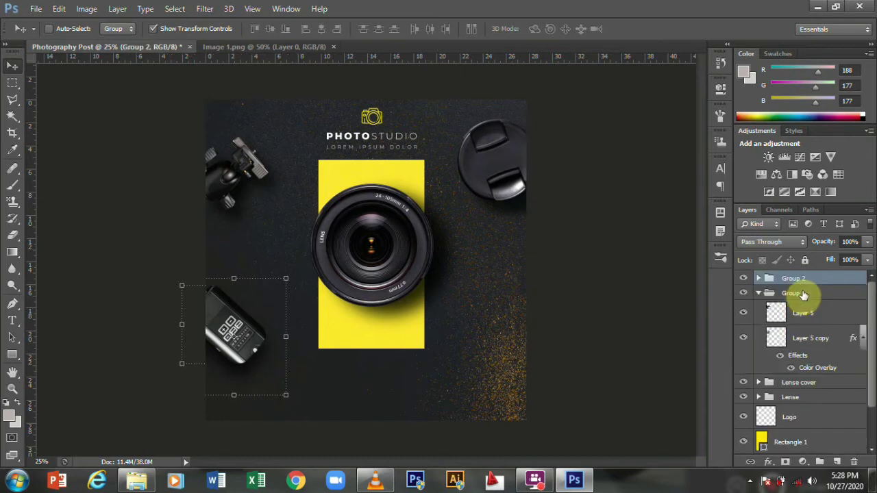
{"action": "left_click", "coordinate": [758, 293]}
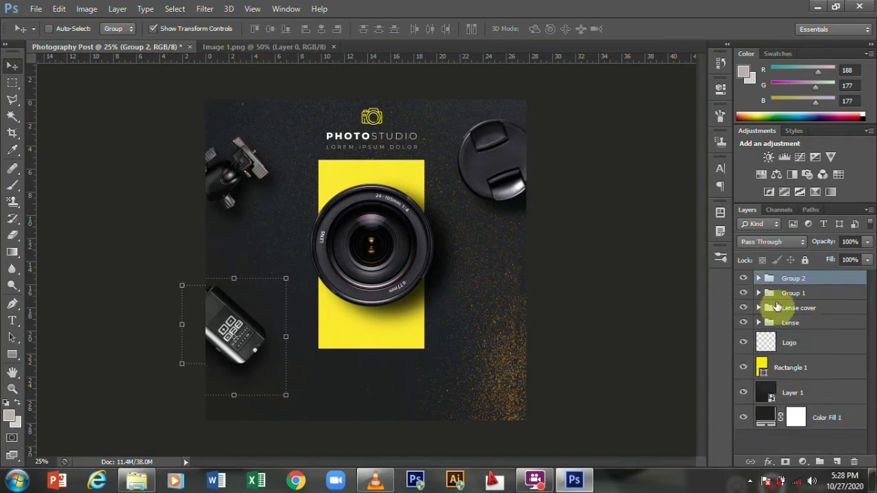
{"action": "left_click", "coordinate": [788, 322]}
{"action": "left_click", "coordinate": [792, 279], "text": "shift"}
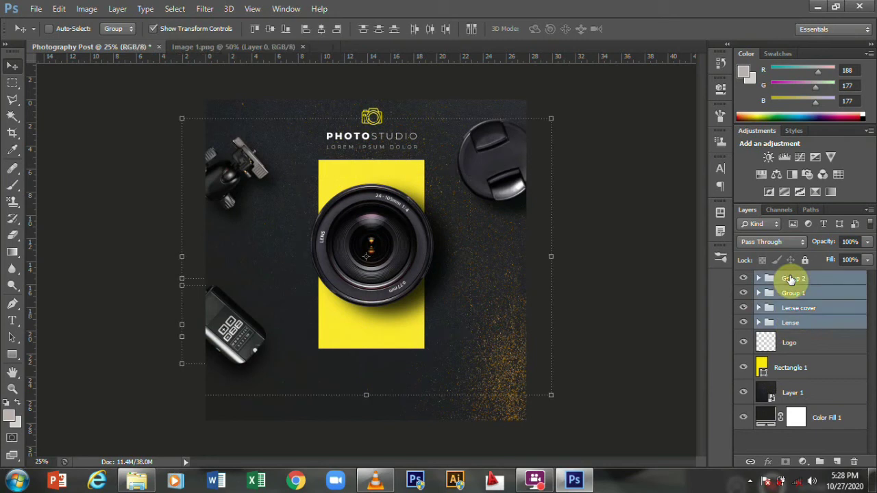
{"action": "key", "text": "ctrl+g"}
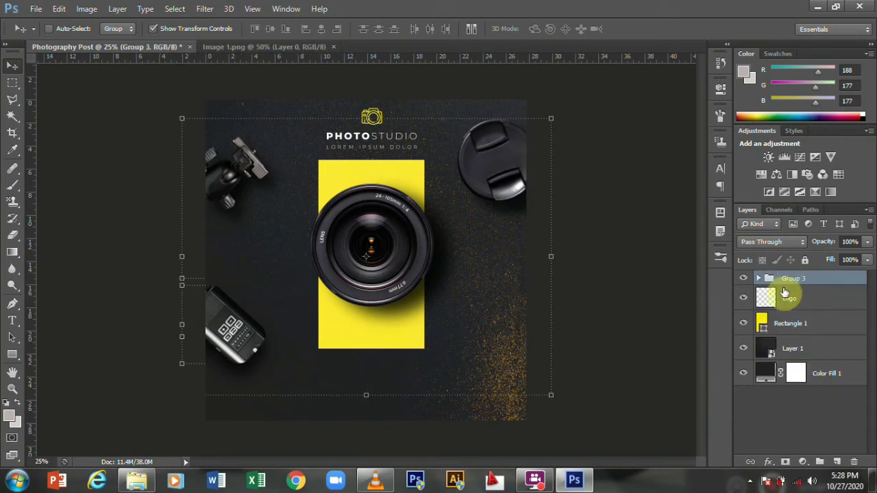
{"action": "double_click", "coordinate": [791, 279]}
{"action": "type", "text": "Image"}
{"action": "key", "text": "Return"}
- Expand the Image group and move the Lense group up on the poster
{"action": "left_click", "coordinate": [807, 433]}
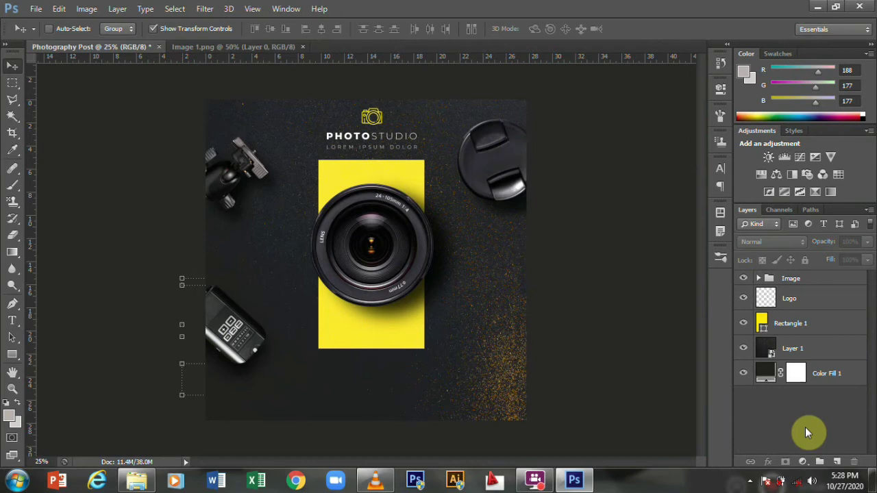
{"action": "left_click", "coordinate": [759, 279]}
{"action": "left_click", "coordinate": [801, 337]}
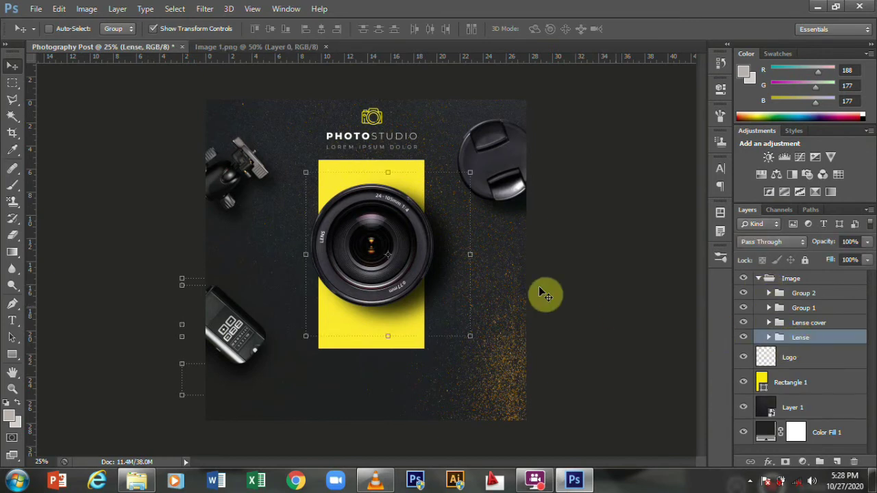
{"action": "left_click_drag", "start_coordinate": [395, 248], "coordinate": [389, 206]}
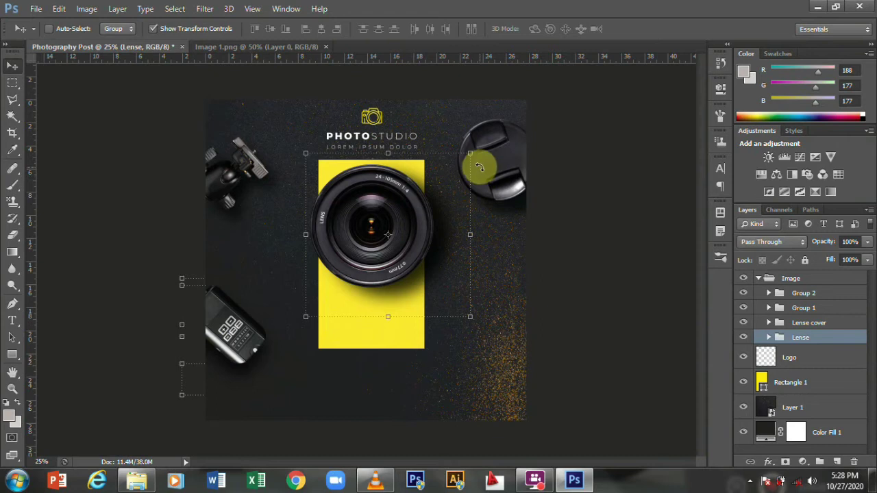
- Scale the Lense group to about 90% and shift it over the yellow bar's top
{"action": "left_click", "coordinate": [480, 166]}
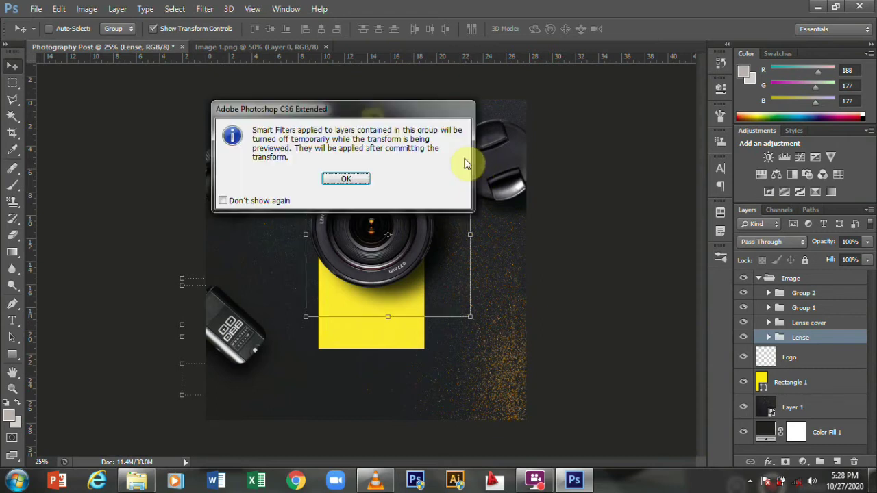
{"action": "left_click", "coordinate": [348, 178]}
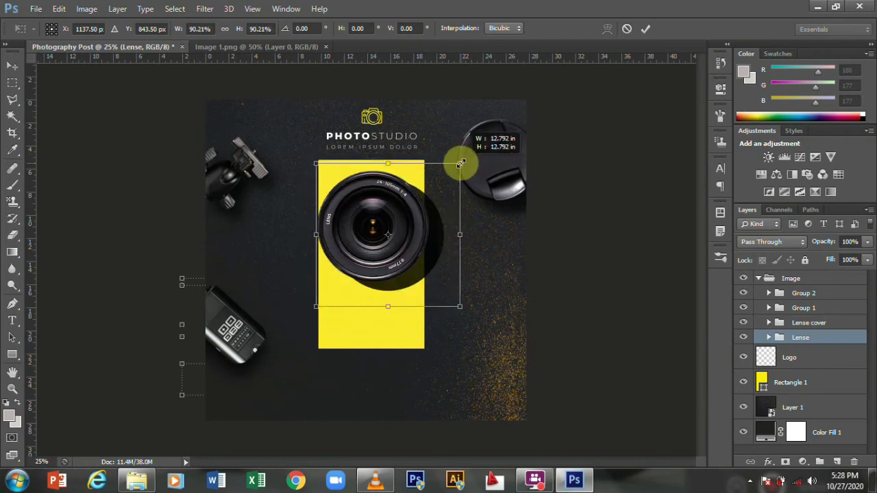
{"action": "left_click_drag", "start_coordinate": [471, 163], "coordinate": [458, 159]}
{"action": "key", "text": "Return"}
{"action": "left_click_drag", "start_coordinate": [385, 241], "coordinate": [399, 236]}
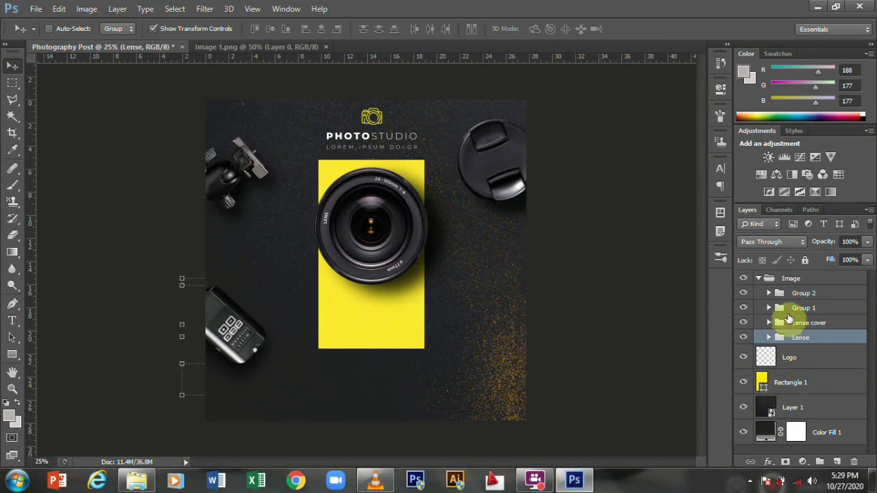
- Collapse the Image group in the Layers panel and reselect it, ready for the Type tool
{"action": "left_click", "coordinate": [759, 279]}
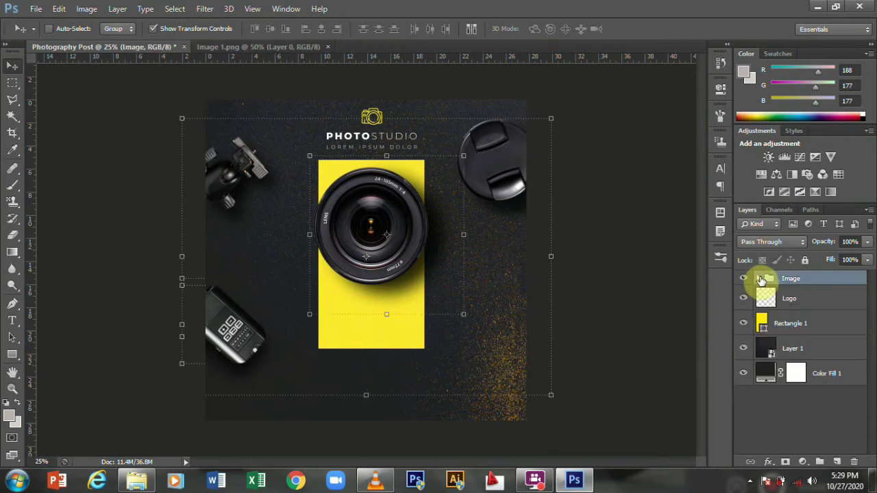
{"action": "left_click", "coordinate": [835, 382]}
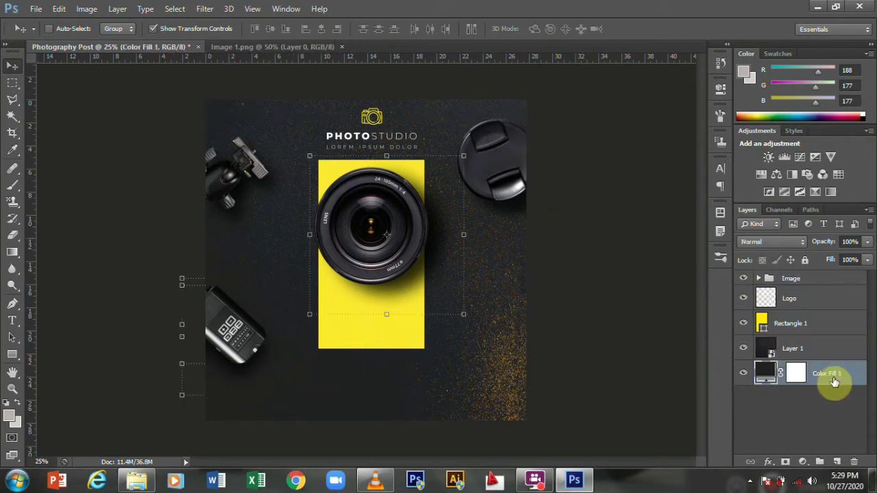
{"action": "left_click", "coordinate": [820, 411]}
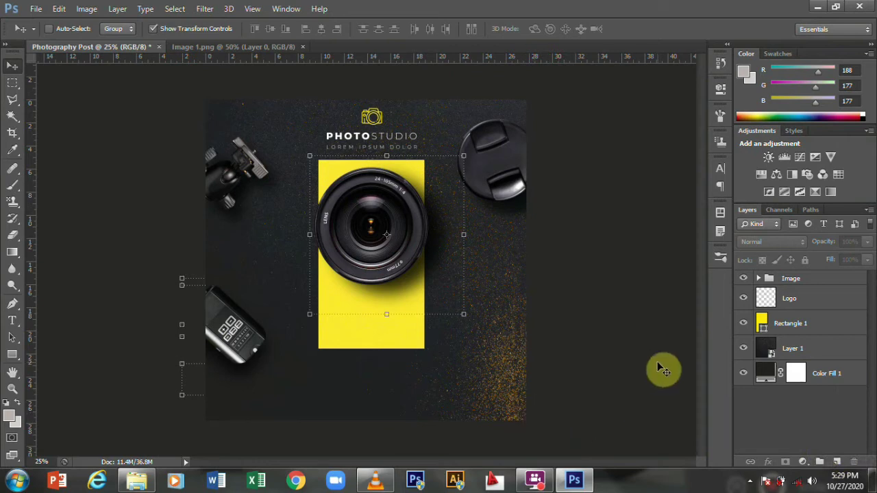
{"action": "left_click", "coordinate": [823, 284]}
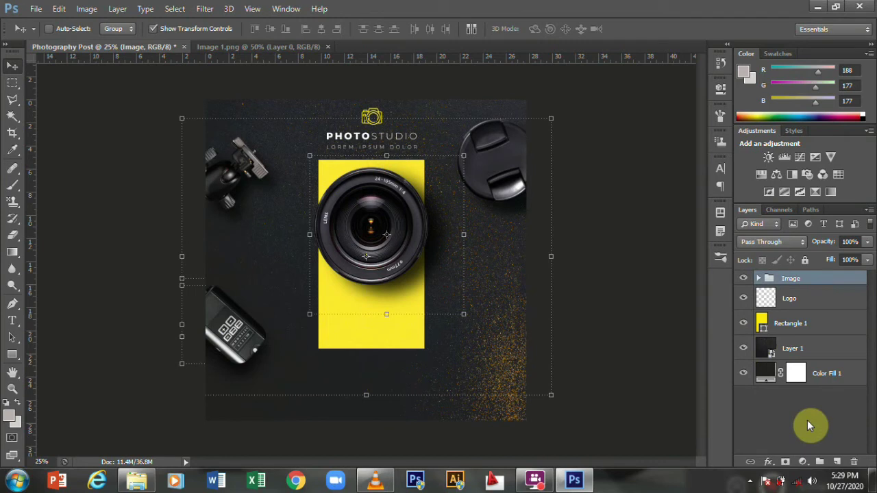
{"action": "key", "text": "t"}
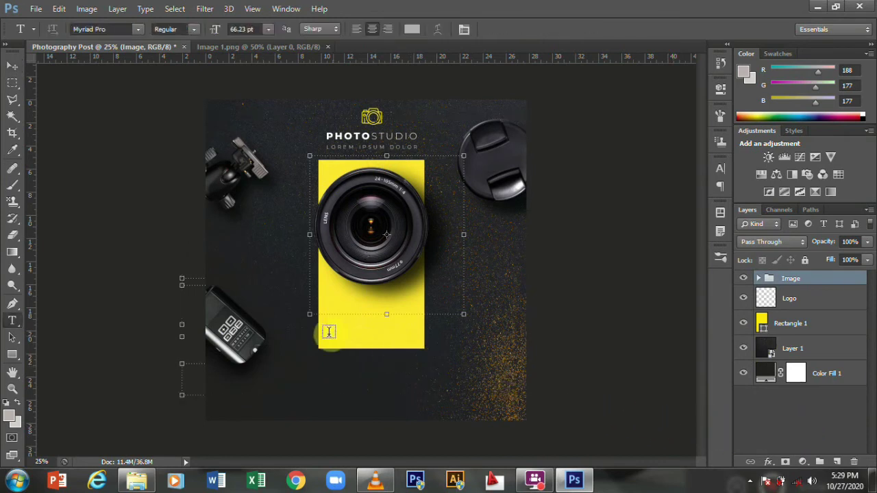
- Draw a text box on the lower yellow bar and type 'Photography' at 102.23 pt
{"action": "left_click_drag", "start_coordinate": [309, 310], "coordinate": [443, 363]}
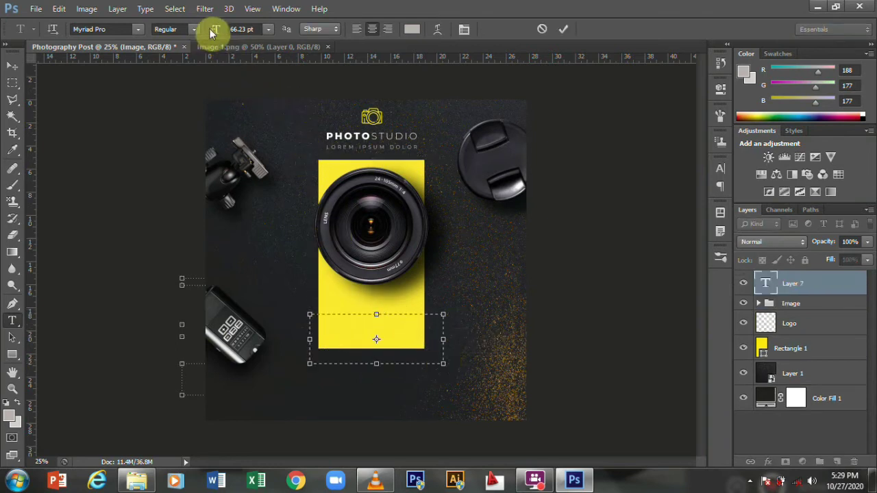
{"action": "left_click_drag", "start_coordinate": [213, 31], "coordinate": [240, 31]}
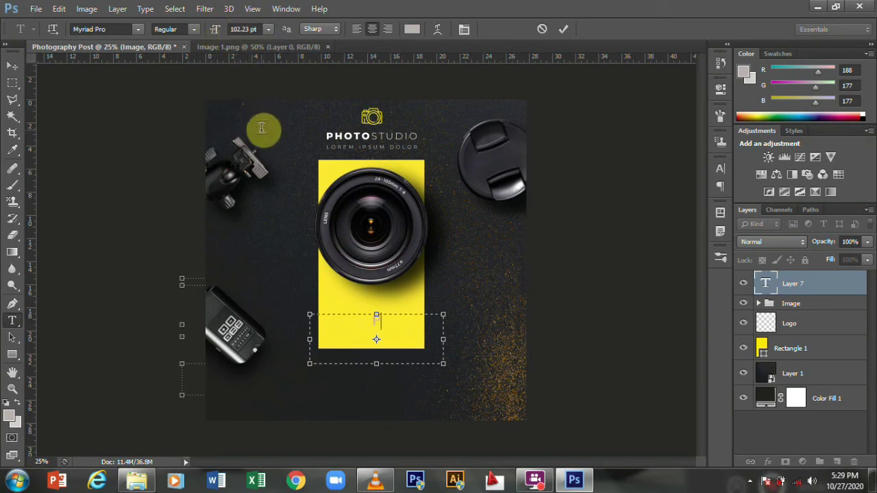
{"action": "type", "text": "H"}
{"action": "key", "text": "BackSpace"}
{"action": "type", "text": "ho"}
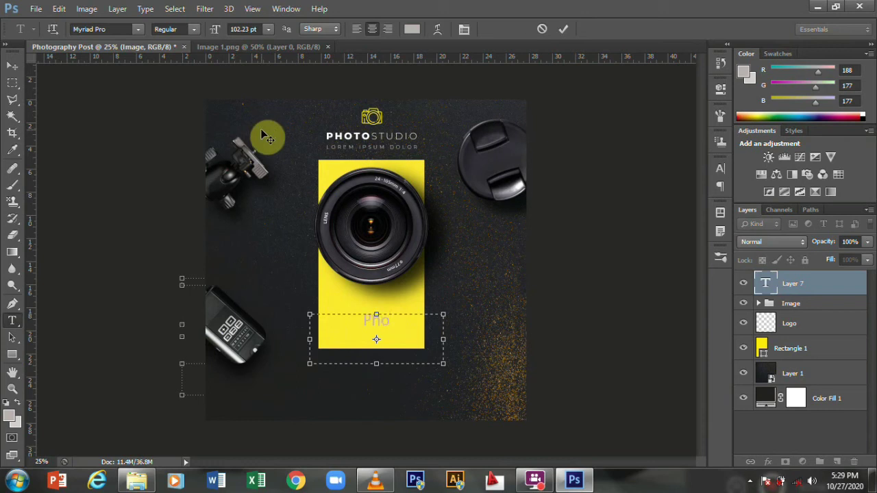
{"action": "type", "text": "tography"}
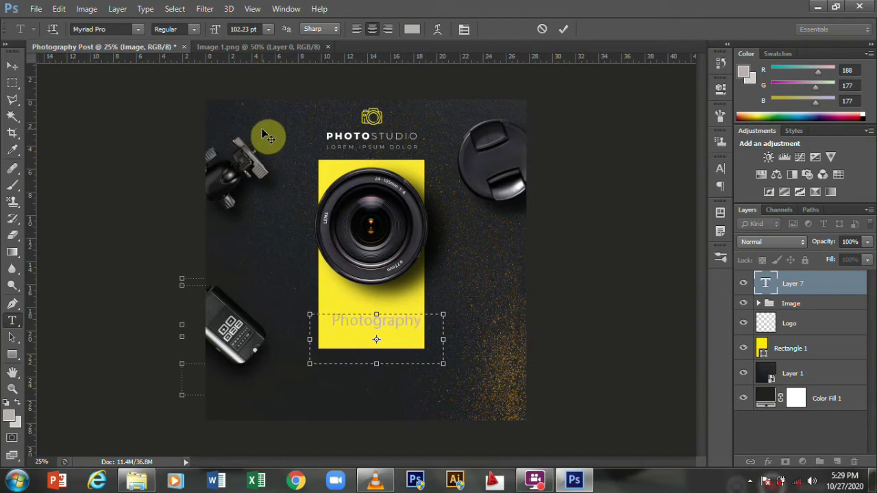
{"action": "key", "text": "shift+Left"}
{"action": "key", "text": "shift+Left"}
{"action": "key", "text": "shift+Left"}
{"action": "key", "text": "shift+Left"}
{"action": "key", "text": "shift+Left"}
{"action": "key", "text": "shift+Left"}
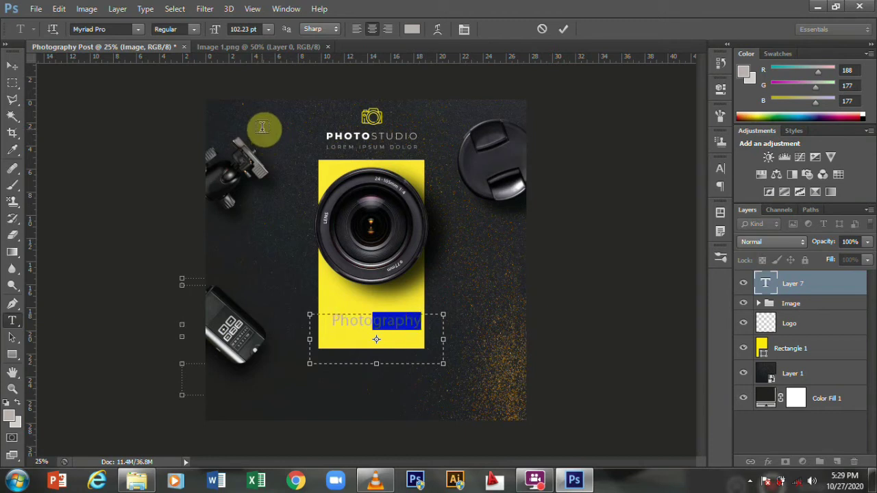
{"action": "key", "text": "shift+Left"}
{"action": "key", "text": "shift+Left"}
{"action": "key", "text": "shift+Left"}
{"action": "key", "text": "shift+Left"}
{"action": "key", "text": "shift+Left"}
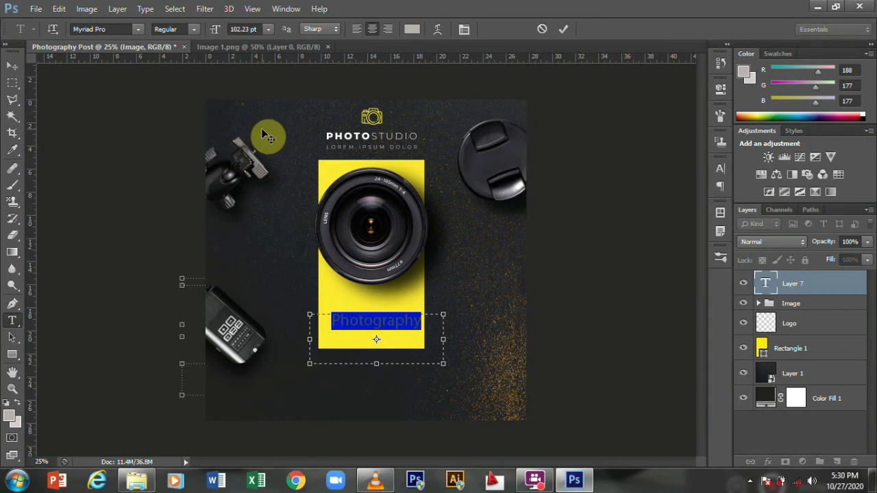
- Set the title font to Colaborate-Bold and widen the text box to fit 'Photography' on one line
{"action": "left_click", "coordinate": [136, 29]}
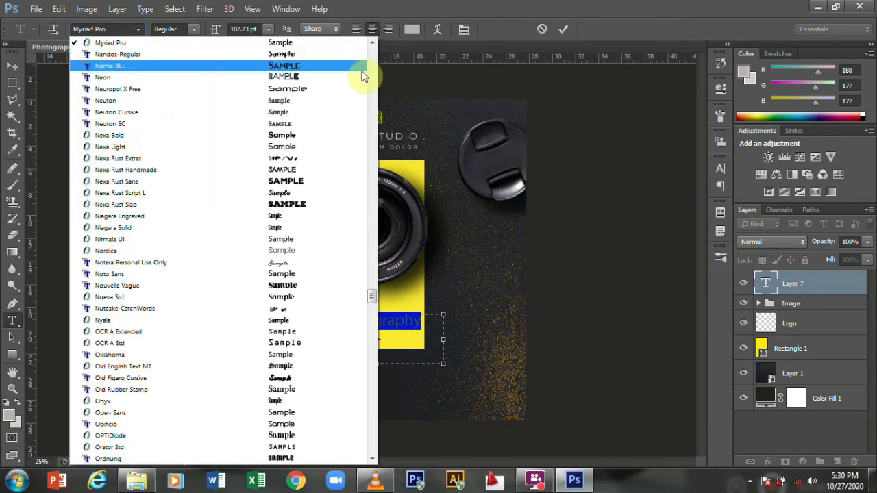
{"action": "left_click", "coordinate": [372, 64]}
{"action": "mouse_move", "coordinate": [371, 64]}
{"action": "left_mouse_down"}
{"action": "mouse_move", "coordinate": [375, 51]}
{"action": "mouse_move", "coordinate": [375, 76]}
{"action": "left_mouse_up"}
{"action": "left_click", "coordinate": [296, 180]}
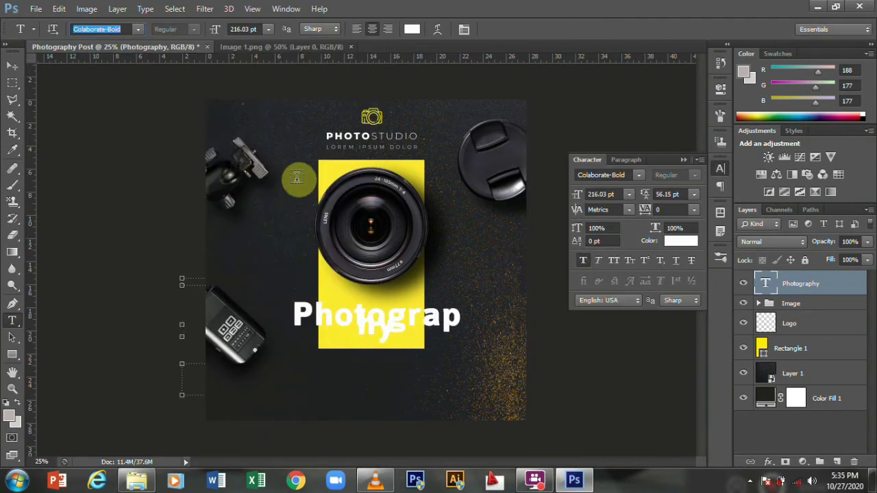
{"action": "double_click", "coordinate": [362, 308]}
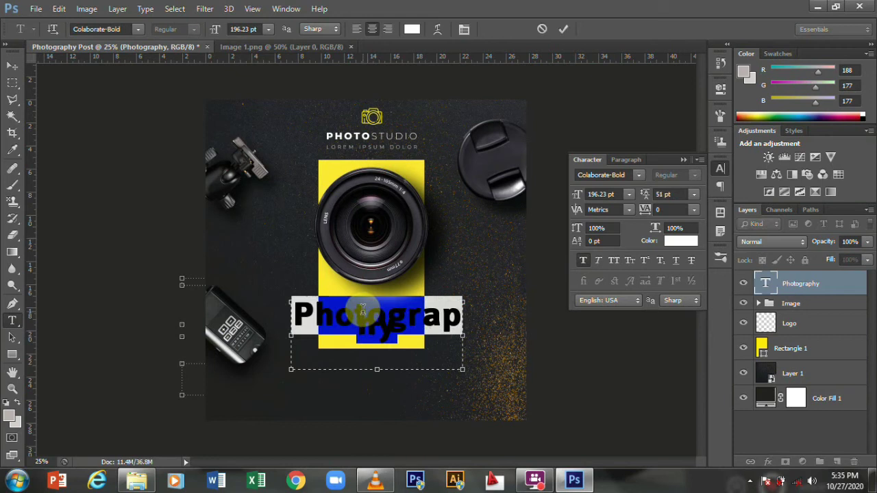
{"action": "left_click_drag", "start_coordinate": [464, 340], "coordinate": [490, 336]}
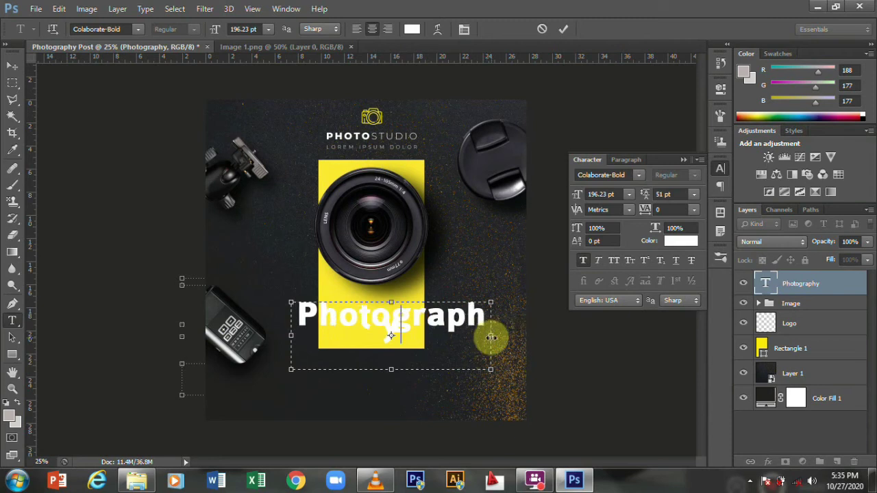
{"action": "left_click_drag", "start_coordinate": [490, 335], "coordinate": [505, 335]}
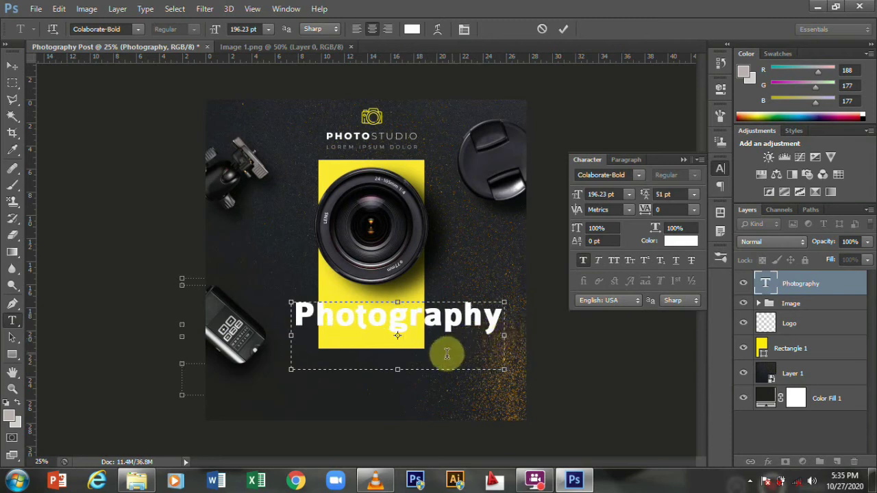
- Resize the title to 187.23 pt, condense it horizontally, commit, and nudge it left
{"action": "left_click_drag", "start_coordinate": [212, 31], "coordinate": [210, 30]}
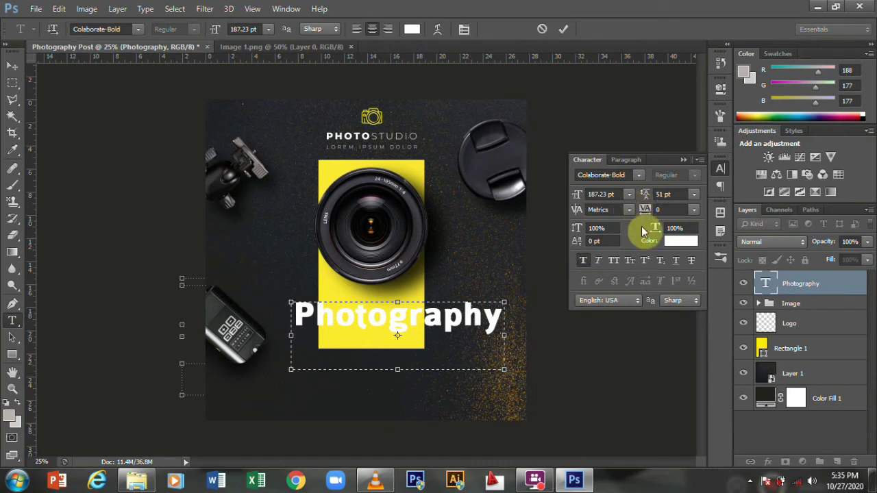
{"action": "left_click_drag", "start_coordinate": [654, 229], "coordinate": [644, 234]}
{"action": "left_click_drag", "start_coordinate": [505, 316], "coordinate": [297, 335]}
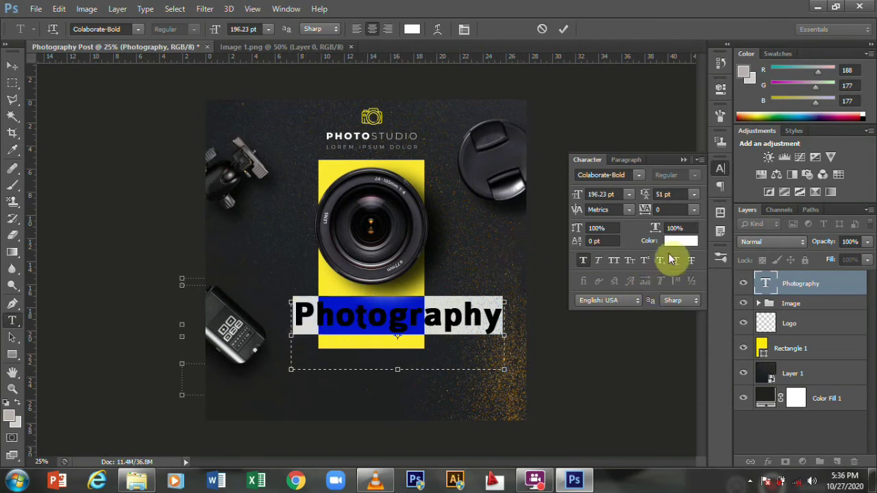
{"action": "left_click_drag", "start_coordinate": [654, 228], "coordinate": [646, 229]}
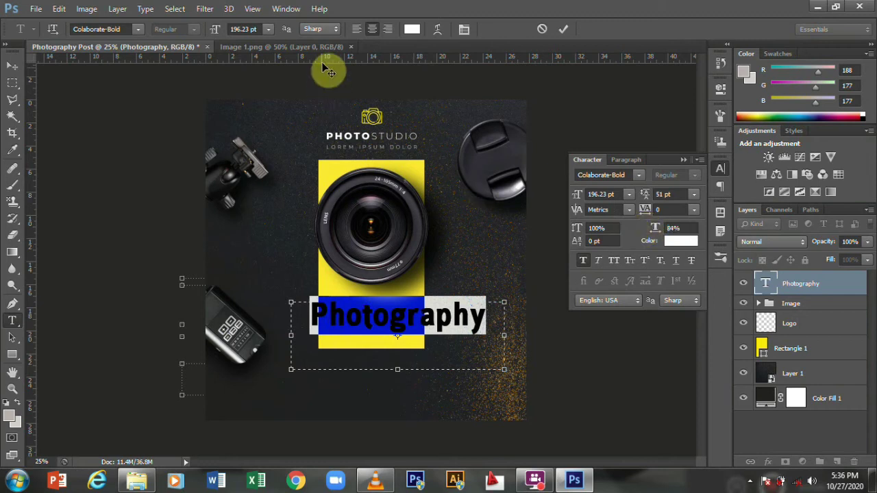
{"action": "left_click_drag", "start_coordinate": [220, 31], "coordinate": [210, 32]}
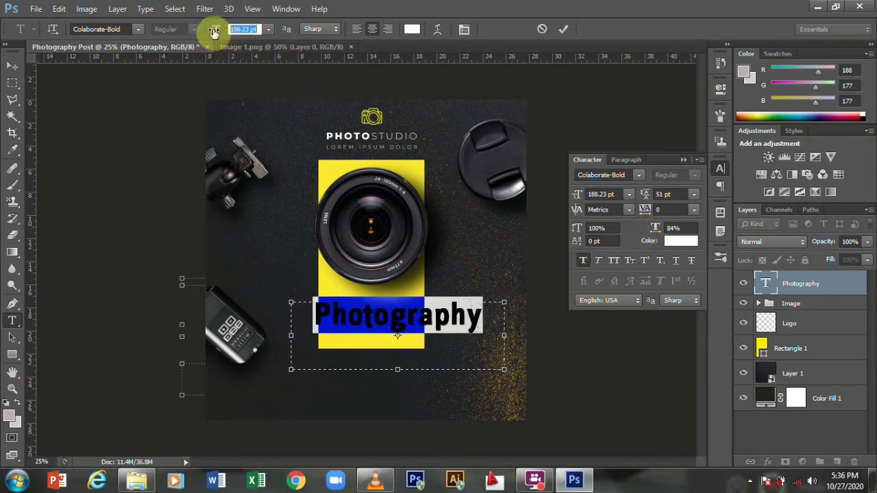
{"action": "left_click", "coordinate": [683, 159]}
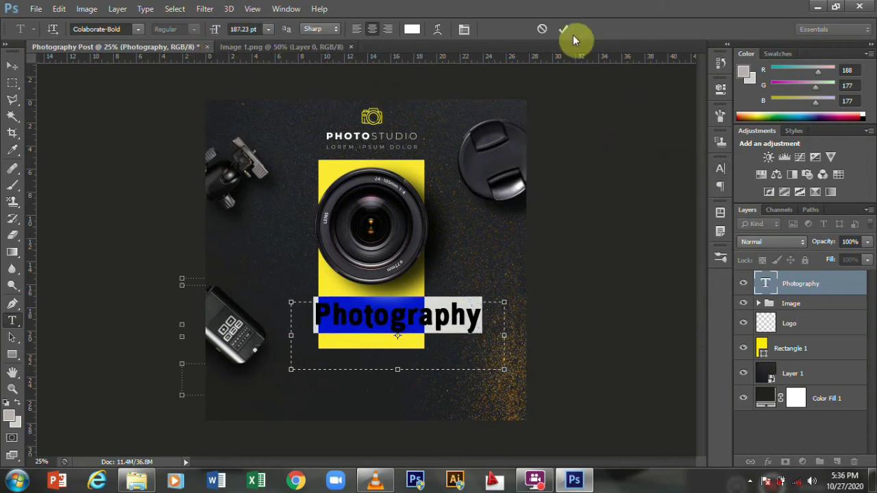
{"action": "left_click", "coordinate": [563, 30]}
{"action": "key", "text": "v"}
{"action": "left_click_drag", "start_coordinate": [437, 319], "coordinate": [415, 315]}
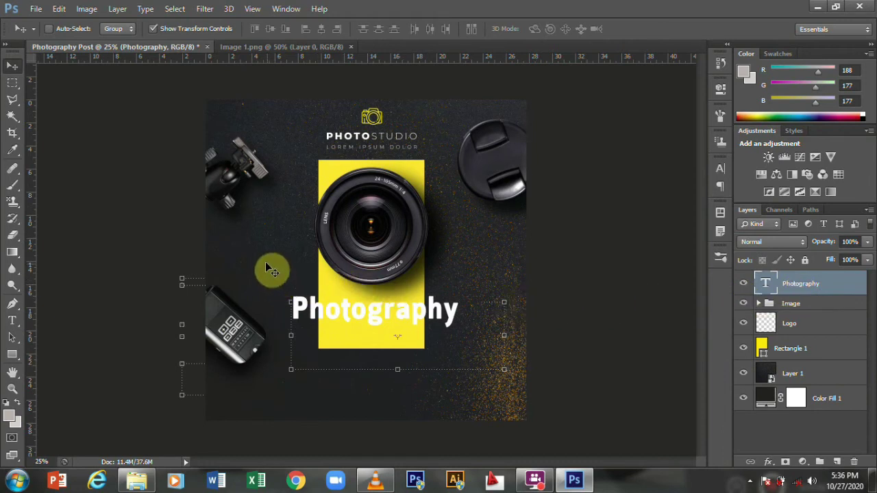
- Fill a rectangle around the Photography title with black (#000000) on a new layer
{"action": "left_click", "coordinate": [10, 89]}
{"action": "left_click_drag", "start_coordinate": [289, 294], "coordinate": [461, 330]}
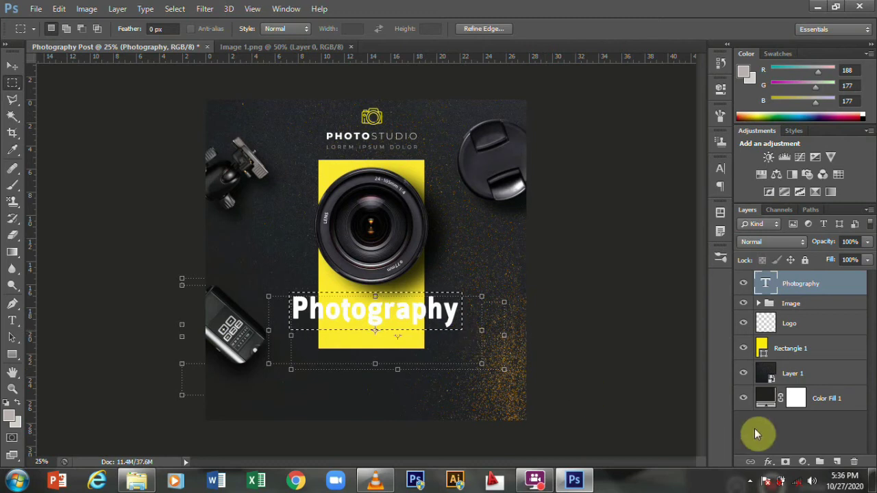
{"action": "left_click", "coordinate": [836, 462]}
{"action": "key", "text": "g"}
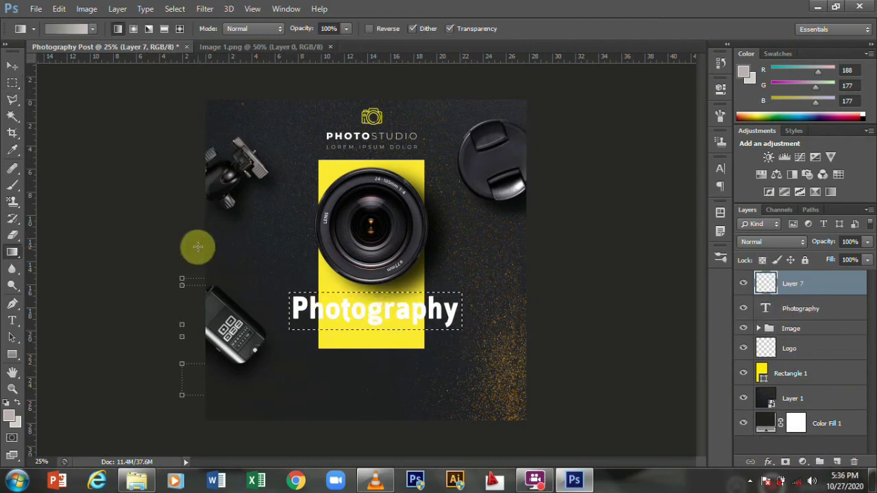
{"action": "left_click", "coordinate": [10, 414]}
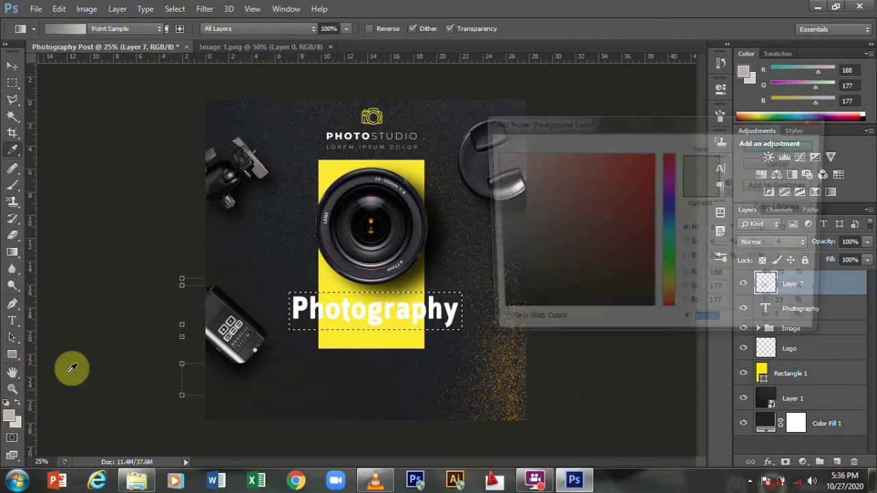
{"action": "type", "text": "000000"}
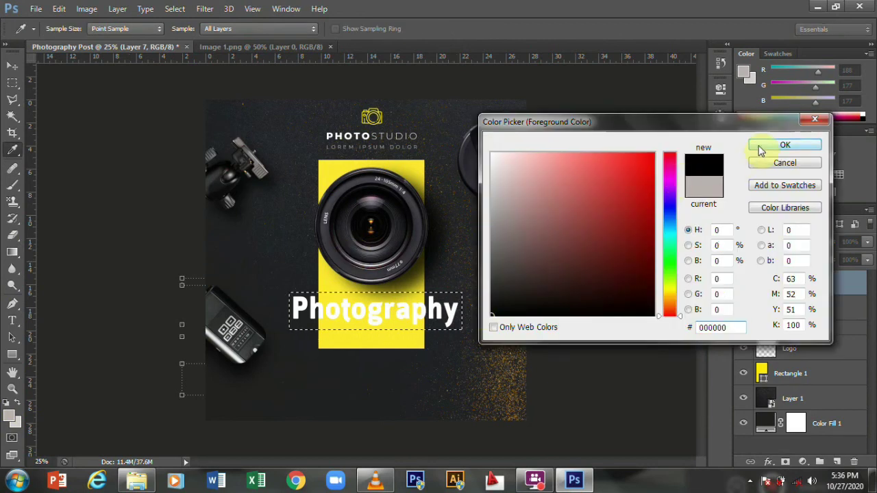
{"action": "left_click", "coordinate": [784, 144]}
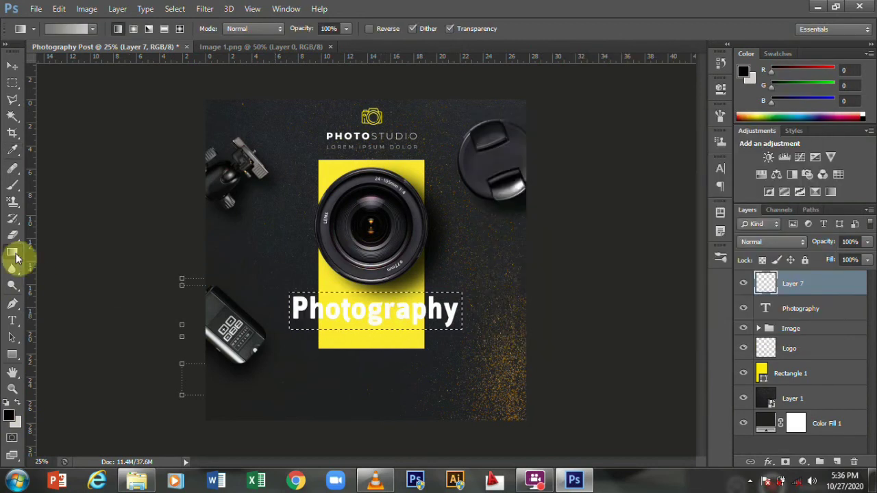
{"action": "left_click_drag", "start_coordinate": [12, 253], "coordinate": [58, 268]}
{"action": "left_click", "coordinate": [343, 311]}
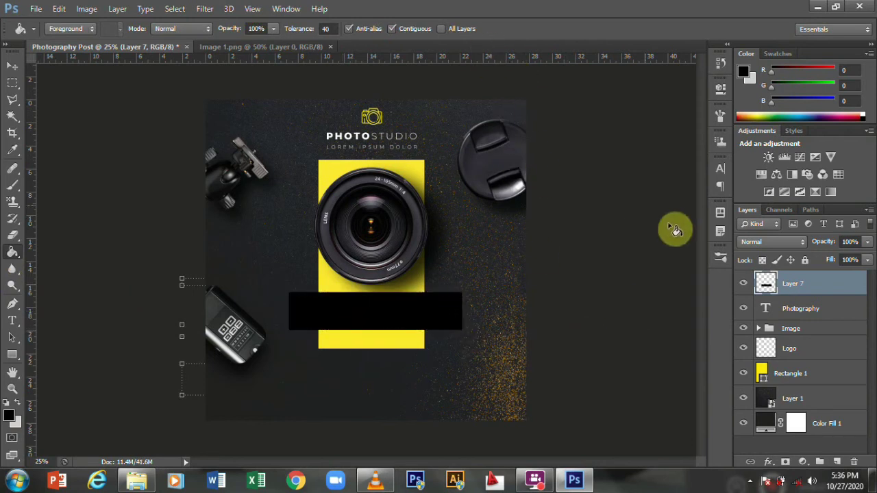
- Put the black backing under the Photography title and narrow the yellow bar to about 85% width
{"action": "key", "text": "v"}
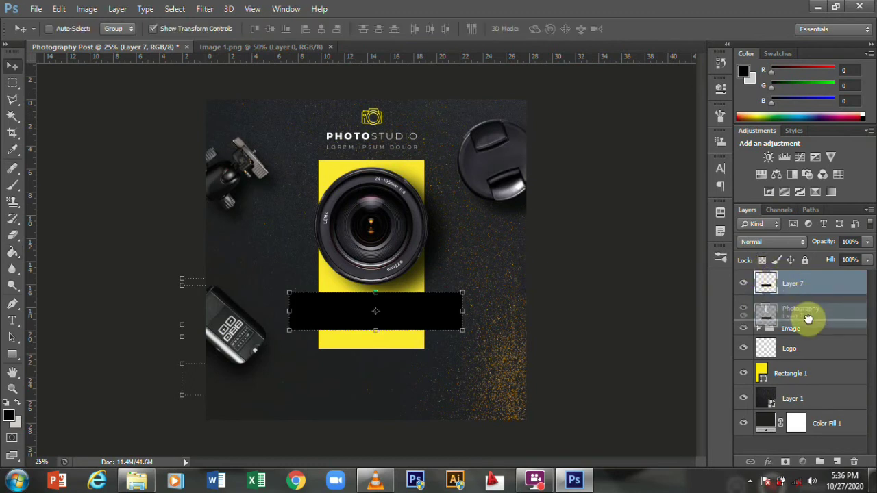
{"action": "left_click_drag", "start_coordinate": [787, 281], "coordinate": [809, 315]}
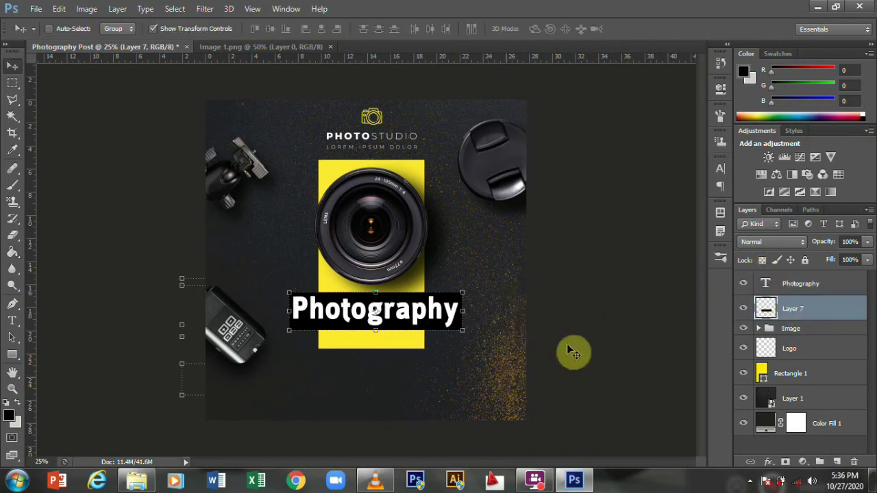
{"action": "left_click", "coordinate": [844, 368]}
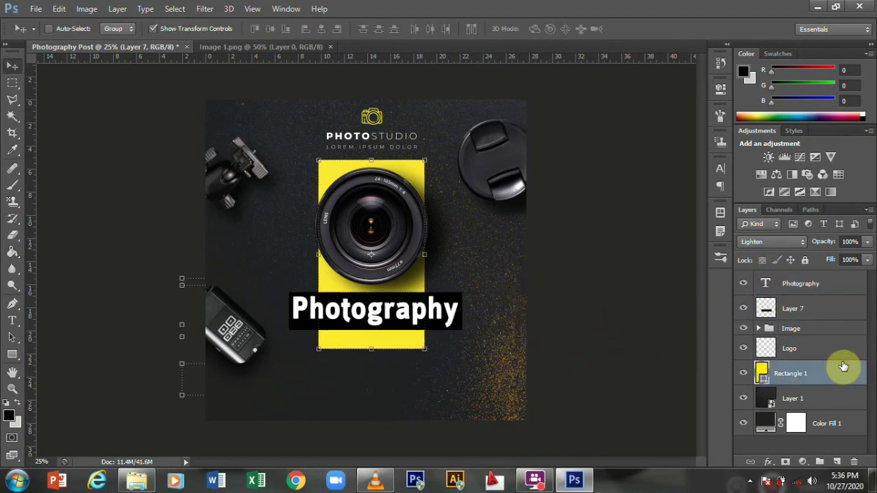
{"action": "left_click", "coordinate": [825, 434]}
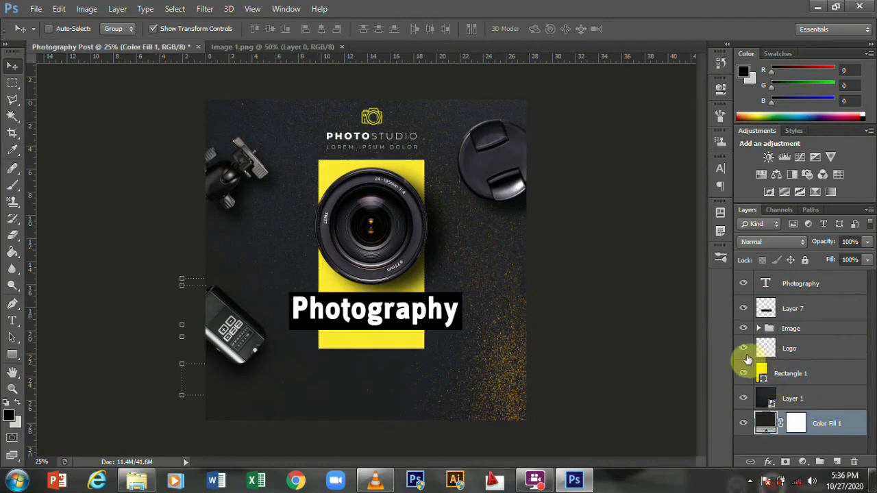
{"action": "left_click", "coordinate": [795, 374]}
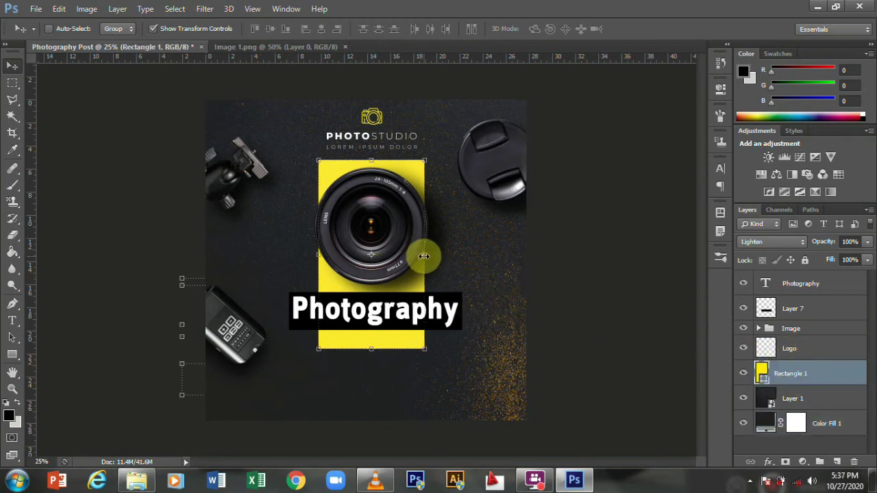
{"action": "left_click_drag", "start_coordinate": [424, 257], "coordinate": [418, 257]}
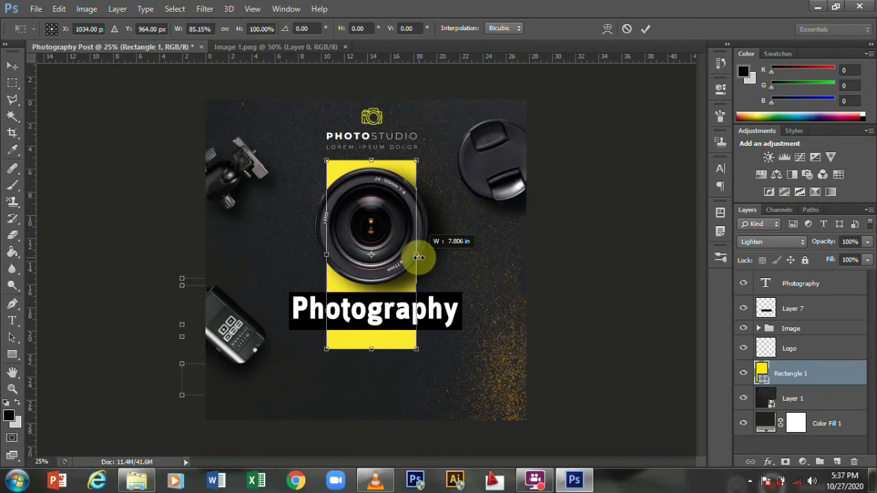
{"action": "left_click", "coordinate": [646, 28]}
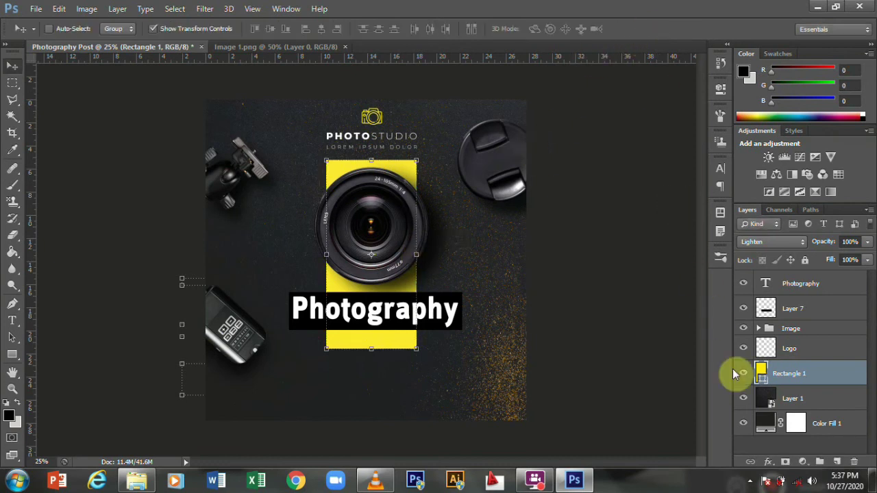
- Scale the Photography title and its black backing down together to about 86%
{"action": "left_click", "coordinate": [819, 424]}
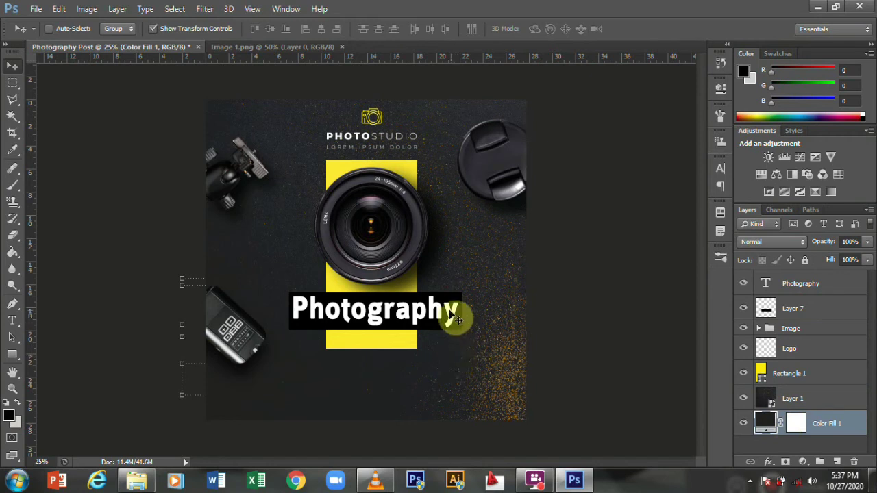
{"action": "left_click", "coordinate": [805, 285]}
{"action": "left_click", "coordinate": [799, 310], "text": "shift"}
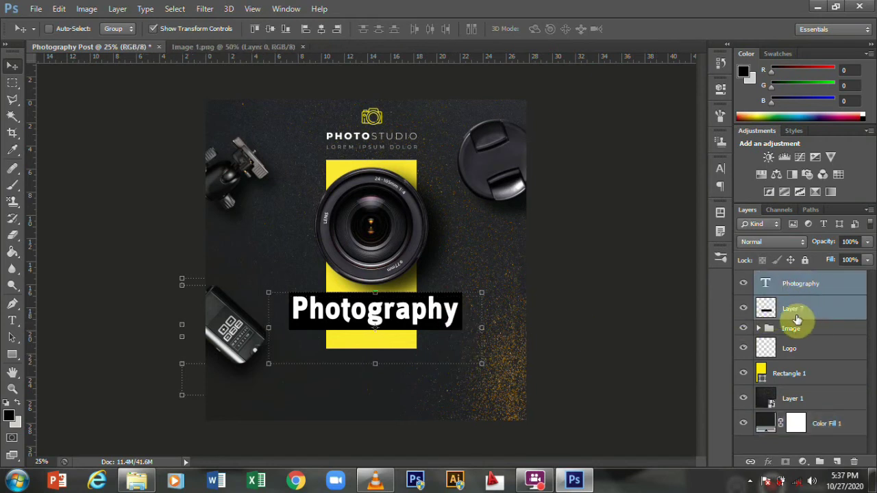
{"action": "left_click_drag", "start_coordinate": [478, 364], "coordinate": [466, 359]}
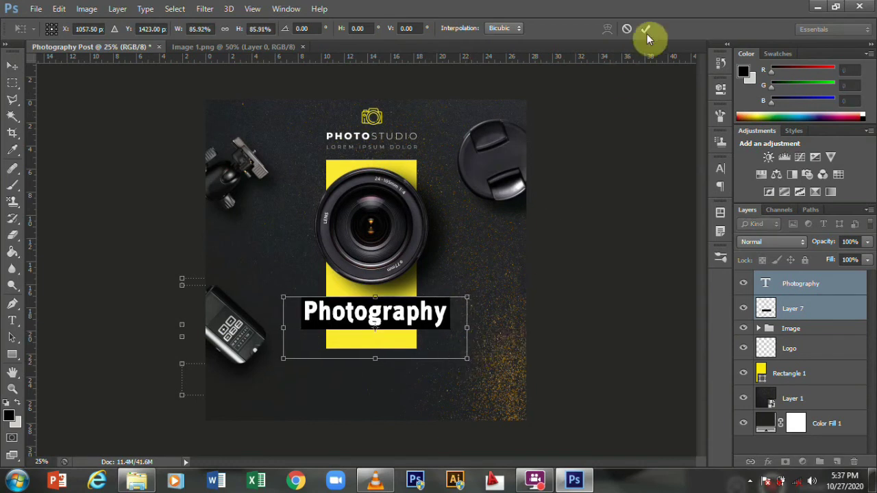
{"action": "left_click", "coordinate": [645, 29]}
{"action": "left_click", "coordinate": [792, 310]}
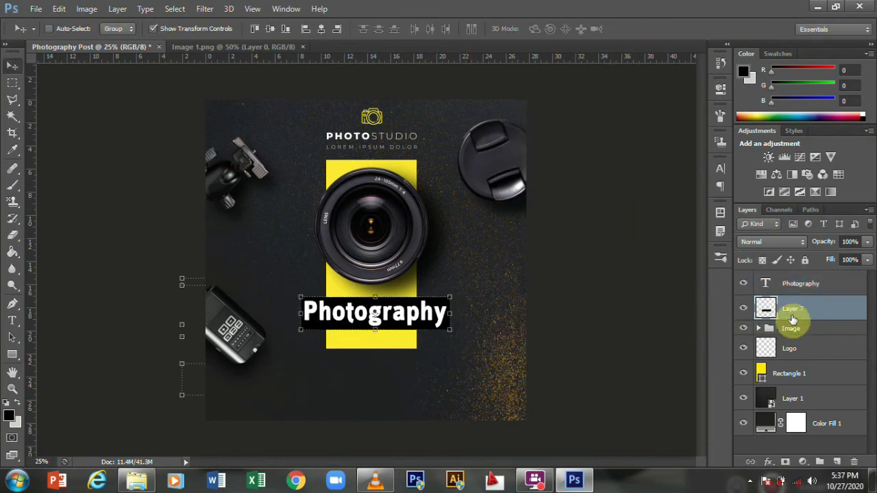
- Apply a Gaussian Blur of about 134.8 radius to the black backing on Layer 7
{"action": "left_click", "coordinate": [207, 9]}
{"action": "mouse_move", "coordinate": [211, 139]}
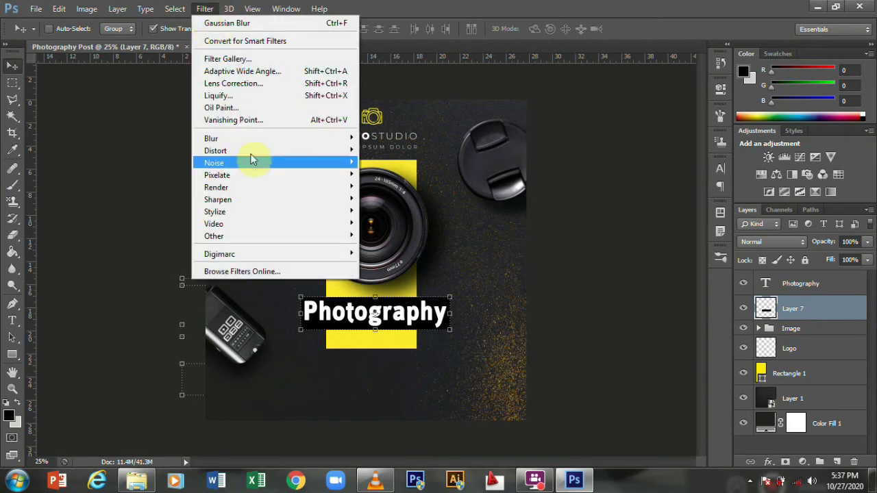
{"action": "left_click", "coordinate": [392, 229]}
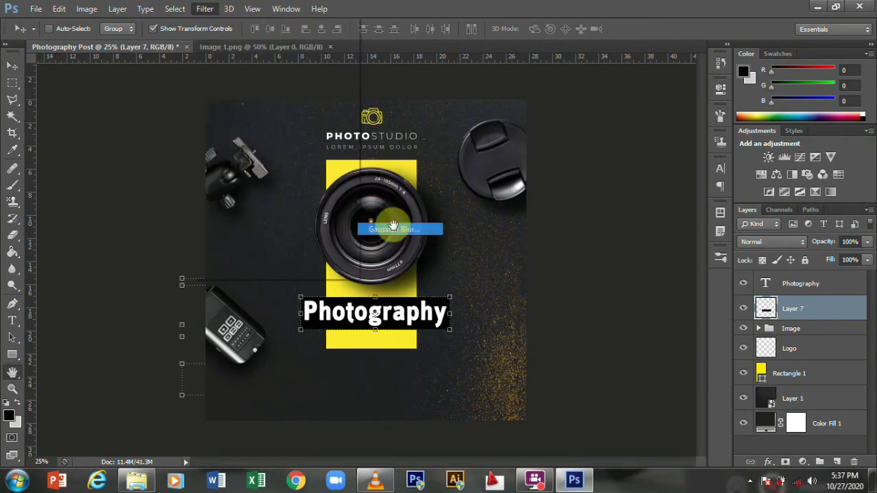
{"action": "left_click_drag", "start_coordinate": [423, 90], "coordinate": [171, 78]}
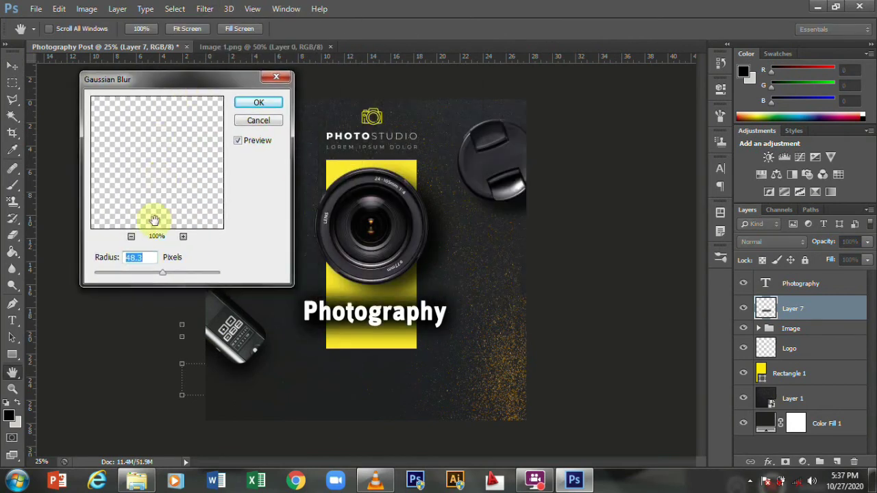
{"action": "left_click_drag", "start_coordinate": [161, 273], "coordinate": [145, 275]}
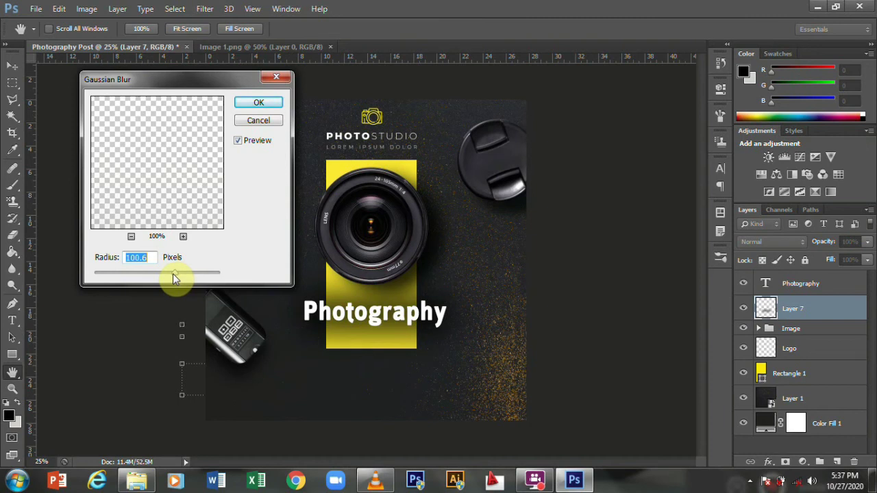
{"action": "left_click_drag", "start_coordinate": [173, 273], "coordinate": [182, 271]}
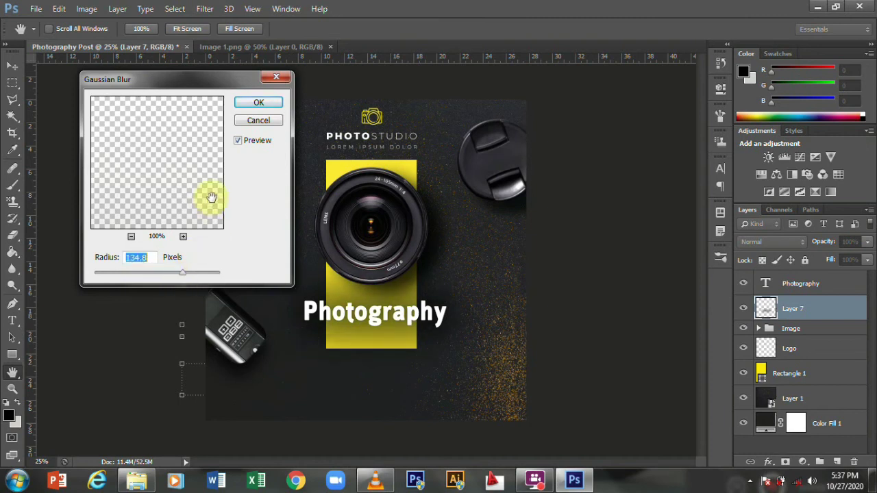
{"action": "left_click", "coordinate": [241, 103]}
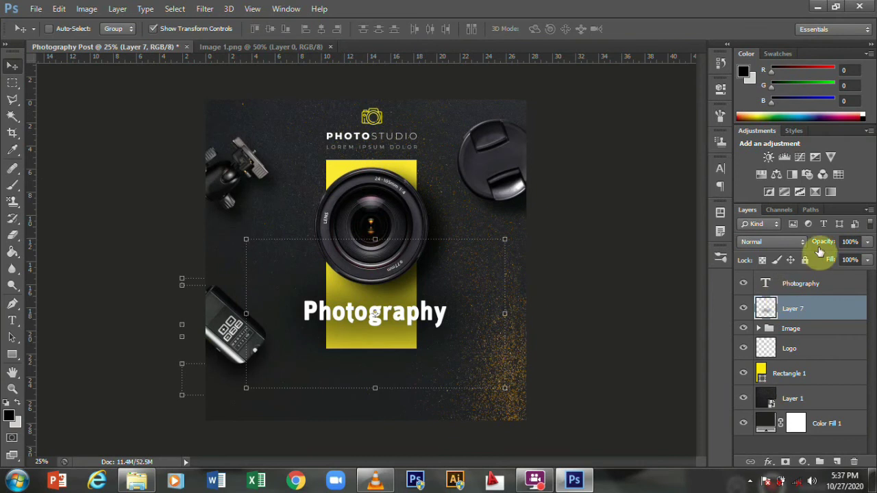
- Lower the blurred shadow's fill to 77% and group it with the Photography title
{"action": "left_click_drag", "start_coordinate": [822, 253], "coordinate": [814, 245]}
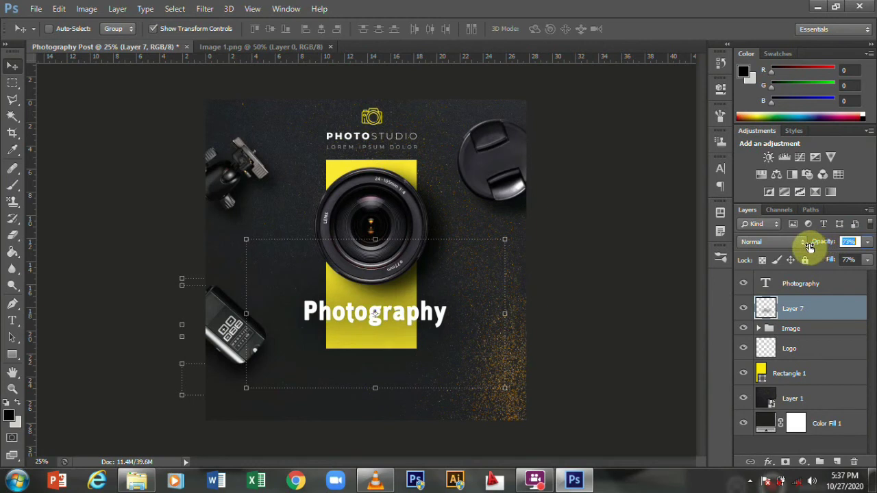
{"action": "type", "text": "70"}
{"action": "left_click", "coordinate": [744, 308]}
{"action": "left_click", "coordinate": [745, 309]}
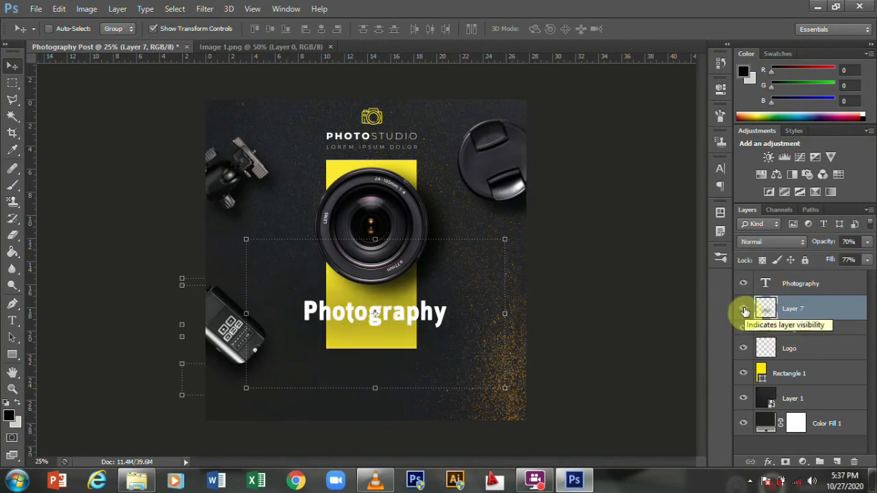
{"action": "left_click", "coordinate": [800, 283], "text": "shift"}
{"action": "key", "text": "ctrl+g"}
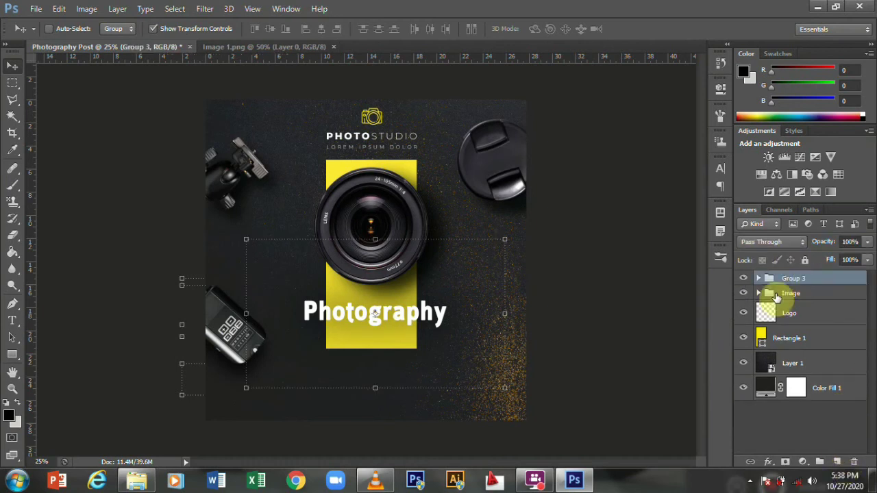
- Move the Photography group slightly lower and draw a text box near the poster's bottom edge
{"action": "mouse_move", "coordinate": [390, 327]}
{"action": "left_mouse_down"}
{"action": "mouse_move", "coordinate": [389, 334]}
{"action": "mouse_move", "coordinate": [404, 325]}
{"action": "left_mouse_up"}
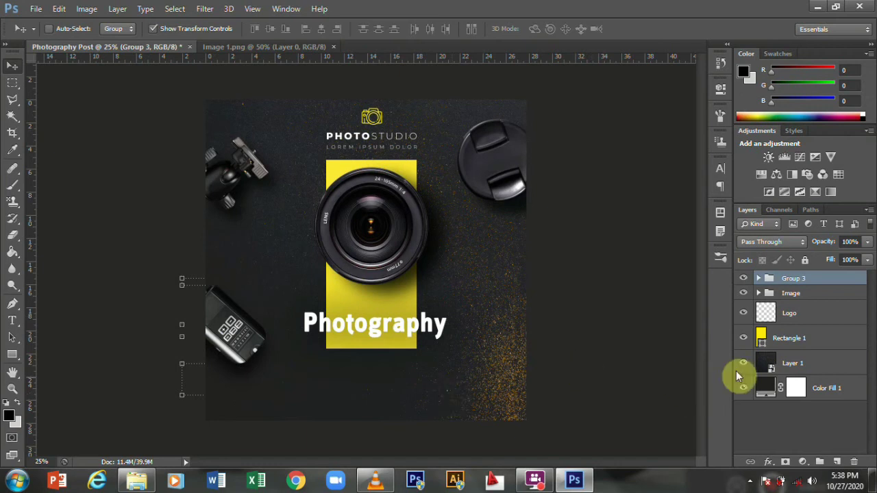
{"action": "key", "text": "t"}
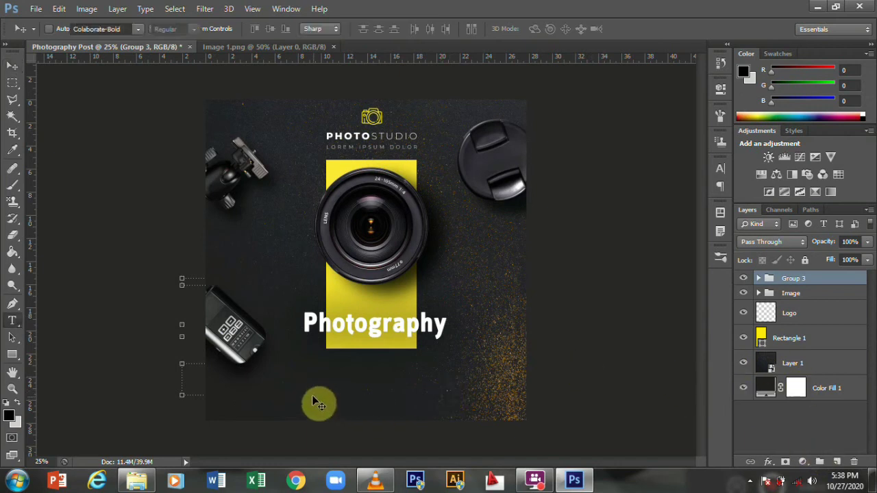
{"action": "left_click", "coordinate": [294, 390]}
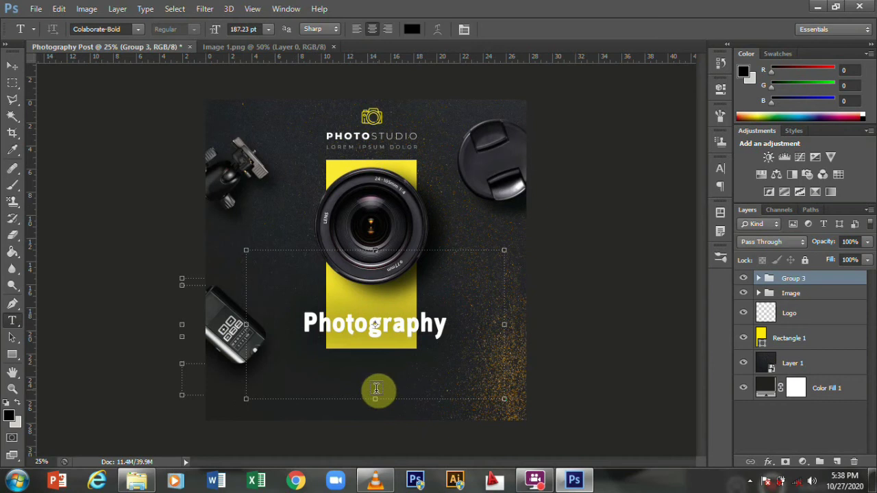
{"action": "left_click_drag", "start_coordinate": [291, 385], "coordinate": [497, 414]}
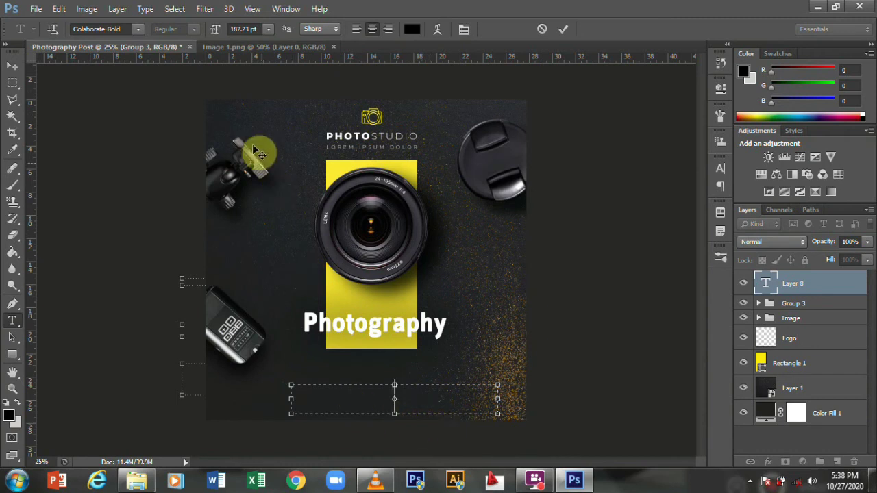
- Set the new text box's font size to 50.23 pt
{"action": "left_click", "coordinate": [240, 28]}
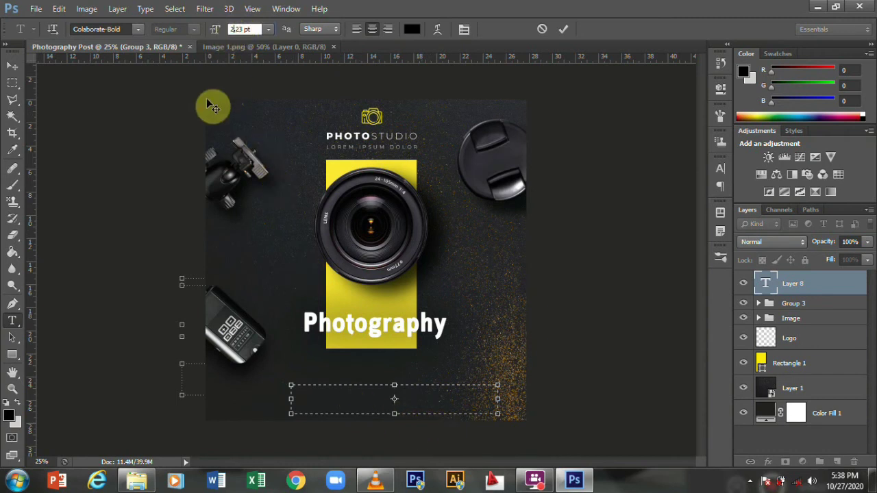
{"action": "type", "text": "20.23"}
{"action": "key", "text": "Return"}
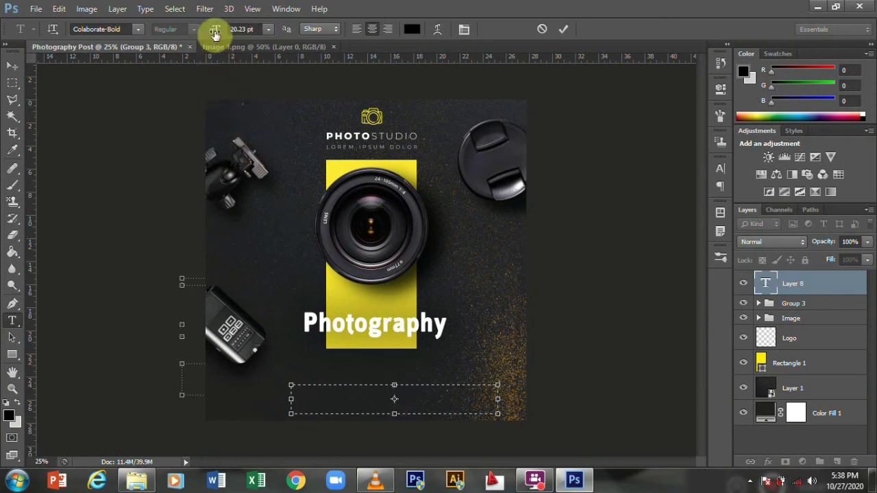
{"action": "left_click_drag", "start_coordinate": [214, 31], "coordinate": [222, 31]}
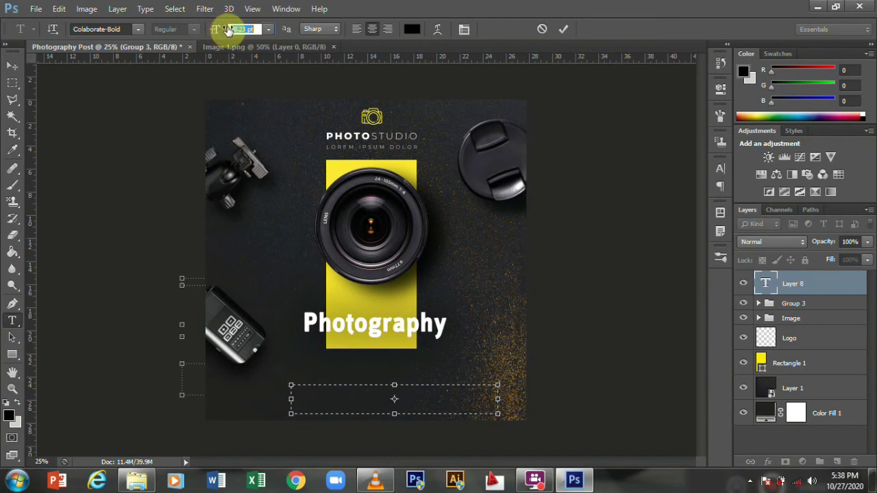
{"action": "mouse_move", "coordinate": [225, 32]}
{"action": "left_mouse_down"}
{"action": "mouse_move", "coordinate": [217, 46]}
{"action": "mouse_move", "coordinate": [216, 31]}
{"action": "left_mouse_up"}
{"action": "left_click", "coordinate": [383, 400]}
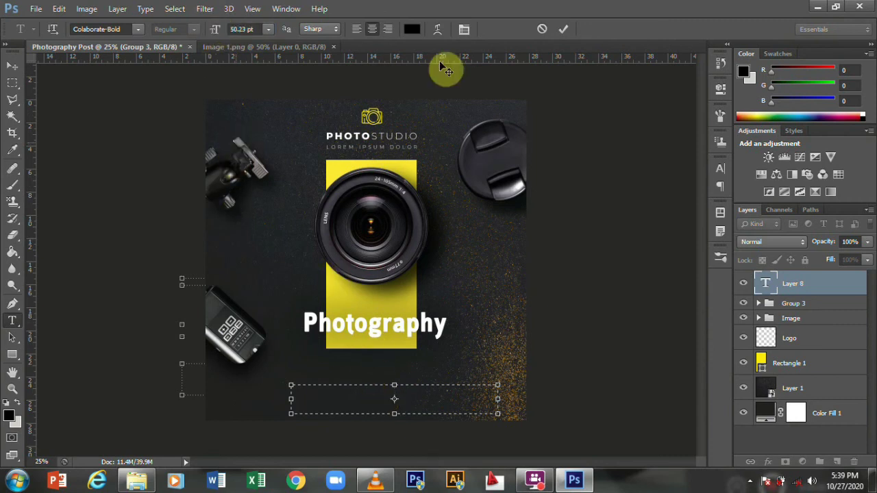
- Change the empty text box's font to Bahnschrift
{"action": "left_click", "coordinate": [136, 30]}
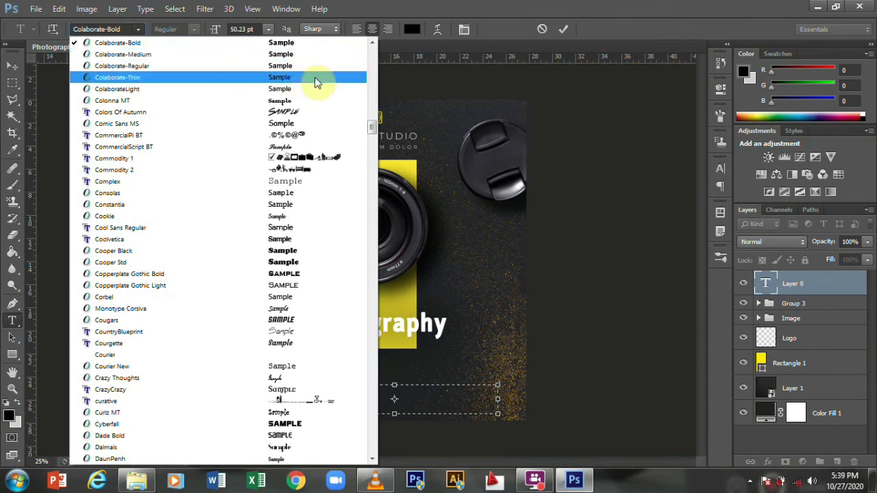
{"action": "left_click_drag", "start_coordinate": [371, 123], "coordinate": [375, 57]}
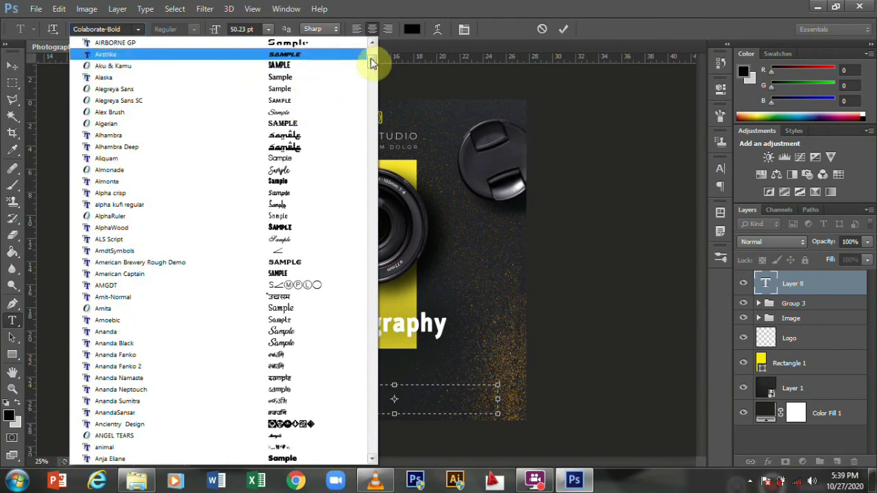
{"action": "left_click_drag", "start_coordinate": [373, 60], "coordinate": [373, 54]}
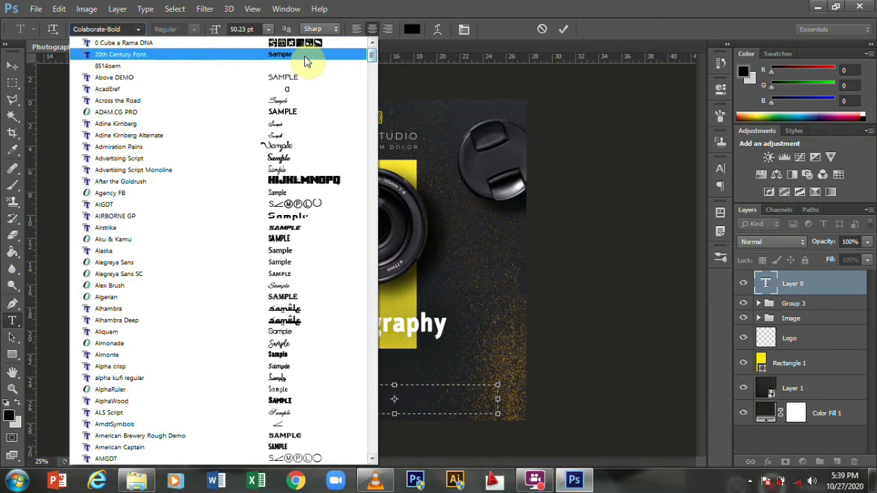
{"action": "left_click_drag", "start_coordinate": [373, 55], "coordinate": [374, 82]}
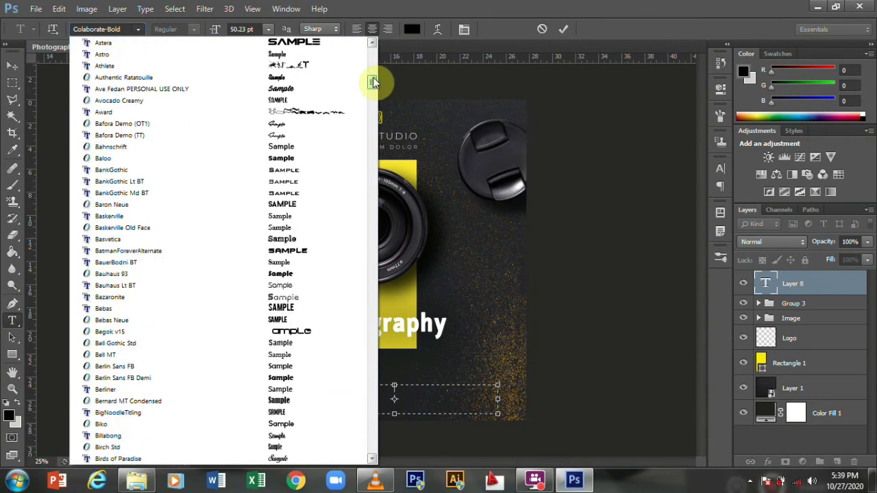
{"action": "left_click", "coordinate": [288, 146]}
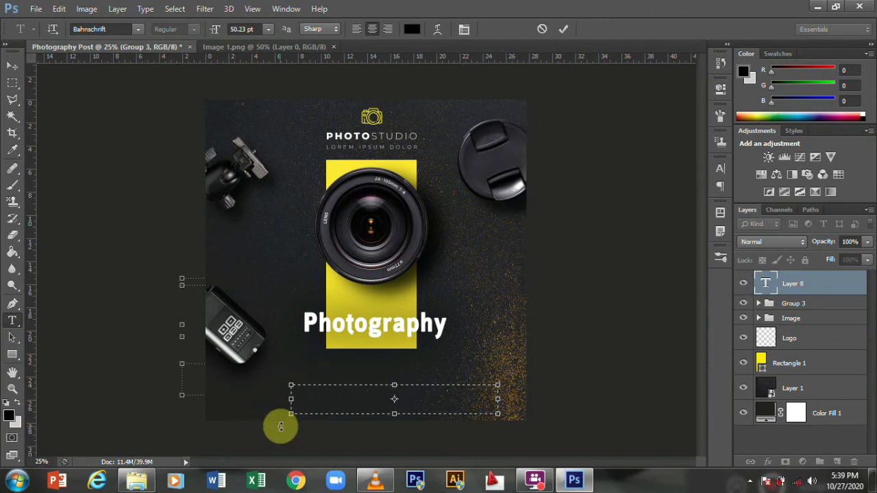
- Select the whole contact line and enlarge it to 100.23 pt
{"action": "left_click", "coordinate": [221, 29]}
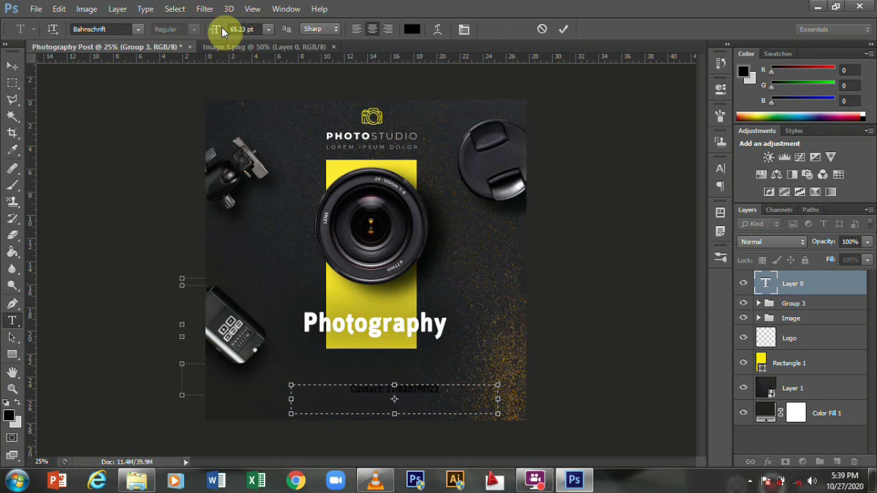
{"action": "key", "text": "ctrl+a"}
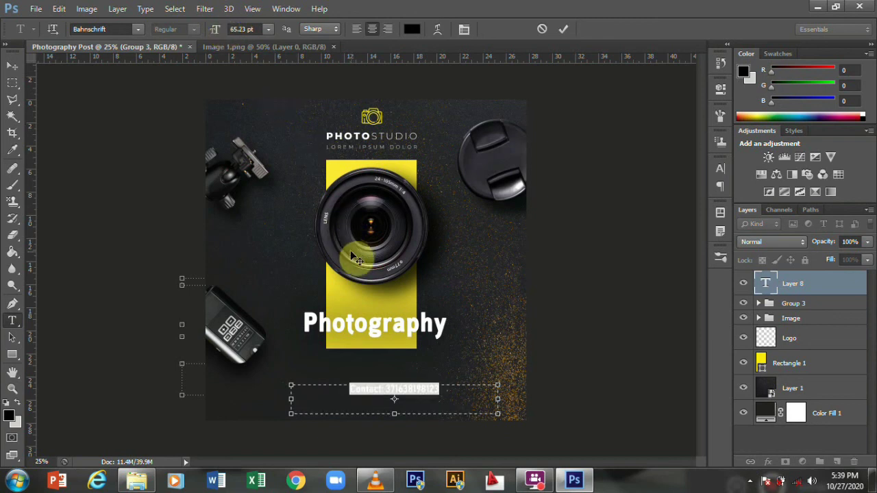
{"action": "left_click_drag", "start_coordinate": [214, 31], "coordinate": [225, 31]}
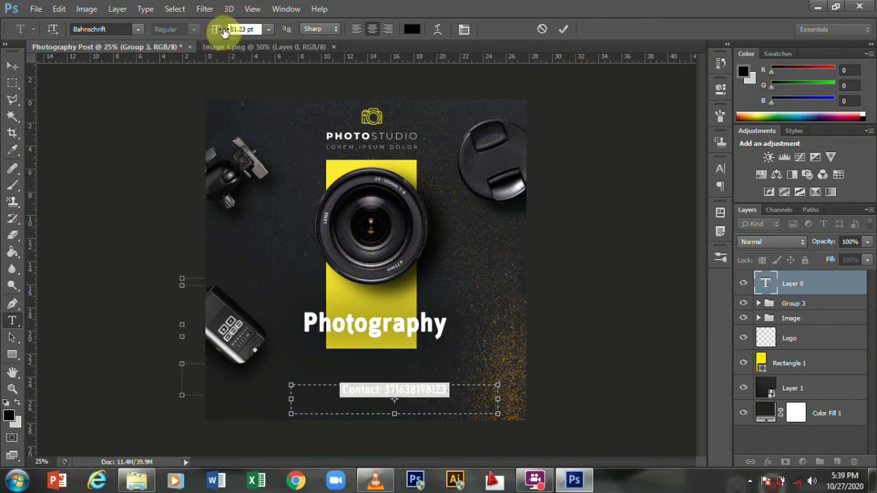
{"action": "mouse_move", "coordinate": [225, 29]}
{"action": "left_mouse_down"}
{"action": "mouse_move", "coordinate": [217, 30]}
{"action": "mouse_move", "coordinate": [228, 29]}
{"action": "left_mouse_up"}
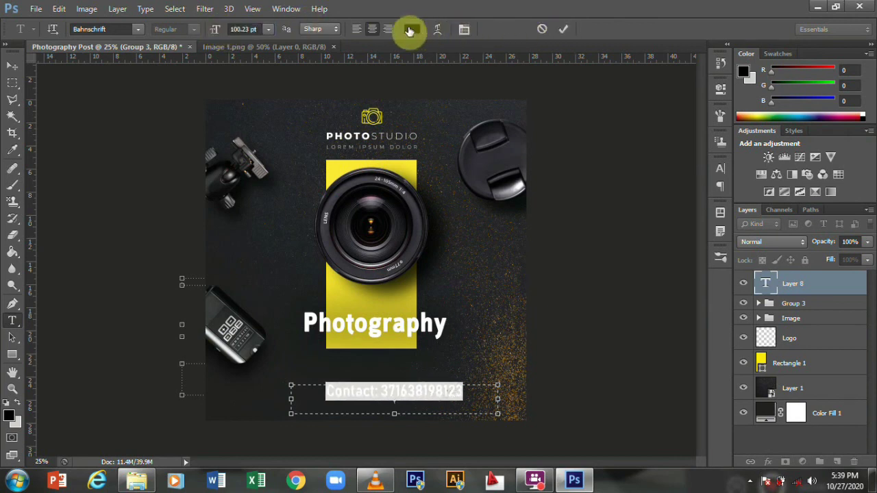
{"action": "left_click", "coordinate": [412, 29]}
- Colour the contact text light grey (cbcaca) and commit the edit
{"action": "left_click", "coordinate": [496, 188]}
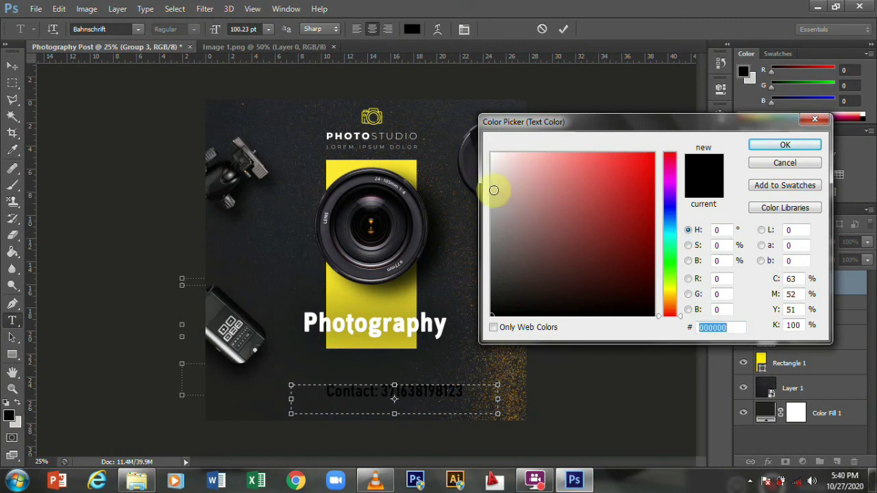
{"action": "mouse_move", "coordinate": [496, 188]}
{"action": "left_mouse_down"}
{"action": "mouse_move", "coordinate": [496, 208]}
{"action": "mouse_move", "coordinate": [496, 199]}
{"action": "left_mouse_up"}
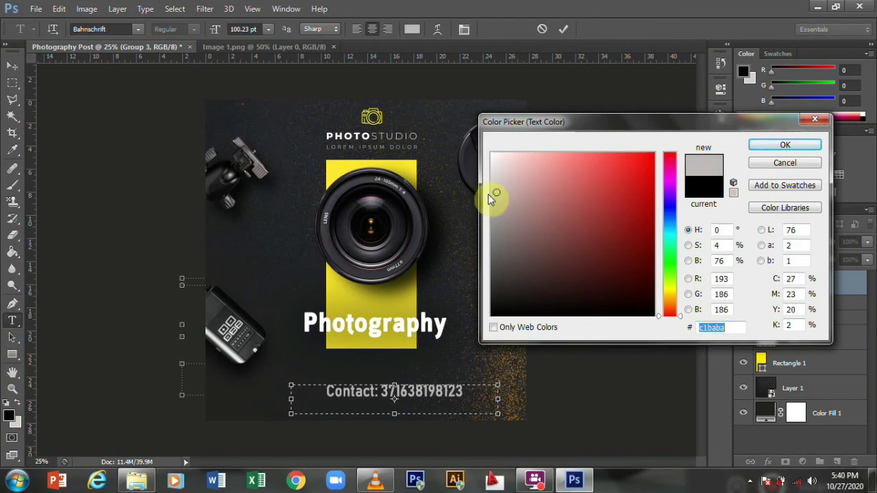
{"action": "left_click_drag", "start_coordinate": [488, 194], "coordinate": [489, 159]}
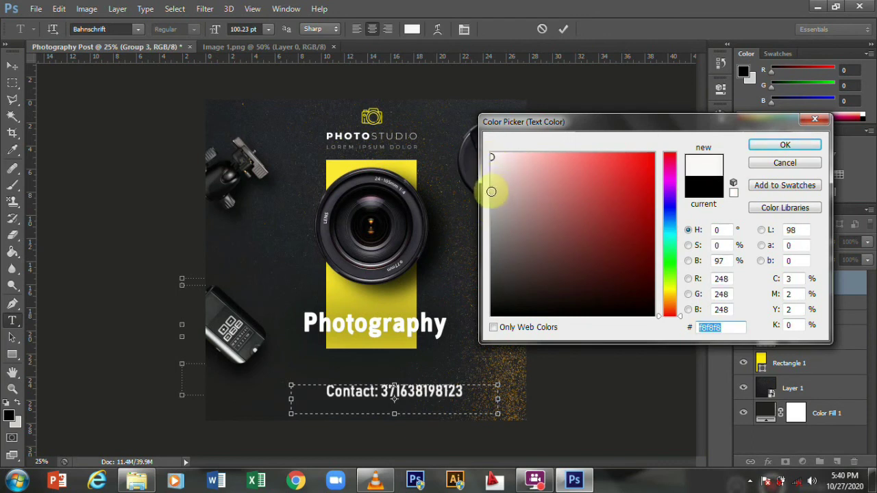
{"action": "left_click_drag", "start_coordinate": [491, 191], "coordinate": [494, 188]}
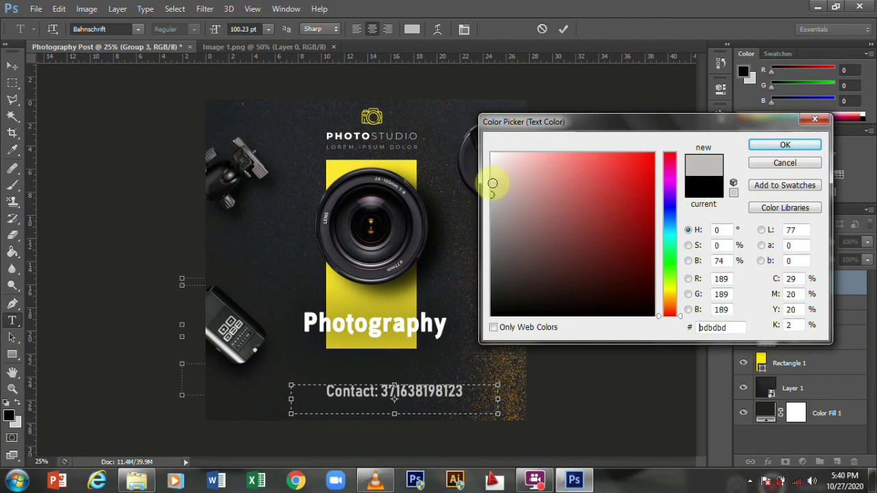
{"action": "left_click", "coordinate": [785, 145]}
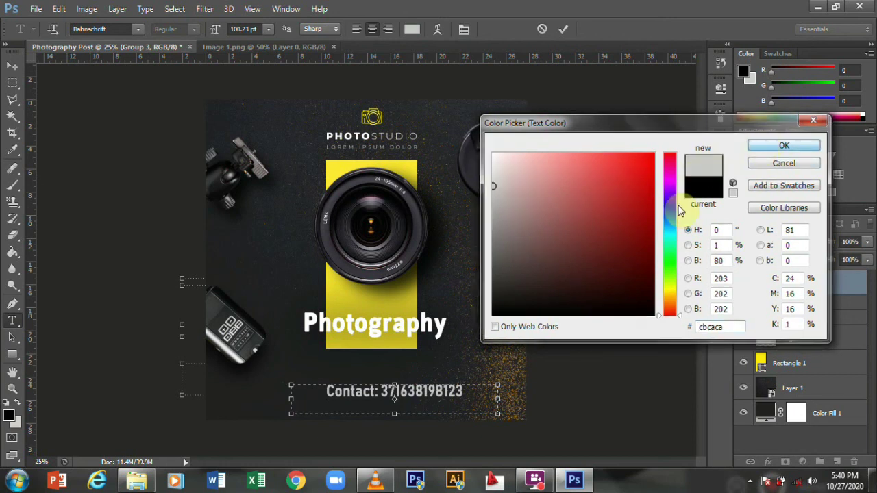
{"action": "left_click", "coordinate": [563, 30]}
- Shrink the contact text box to fit tightly around its line
{"action": "left_click", "coordinate": [411, 393]}
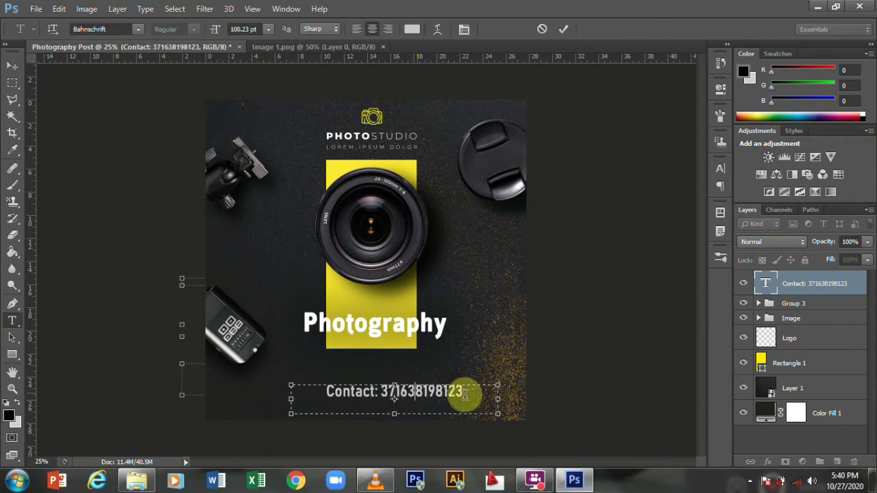
{"action": "left_click_drag", "start_coordinate": [498, 400], "coordinate": [444, 400]}
{"action": "mouse_move", "coordinate": [367, 414]}
{"action": "left_mouse_down"}
{"action": "mouse_move", "coordinate": [372, 383]}
{"action": "mouse_move", "coordinate": [358, 394]}
{"action": "mouse_move", "coordinate": [358, 414]}
{"action": "left_mouse_up"}
{"action": "key", "text": "Return"}
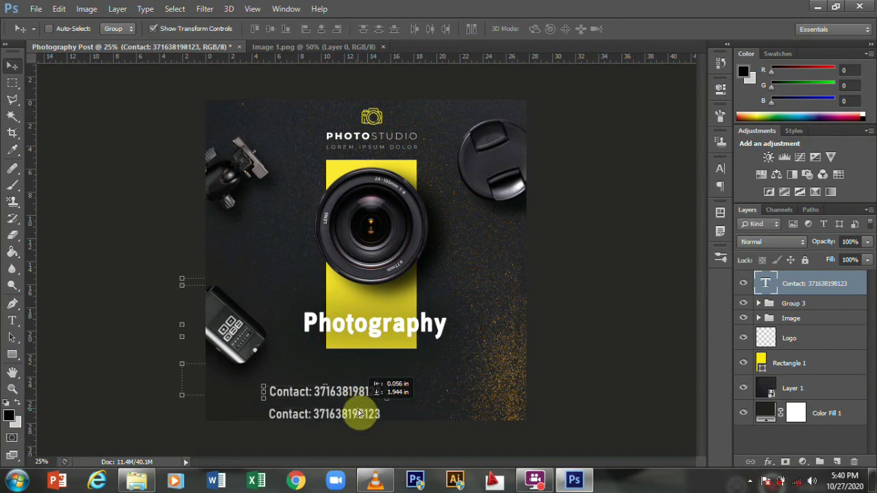
- Duplicate the contact line just below and change 'Contact' to 'Website'
{"action": "scroll", "coordinate": [407, 433], "scroll_direction": "up", "scroll_amount": 3}
{"action": "left_click_drag", "start_coordinate": [436, 313], "coordinate": [434, 323]}
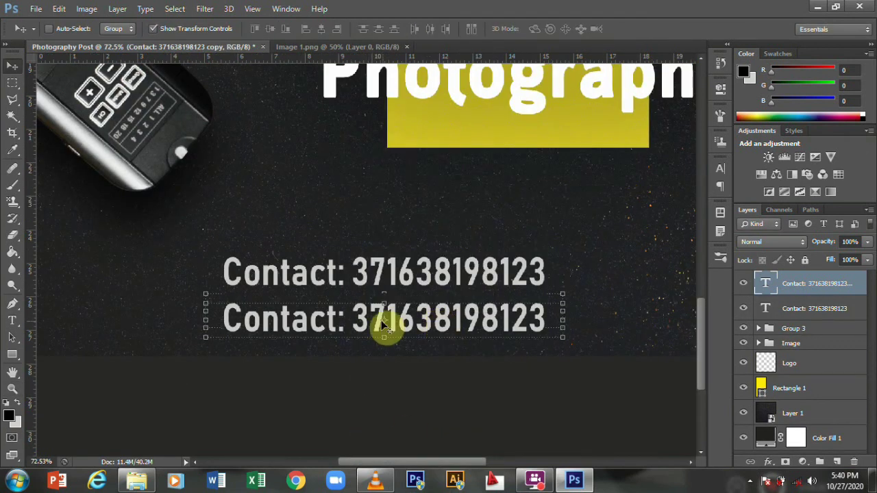
{"action": "key", "text": "t"}
{"action": "triple_click", "coordinate": [313, 323]}
{"action": "left_click", "coordinate": [334, 322]}
{"action": "key", "text": "BackSpace"}
{"action": "key", "text": "BackSpace"}
{"action": "key", "text": "BackSpace"}
{"action": "key", "text": "BackSpace"}
{"action": "key", "text": "BackSpace"}
{"action": "key", "text": "BackSpace"}
{"action": "type", "text": "Website"}
{"action": "left_click_drag", "start_coordinate": [360, 320], "coordinate": [536, 323]}
{"action": "type", "text": "www.photostu"}
{"action": "key", "text": "BackSpace"}
{"action": "key", "text": "BackSpace"}
{"action": "key", "text": "BackSpace"}
{"action": "type", "text": "o."}
{"action": "key", "text": "BackSpace"}
{"action": "key", "text": "BackSpace"}
{"action": "key", "text": "BackSpace"}
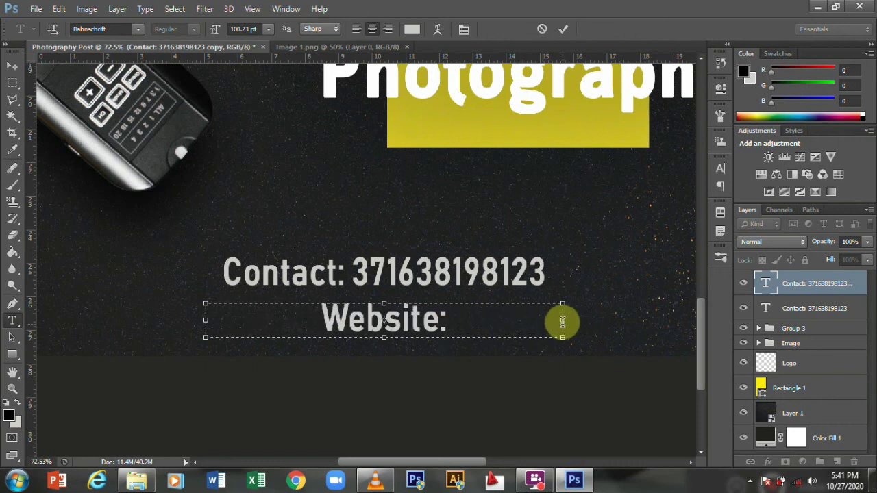
{"action": "type", "text": "www.photo.com"}
{"action": "left_click", "coordinate": [515, 322]}
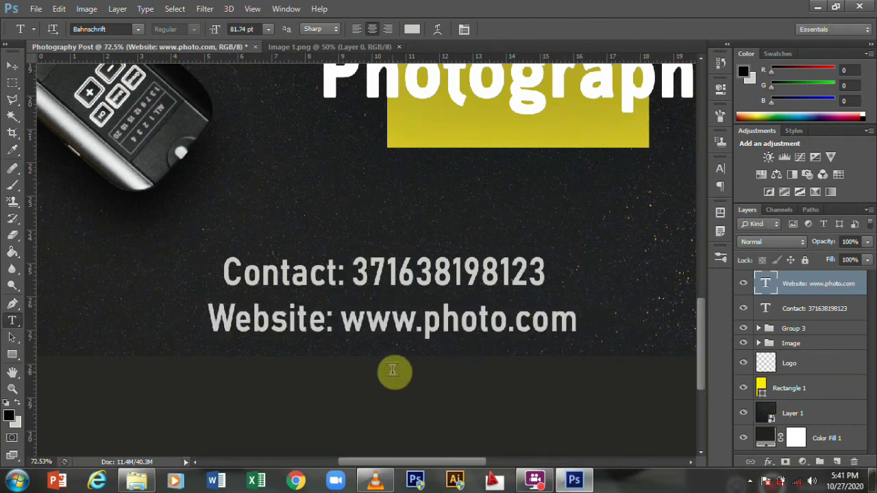
{"action": "left_click_drag", "start_coordinate": [370, 327], "coordinate": [387, 322]}
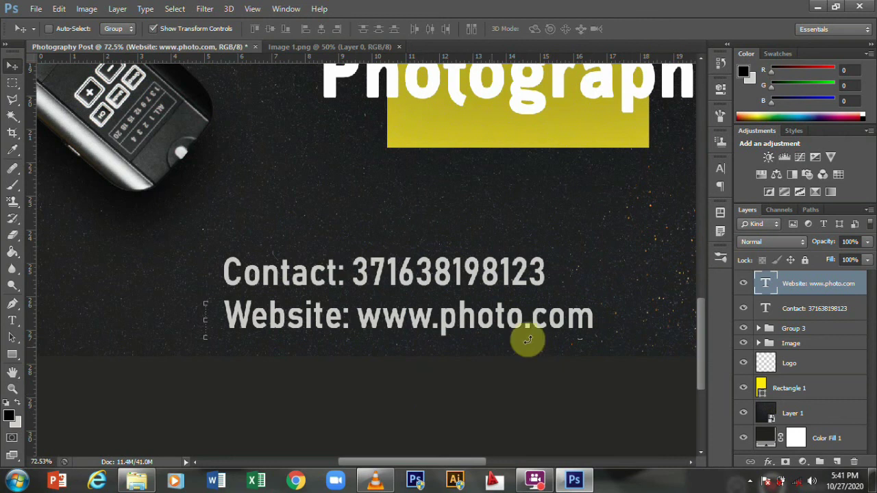
- Draw a rectangle around both text lines with a white stroke and no fill
{"action": "left_click", "coordinate": [12, 354]}
{"action": "left_click_drag", "start_coordinate": [192, 243], "coordinate": [600, 343]}
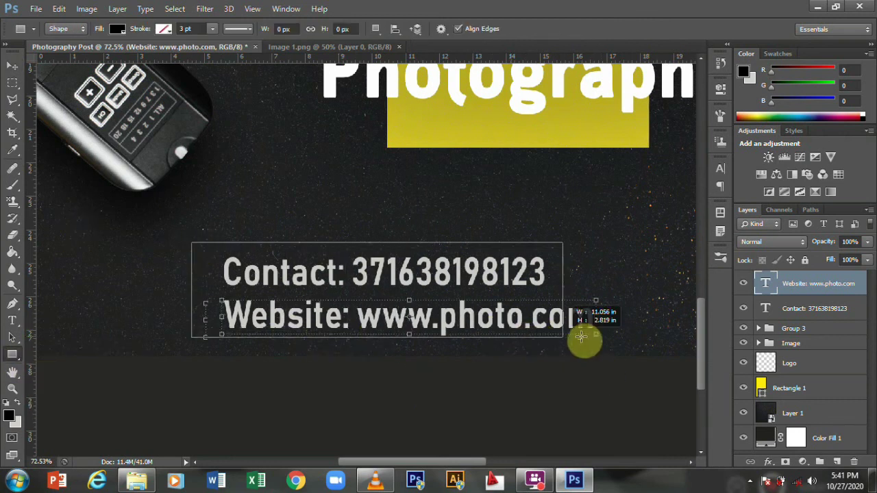
{"action": "left_click", "coordinate": [162, 27]}
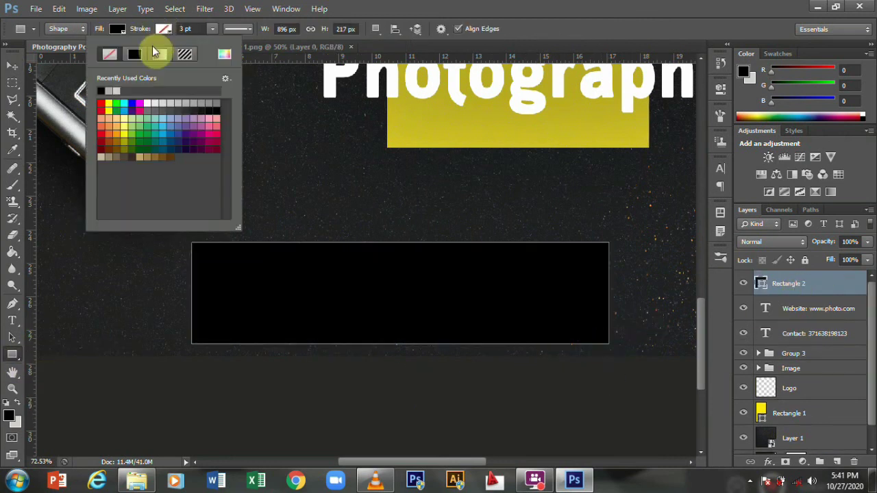
{"action": "left_click", "coordinate": [146, 102]}
{"action": "left_click", "coordinate": [116, 28]}
{"action": "left_click", "coordinate": [63, 54]}
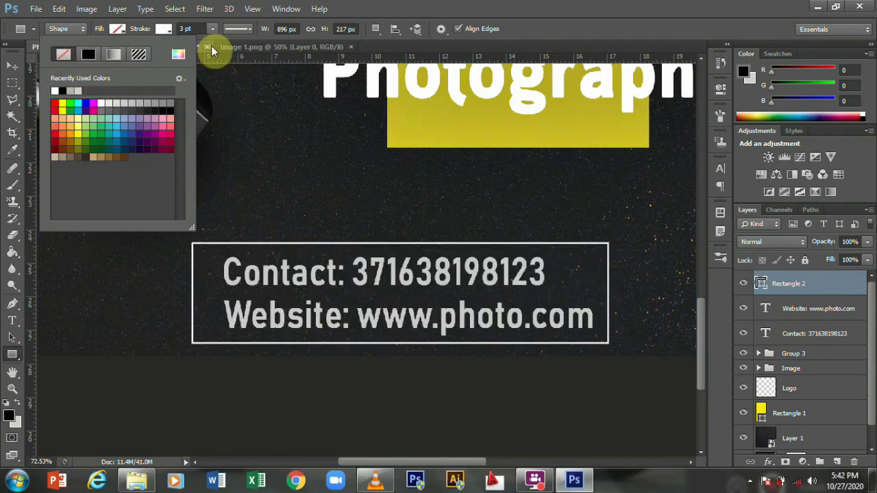
{"action": "left_click", "coordinate": [185, 28]}
- Pull the outline rectangle's left edge inward to fit the text block
{"action": "key", "text": "ctrl+t"}
{"action": "left_click_drag", "start_coordinate": [193, 293], "coordinate": [203, 292]}
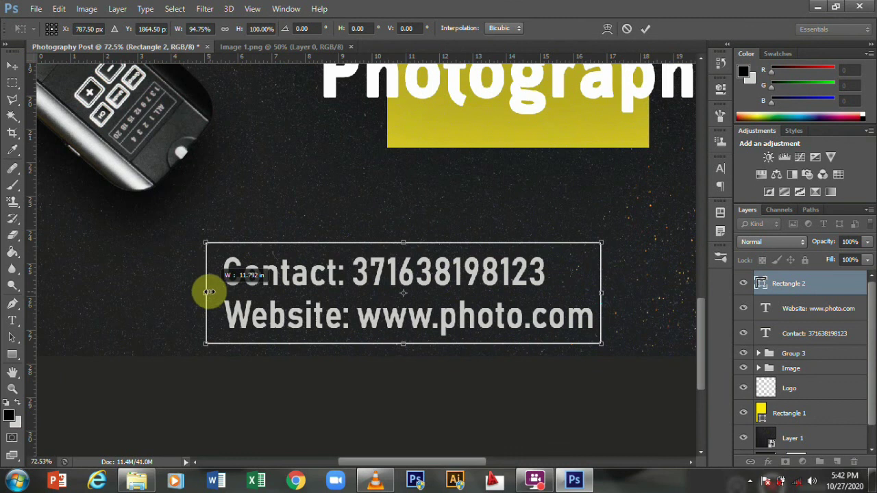
{"action": "left_click", "coordinate": [646, 28]}
{"action": "key", "text": "z"}
{"action": "right_click", "coordinate": [336, 288]}
{"action": "left_click", "coordinate": [353, 288]}
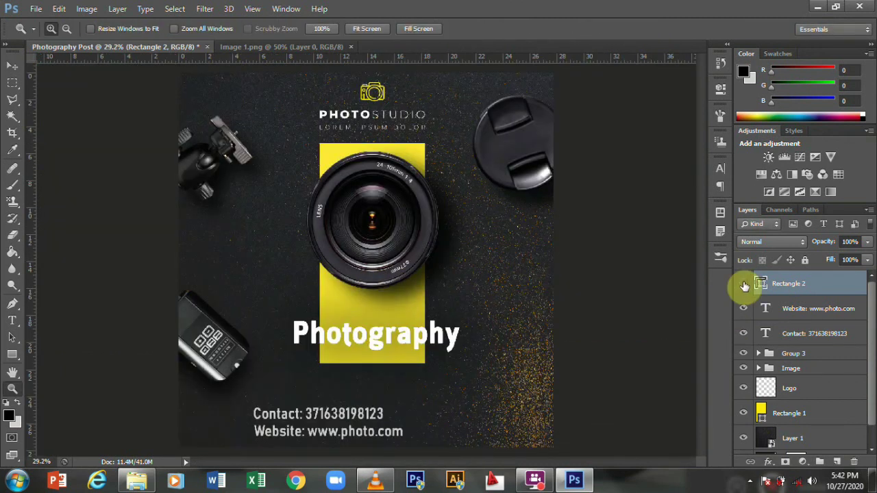
{"action": "left_click_drag", "start_coordinate": [303, 415], "coordinate": [342, 439]}
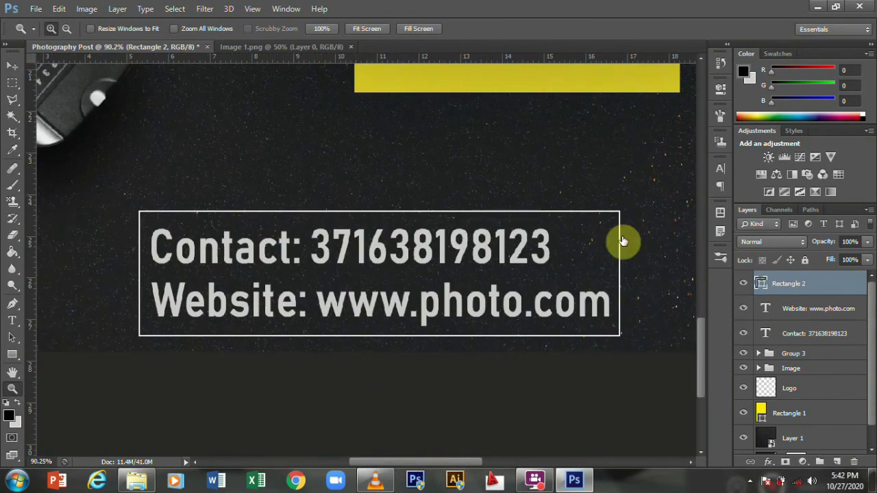
{"action": "key", "text": "v"}
{"action": "key", "text": "u"}
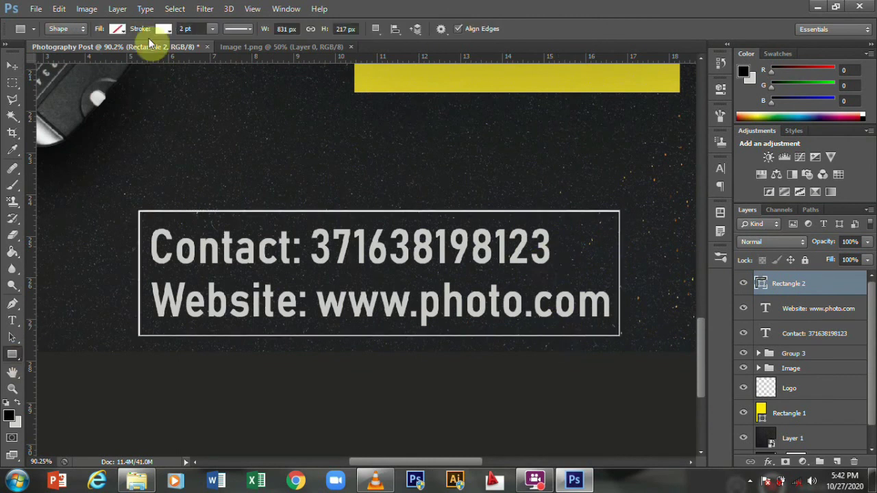
{"action": "key", "text": "z"}
{"action": "right_click", "coordinate": [196, 126]}
{"action": "left_click", "coordinate": [218, 135]}
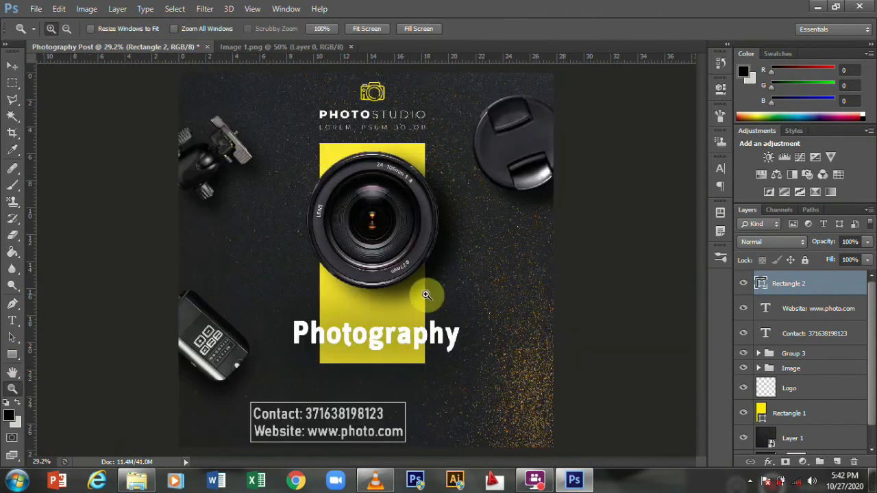
- Move the framed contact block toward the bottom-left and scale it smaller
{"action": "key", "text": "v"}
{"action": "mouse_move", "coordinate": [381, 374]}
{"action": "left_mouse_down"}
{"action": "mouse_move", "coordinate": [366, 418]}
{"action": "mouse_move", "coordinate": [353, 411]}
{"action": "mouse_move", "coordinate": [303, 423]}
{"action": "left_mouse_up"}
{"action": "key", "text": "ctrl+t"}
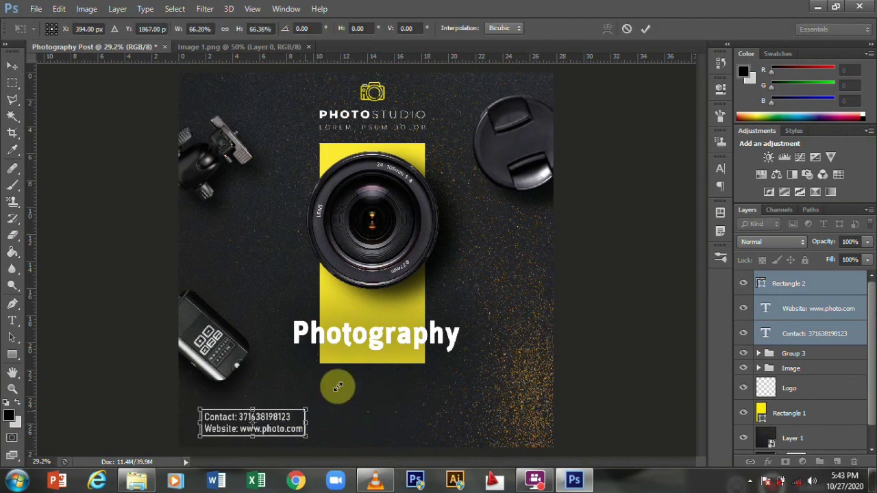
{"action": "key", "text": "Return"}
- Nudge the block left and down into the poster's bottom-left corner
{"action": "key", "text": "z"}
{"action": "key", "text": "ctrl+1"}
{"action": "key", "text": "shift+Left"}
{"action": "key", "text": "shift+Left"}
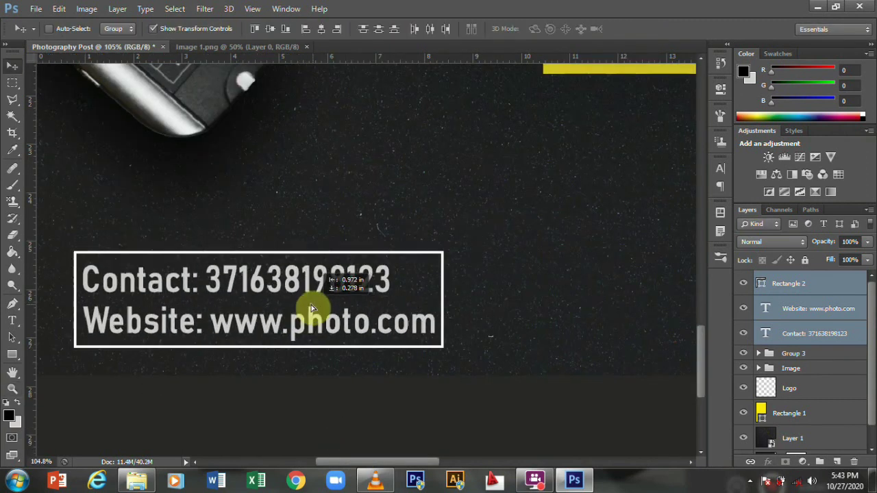
{"action": "key", "text": "shift+Left"}
{"action": "key", "text": "ctrl+0"}
{"action": "key", "text": "ctrl+1"}
{"action": "key", "text": "shift+Down"}
{"action": "key", "text": "ctrl+0"}
{"action": "key", "text": "v"}
{"action": "mouse_move", "coordinate": [285, 426]}
{"action": "left_mouse_down"}
{"action": "mouse_move", "coordinate": [542, 427]}
{"action": "mouse_move", "coordinate": [399, 432]}
{"action": "left_mouse_up"}
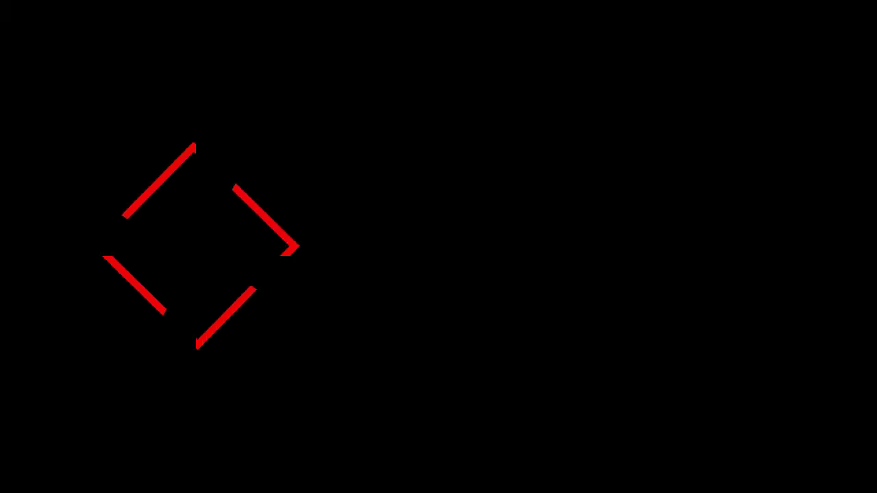